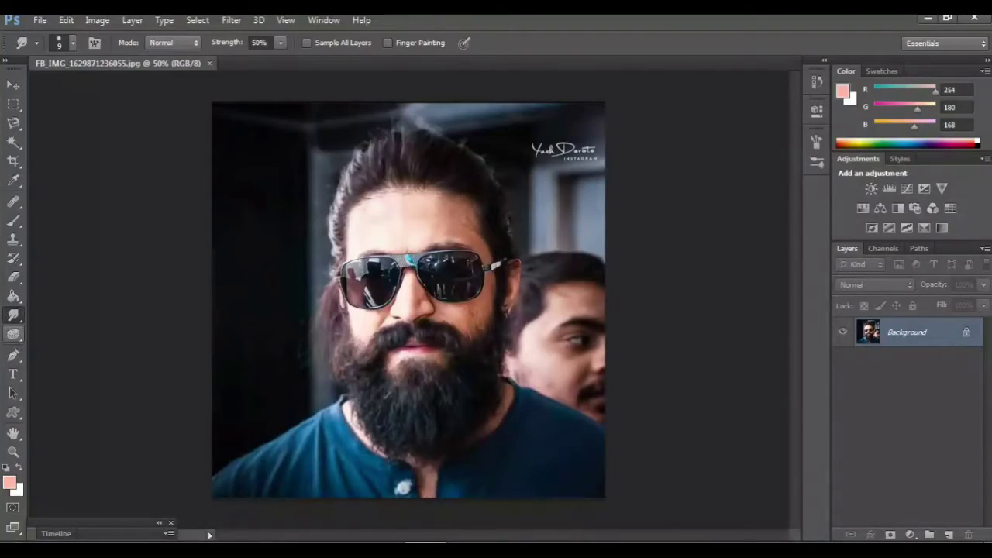
Start a Pen tool path at the photo's left edge and trace it along the bearded man's shoulder
{"action": "left_click_drag", "start_coordinate": [13, 355], "coordinate": [87, 366]}
{"action": "left_click", "coordinate": [72, 353]}
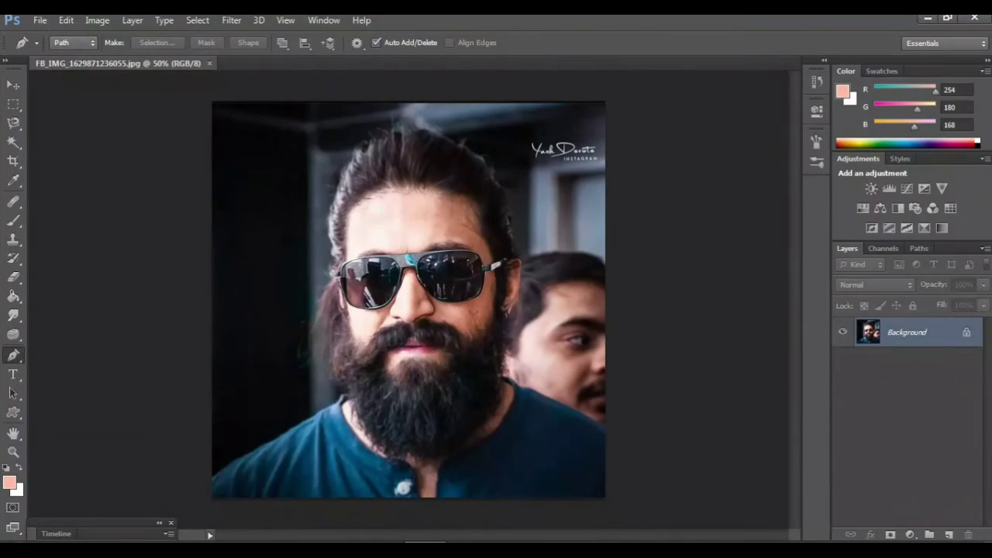
{"action": "key", "text": "ctrl+plus"}
{"action": "key", "text": "ctrl+plus"}
{"action": "key", "text": "ctrl+plus"}
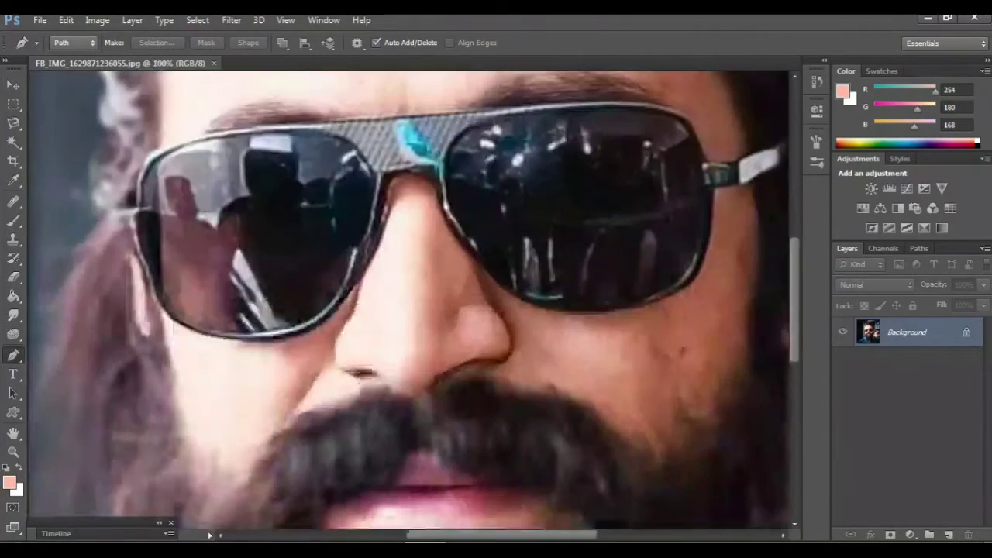
{"action": "scroll", "coordinate": [409, 300], "scroll_direction": "left", "scroll_amount": 5}
{"action": "scroll", "coordinate": [410, 299], "scroll_direction": "down", "scroll_amount": 8}
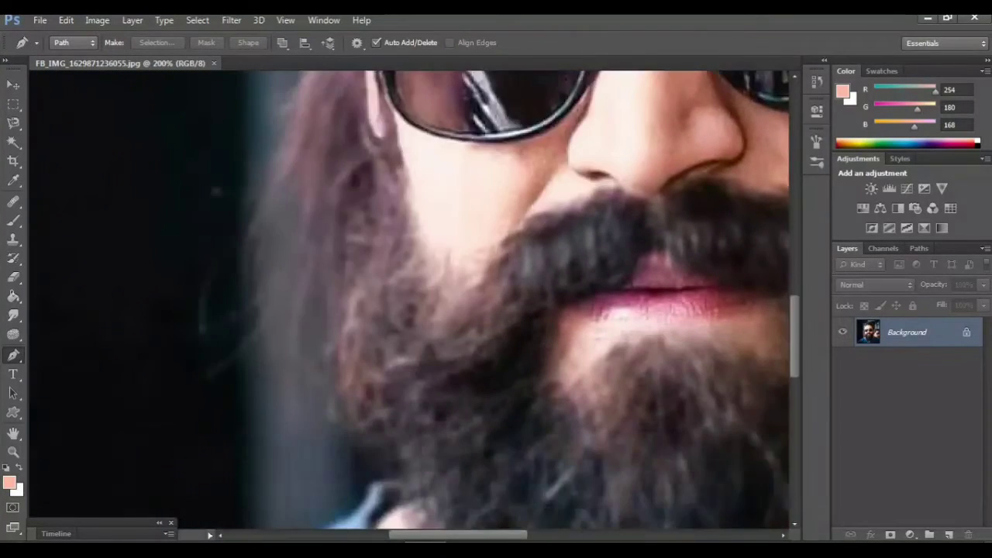
{"action": "scroll", "coordinate": [410, 299], "scroll_direction": "left", "scroll_amount": 6}
{"action": "scroll", "coordinate": [409, 300], "scroll_direction": "down", "scroll_amount": 4}
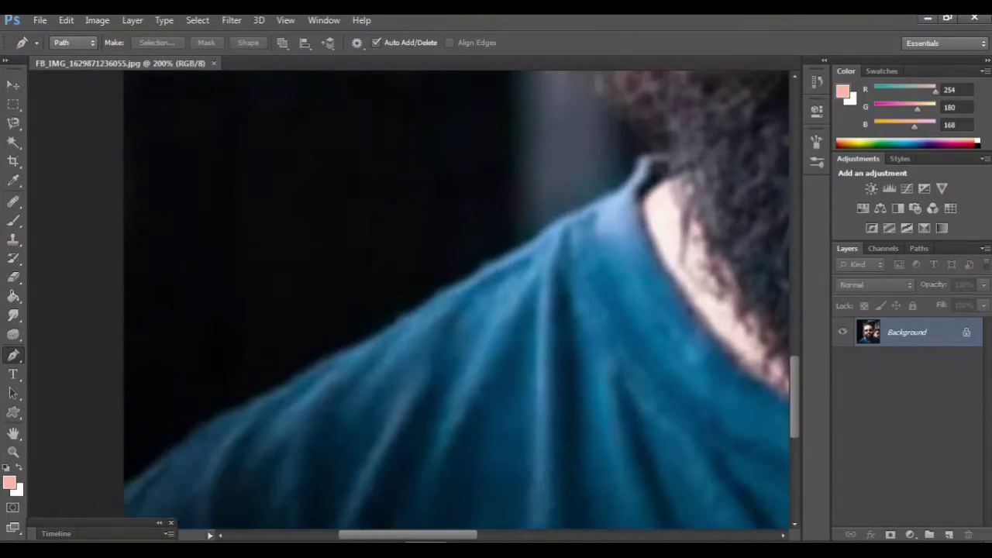
{"action": "left_click", "coordinate": [124, 441]}
{"action": "left_click_drag", "start_coordinate": [205, 382], "coordinate": [223, 374]}
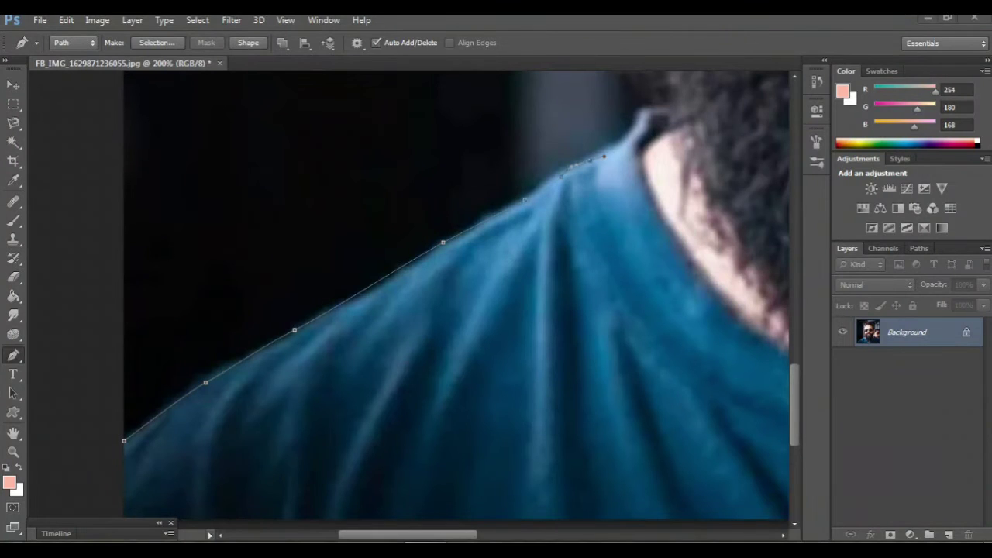
Extend the path along the upper shoulder and up the edge of the shirt collar
{"action": "scroll", "coordinate": [450, 295], "scroll_direction": "right", "scroll_amount": 1}
{"action": "scroll", "coordinate": [450, 294], "scroll_direction": "right", "scroll_amount": 2}
{"action": "scroll", "coordinate": [451, 294], "scroll_direction": "up", "scroll_amount": 3}
{"action": "left_click", "coordinate": [544, 280]}
{"action": "left_click_drag", "start_coordinate": [551, 264], "coordinate": [553, 260]}
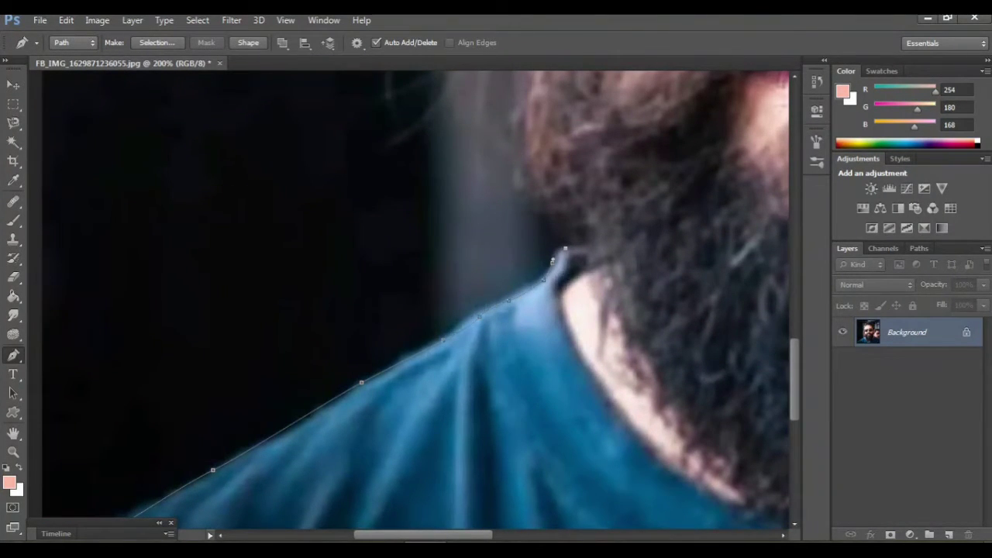
Continue the path past the beard and sunglasses, up the outline of the hair on the photo's left side
{"action": "scroll", "coordinate": [553, 261], "scroll_direction": "up", "scroll_amount": 15}
{"action": "scroll", "coordinate": [553, 261], "scroll_direction": "right", "scroll_amount": 2}
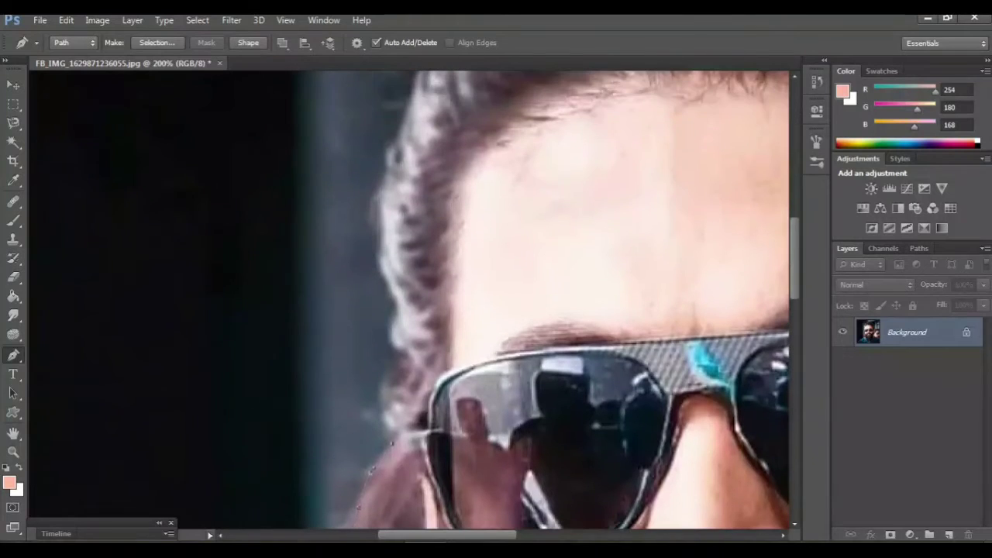
{"action": "left_click", "coordinate": [388, 417]}
{"action": "left_click", "coordinate": [381, 371]}
{"action": "left_click", "coordinate": [391, 331]}
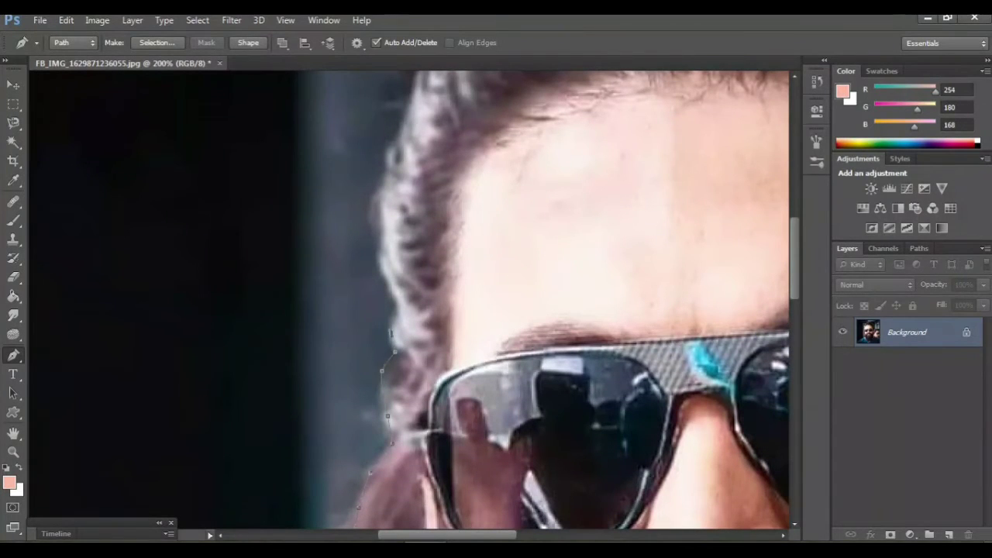
{"action": "scroll", "coordinate": [379, 256], "scroll_direction": "up", "scroll_amount": 5}
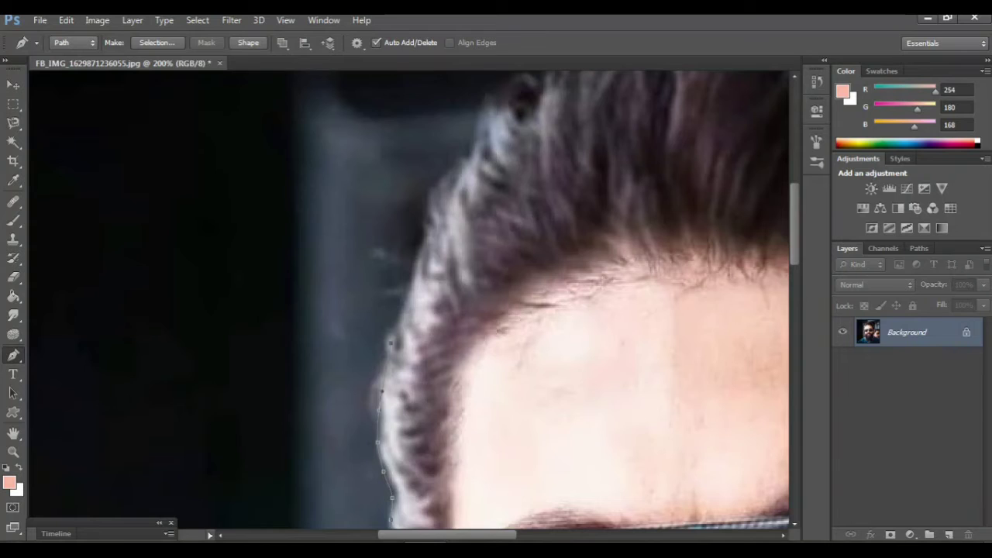
{"action": "left_click", "coordinate": [412, 292]}
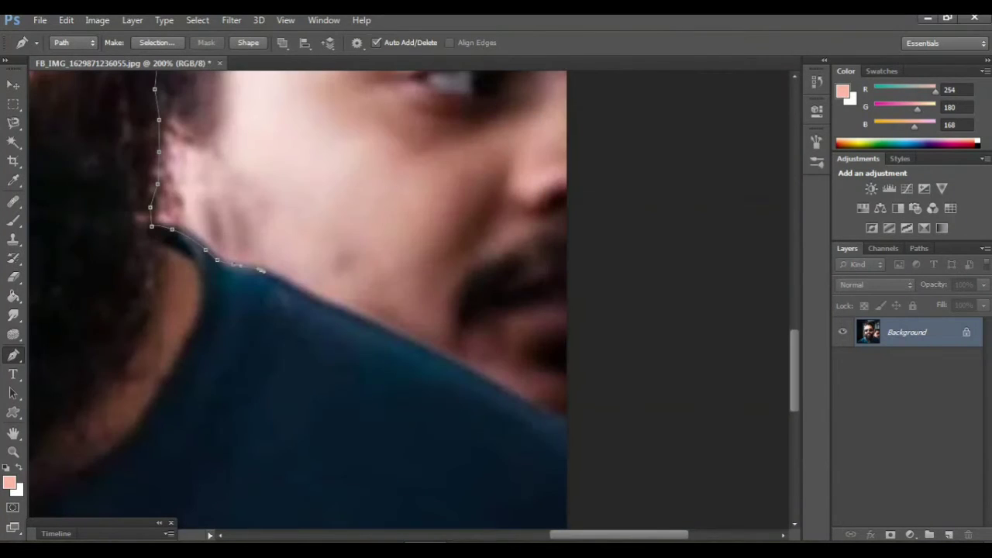
Trace the path down the other shoulder to the photo's right edge and close it around the bottom of the image
{"action": "left_click_drag", "start_coordinate": [393, 334], "coordinate": [412, 347]}
{"action": "left_click_drag", "start_coordinate": [501, 388], "coordinate": [515, 395]}
{"action": "key", "text": "ctrl+minus"}
{"action": "key", "text": "ctrl+minus"}
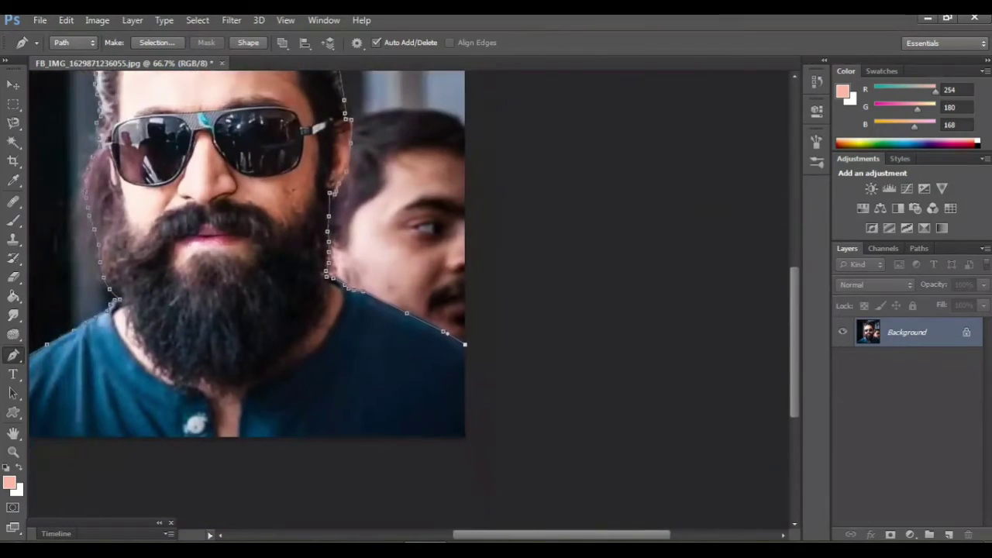
{"action": "scroll", "coordinate": [410, 256], "scroll_direction": "left", "scroll_amount": 6}
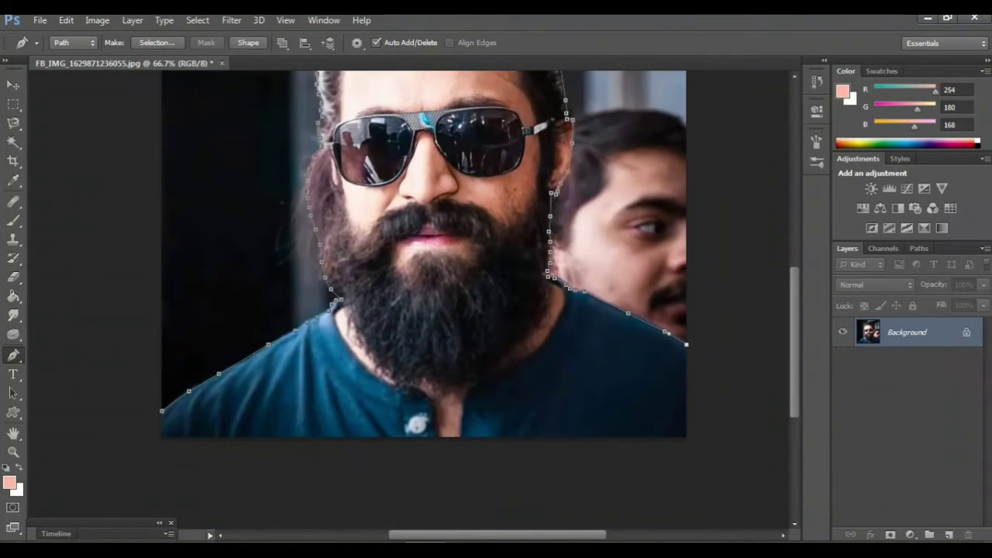
{"action": "left_click", "coordinate": [163, 437]}
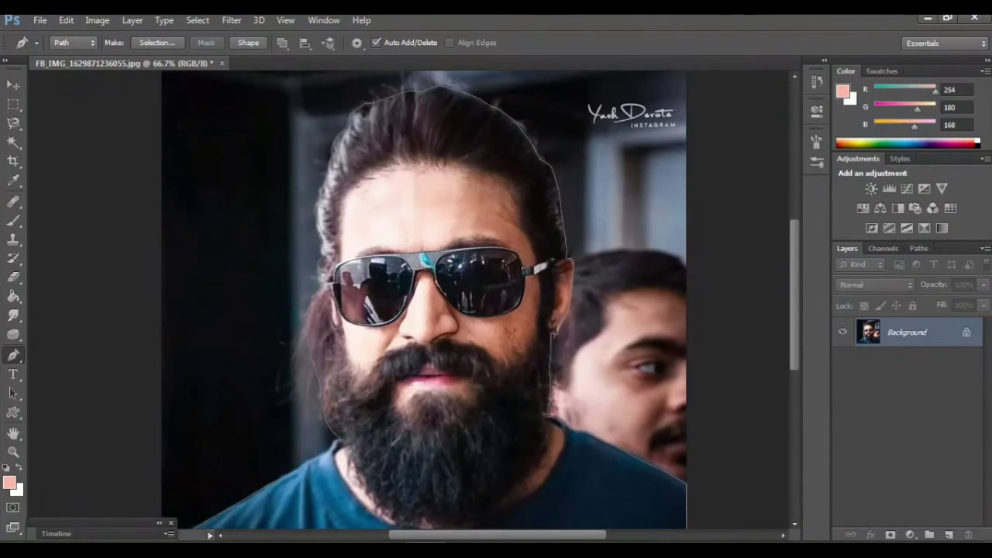
{"action": "right_click", "coordinate": [399, 202]}
{"action": "left_click", "coordinate": [443, 287]}
{"action": "left_click", "coordinate": [596, 160]}
Make a new anti-aliased selection from the closed path with a feather radius of 1 pixel
{"action": "right_click", "coordinate": [461, 201]}
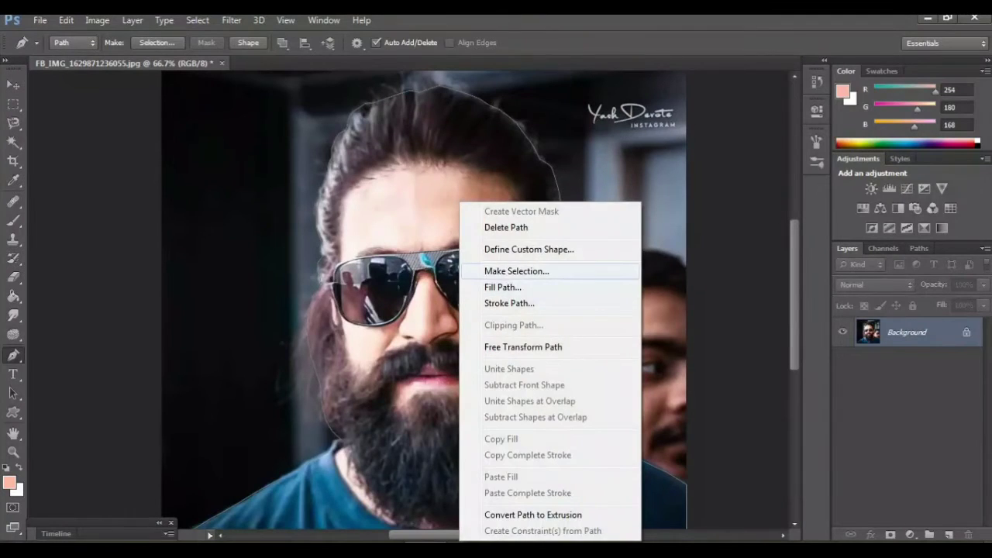
{"action": "left_click", "coordinate": [504, 270]}
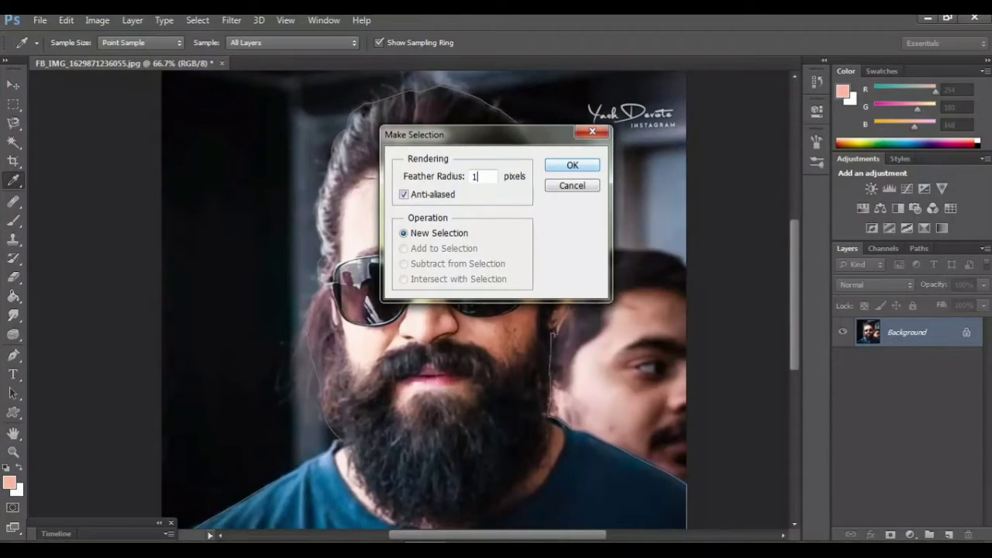
{"action": "key", "text": "Return"}
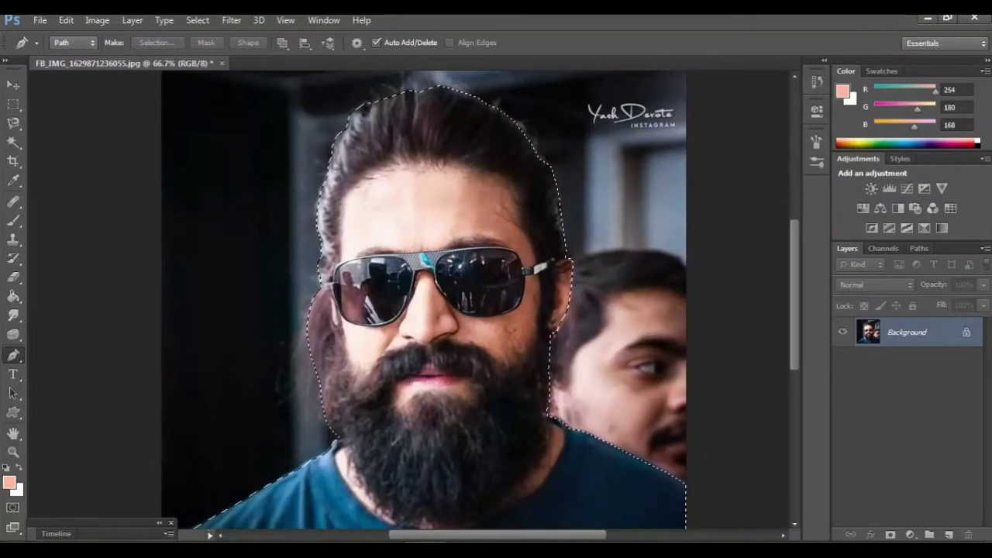
Create a white U.S. Letter RGB document at 300 pixels/inch and paste the copied man's cutout into it
{"action": "key", "text": "ctrl+n"}
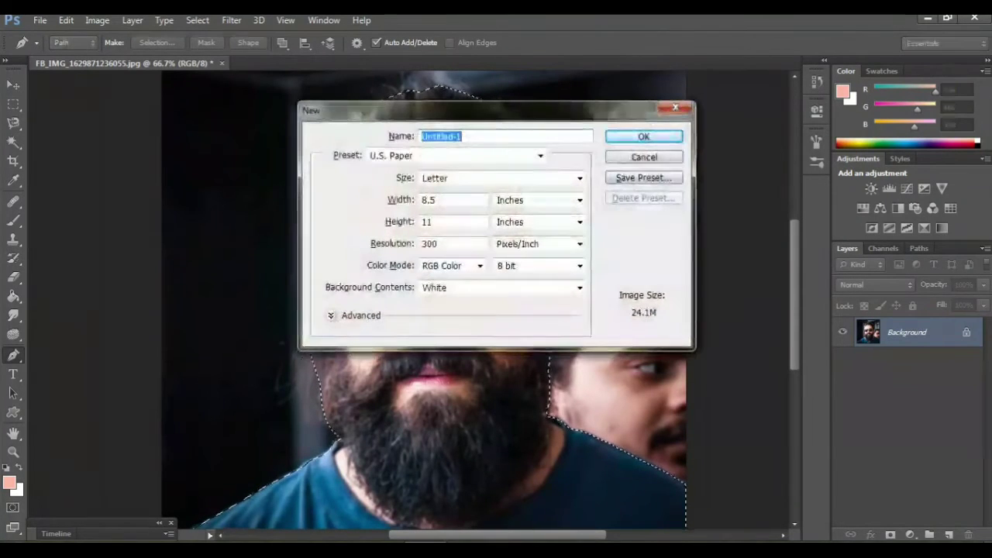
{"action": "key", "text": "Return"}
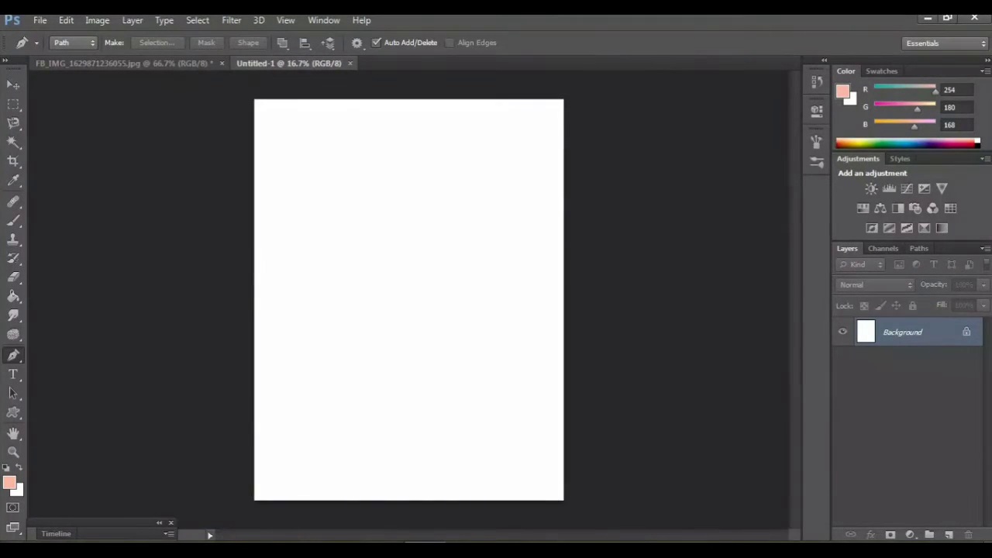
{"action": "key", "text": "ctrl+Tab"}
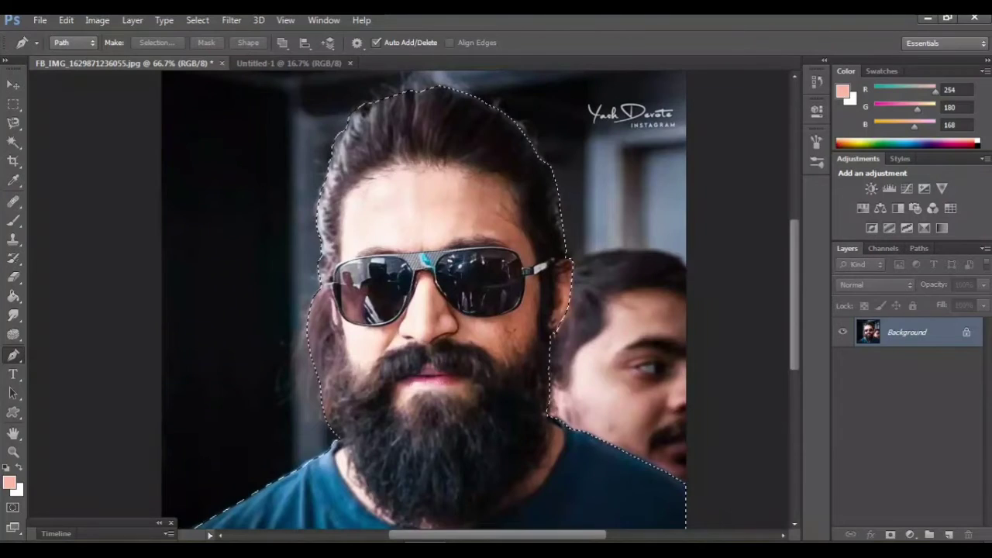
{"action": "key", "text": "ctrl+Tab"}
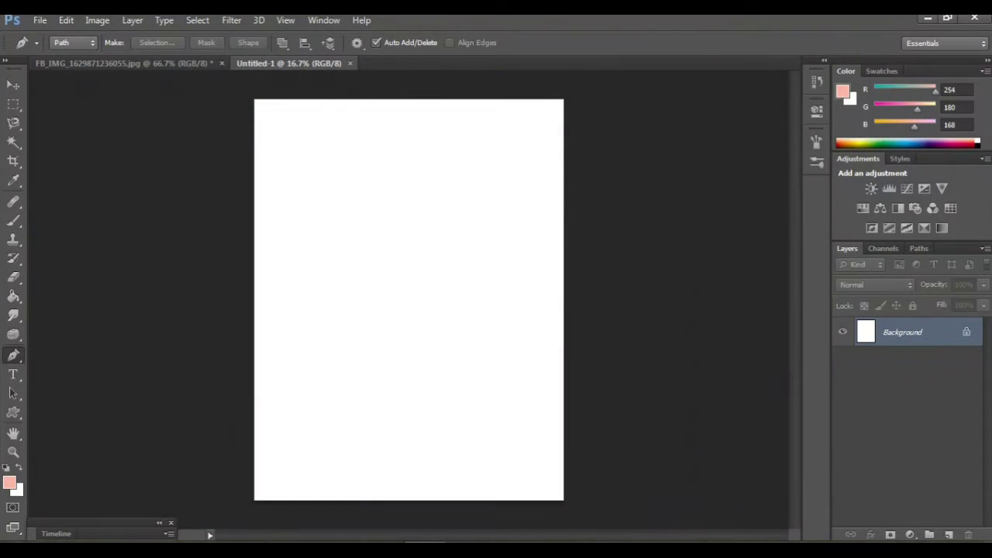
{"action": "key", "text": "ctrl+v"}
Free-transform the pasted cutout to about 229% width and 253% height so it fills most of the page
{"action": "key", "text": "ctrl+t"}
{"action": "left_click_drag", "start_coordinate": [431, 293], "coordinate": [380, 235]}
{"action": "left_click_drag", "start_coordinate": [428, 303], "coordinate": [554, 436]}
{"action": "left_click_drag", "start_coordinate": [488, 370], "coordinate": [455, 340]}
{"action": "left_click_drag", "start_coordinate": [520, 410], "coordinate": [562, 463]}
{"action": "key", "text": "Return"}
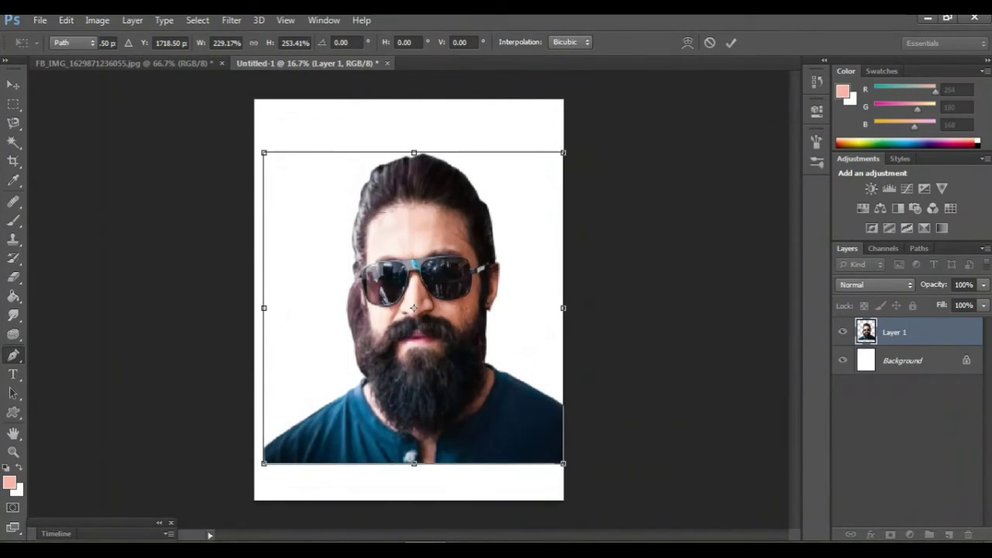
Erase the lower-left corner of the cutout's shoulder with a rectangular selection and deselect
{"action": "key", "text": "m"}
{"action": "left_click_drag", "start_coordinate": [255, 422], "coordinate": [299, 497]}
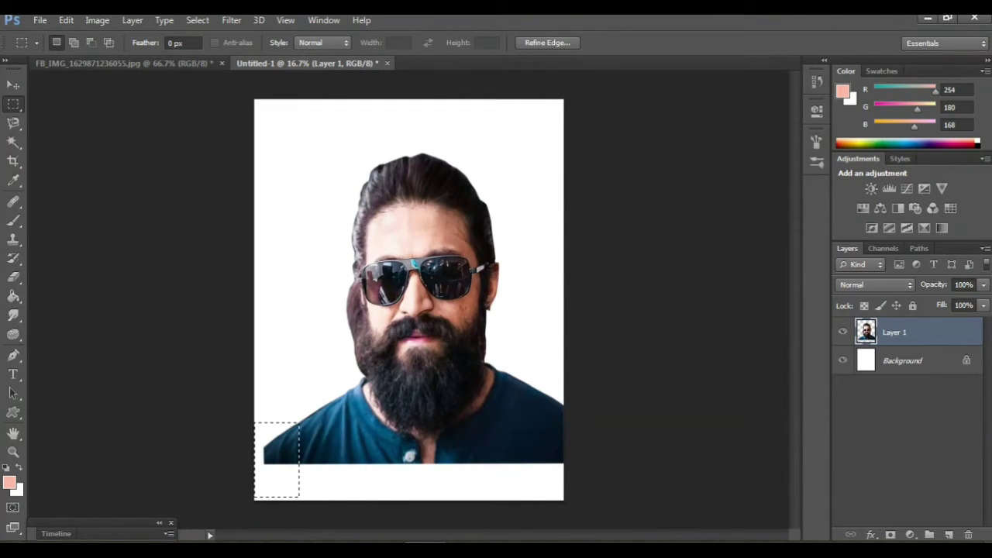
{"action": "key", "text": "Delete"}
{"action": "key", "text": "ctrl+d"}
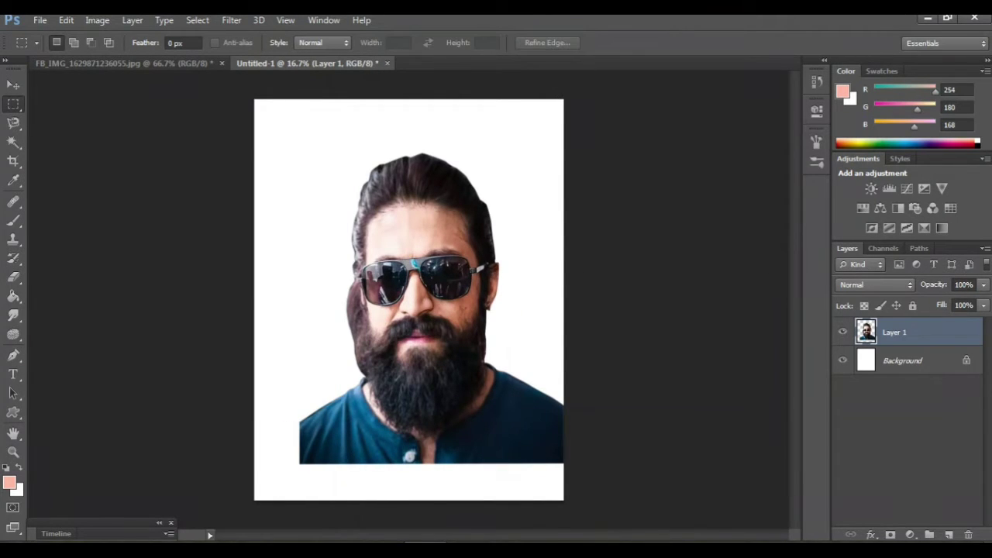
Try to scale the cutout to 108.20% width and 101.40% height and centre it on the page
{"action": "key", "text": "ctrl+t"}
{"action": "left_click_drag", "start_coordinate": [439, 395], "coordinate": [411, 372]}
{"action": "left_click_drag", "start_coordinate": [536, 438], "coordinate": [554, 444]}
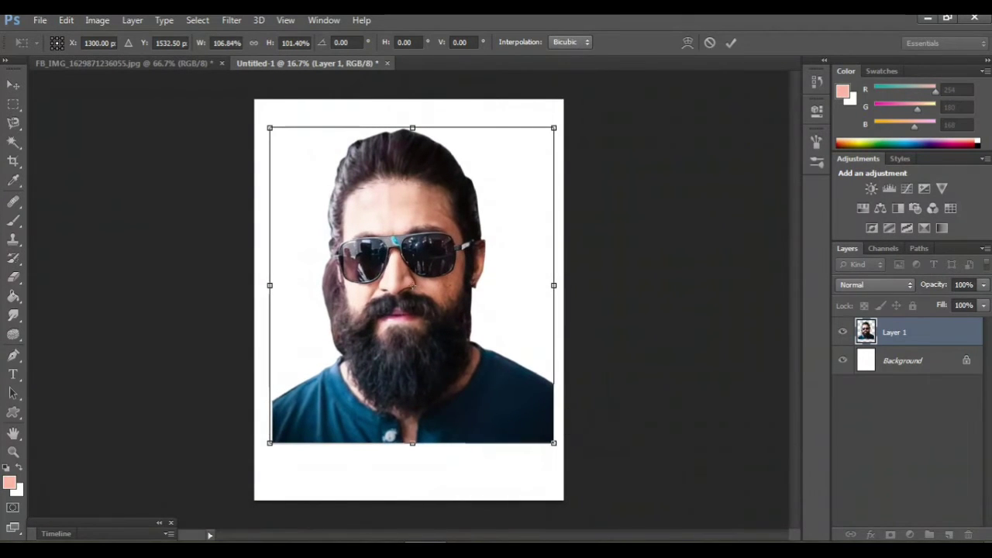
{"action": "left_click_drag", "start_coordinate": [487, 370], "coordinate": [486, 384]}
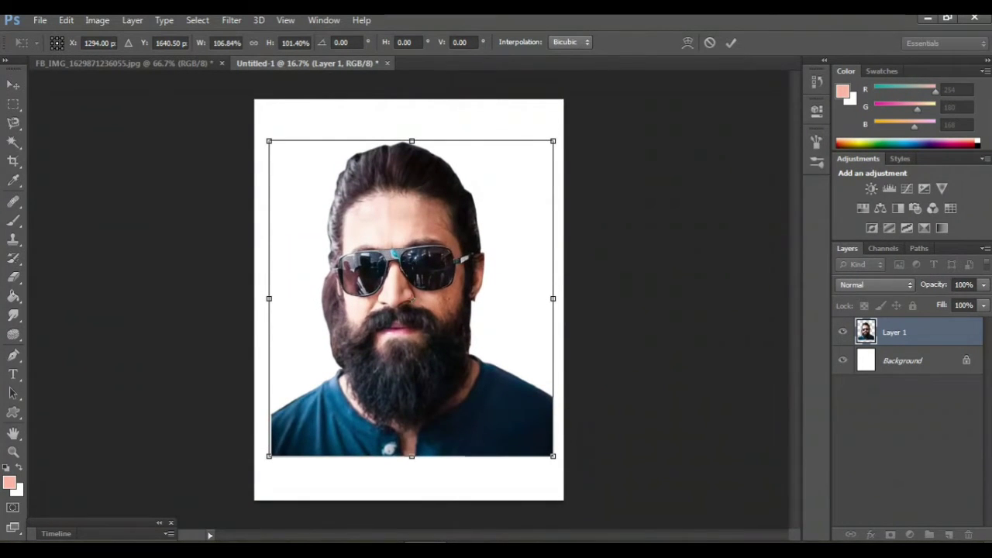
{"action": "left_click_drag", "start_coordinate": [552, 434], "coordinate": [557, 434]}
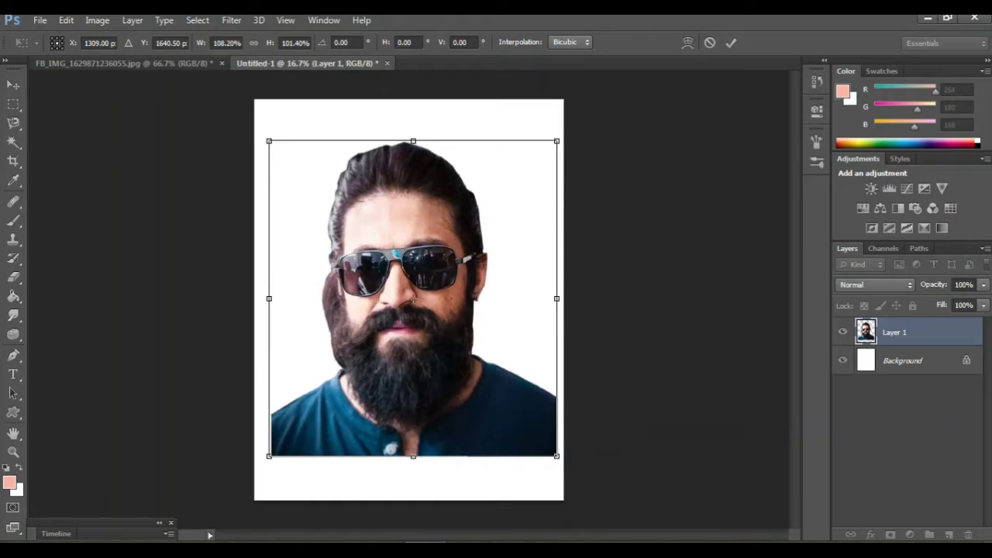
{"action": "key", "text": "Return"}
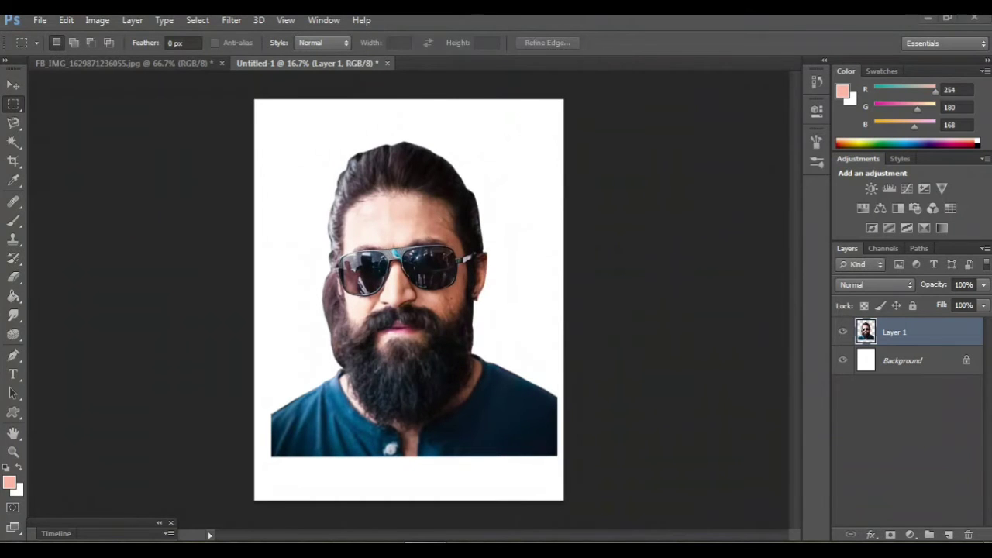
{"action": "key", "text": "ctrl+z"}
Duplicate the cutout layer, Layer 1, and hide the original
{"action": "left_click_drag", "start_coordinate": [895, 333], "coordinate": [949, 535]}
{"action": "left_click", "coordinate": [843, 360]}
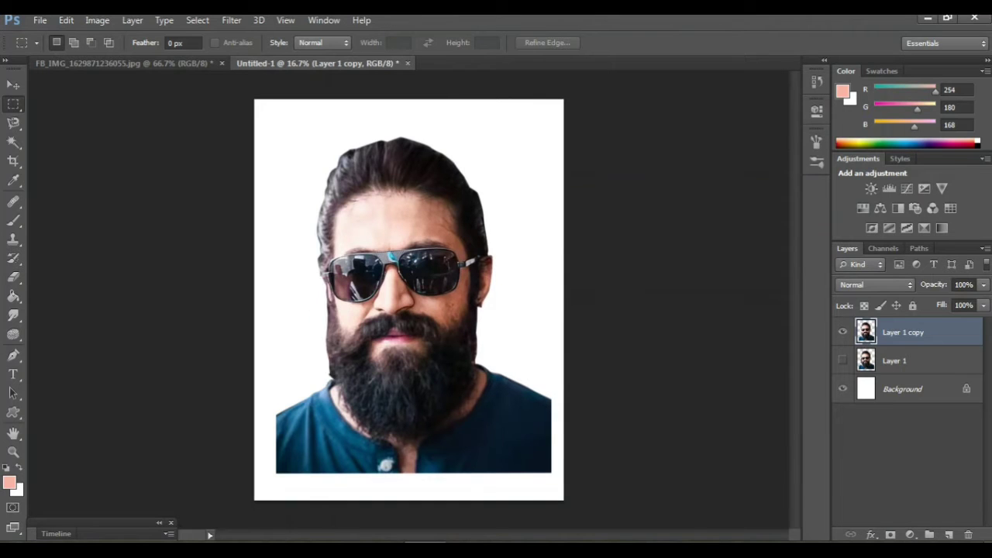
{"action": "left_click", "coordinate": [843, 360]}
Duplicate Layer 1 copy and hide the source copy so only the newest portrait layer shows above the background
{"action": "key", "text": "ctrl+plus"}
{"action": "key", "text": "ctrl+plus"}
{"action": "scroll", "coordinate": [448, 300], "scroll_direction": "up", "scroll_amount": 1}
{"action": "scroll", "coordinate": [447, 299], "scroll_direction": "up", "scroll_amount": 1}
{"action": "scroll", "coordinate": [447, 300], "scroll_direction": "down", "scroll_amount": 2}
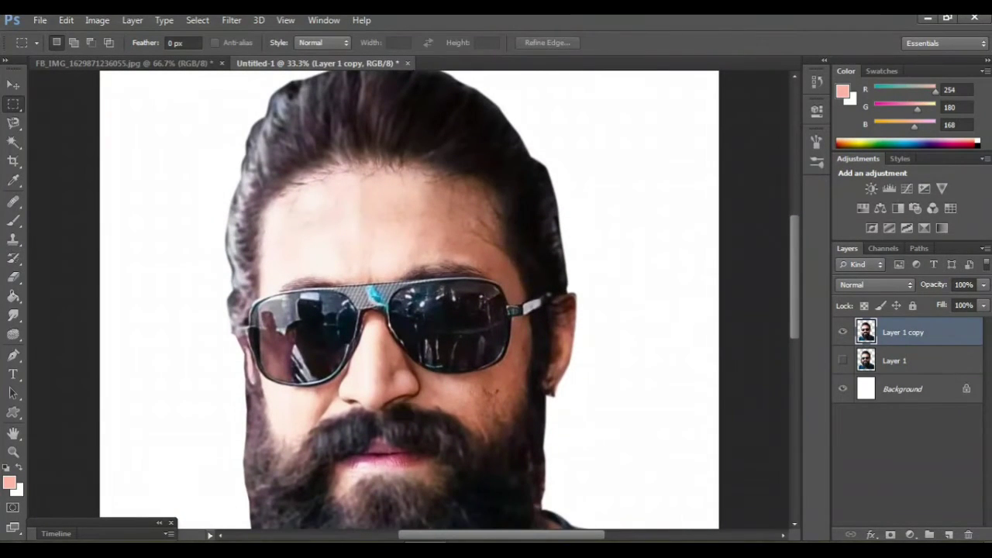
{"action": "left_click_drag", "start_coordinate": [903, 332], "coordinate": [948, 535]}
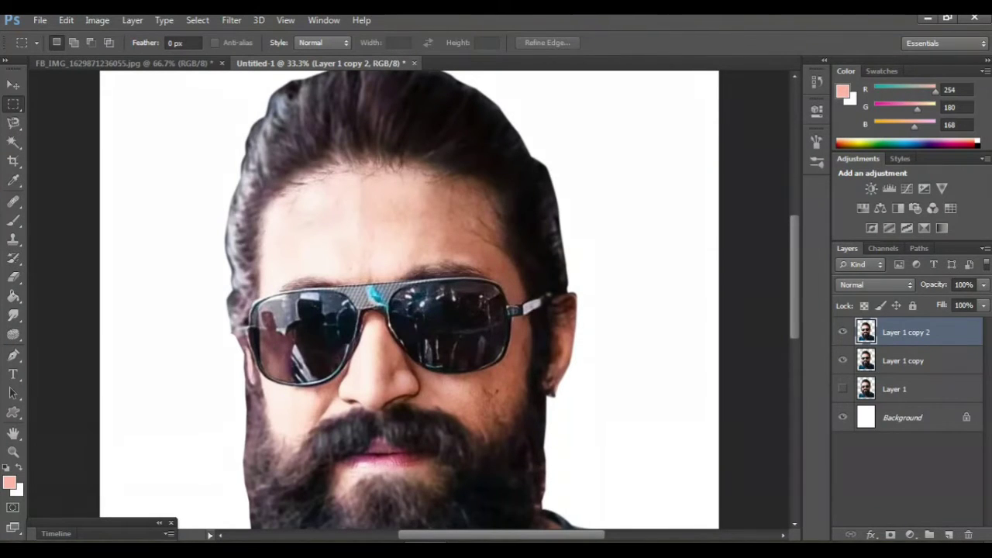
{"action": "left_click", "coordinate": [843, 360]}
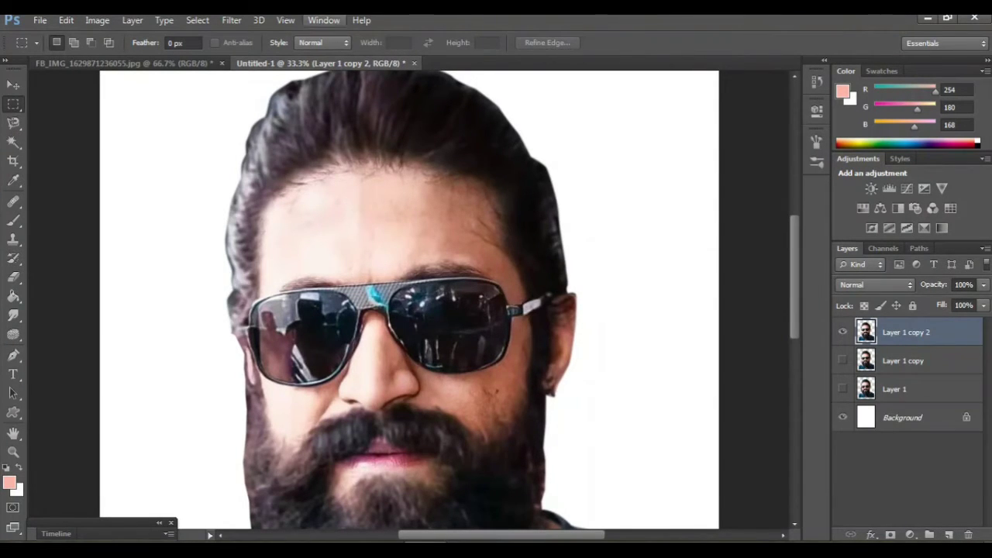
Apply an Unsharp Mask to Layer 1 copy 2 with a 7.8-pixel radius, a slightly lower amount and a slightly higher threshold
{"action": "left_click", "coordinate": [231, 21]}
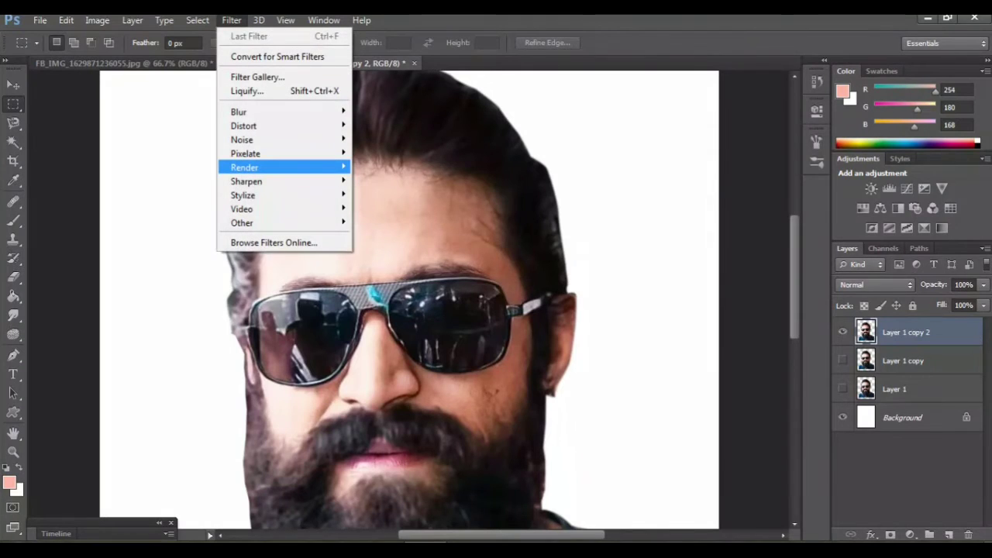
{"action": "mouse_move", "coordinate": [264, 182]}
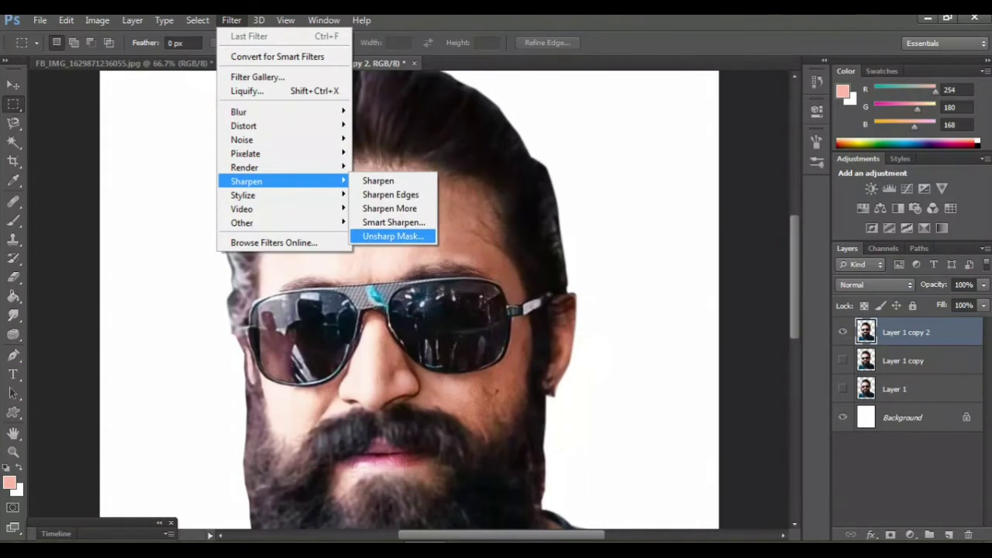
{"action": "left_click", "coordinate": [393, 235]}
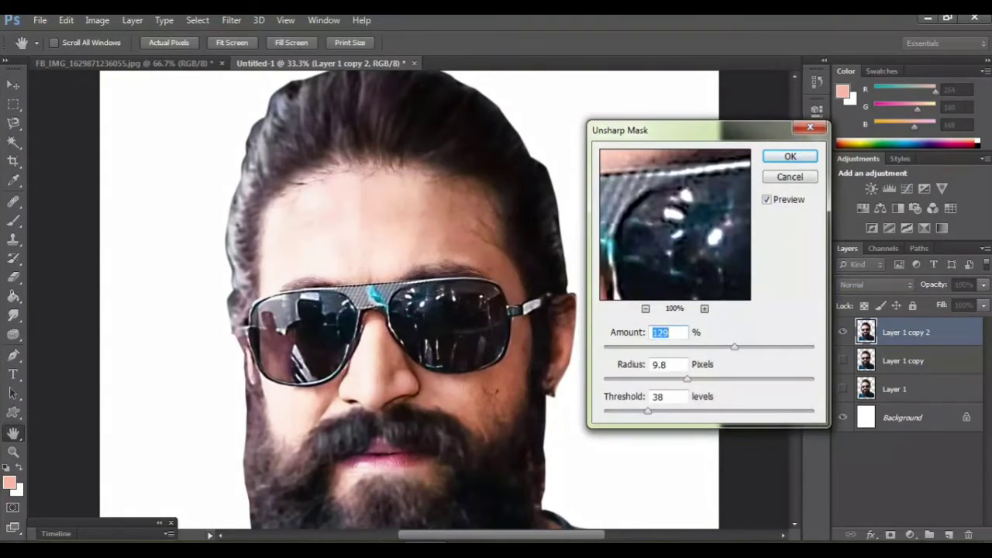
{"action": "mouse_move", "coordinate": [687, 379]}
{"action": "left_mouse_down"}
{"action": "mouse_move", "coordinate": [667, 379]}
{"action": "mouse_move", "coordinate": [676, 379]}
{"action": "left_mouse_up"}
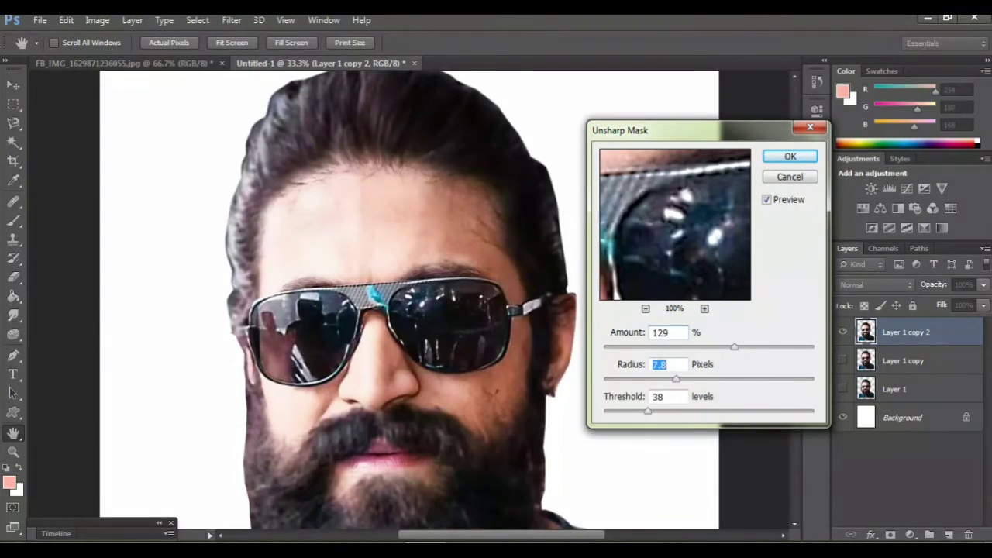
{"action": "left_click_drag", "start_coordinate": [733, 347], "coordinate": [720, 347]}
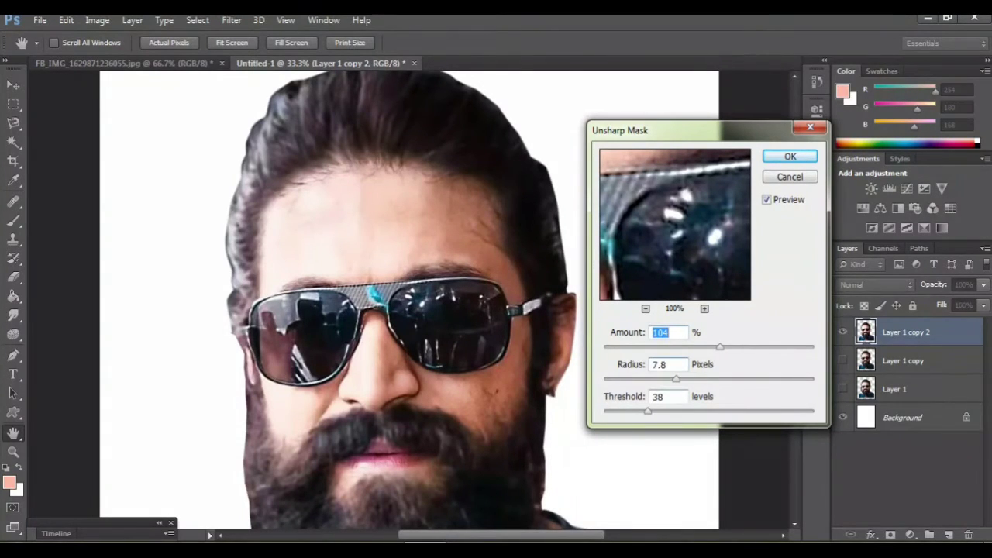
{"action": "left_click_drag", "start_coordinate": [648, 410], "coordinate": [657, 410]}
{"action": "left_click_drag", "start_coordinate": [719, 348], "coordinate": [728, 347]}
{"action": "key", "text": "Return"}
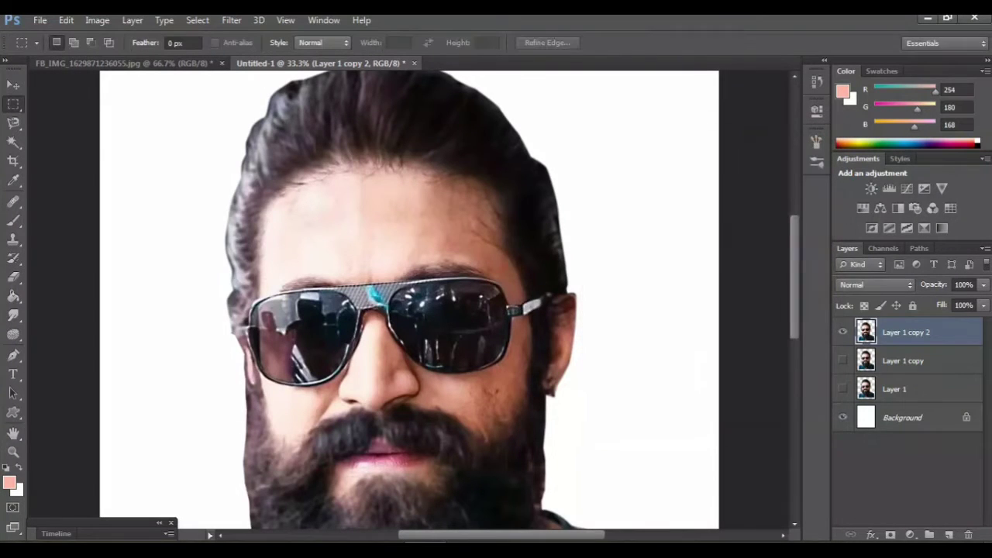
Smooth the forehead skin up to the hairline using the Smudge tool at brush size 150 and 41% strength
{"action": "left_click", "coordinate": [13, 315]}
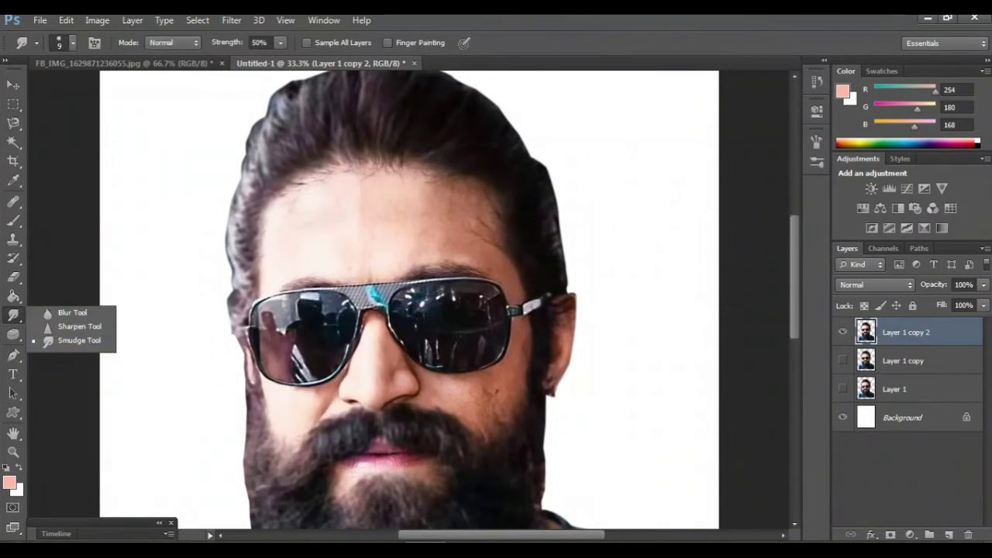
{"action": "left_click", "coordinate": [78, 340]}
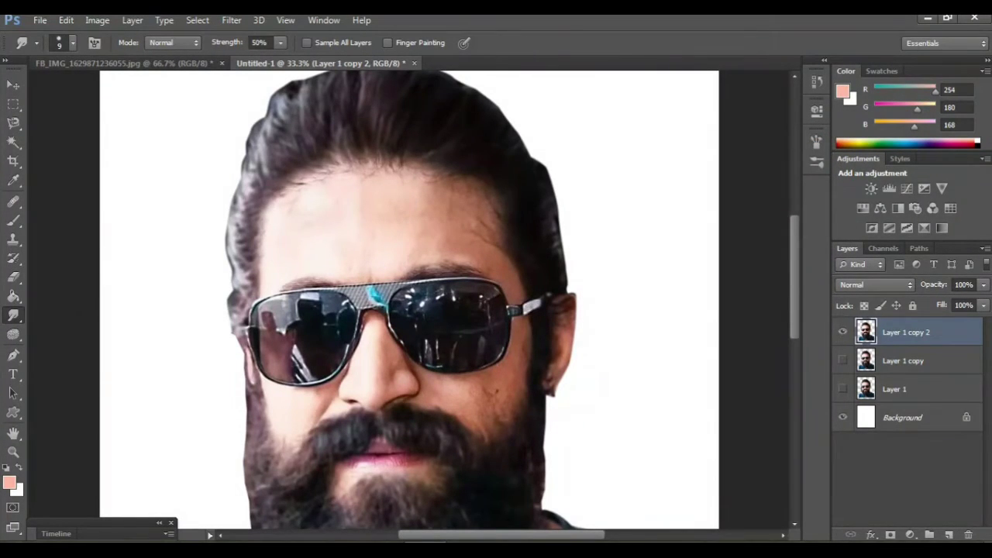
{"action": "key", "text": "ctrl+plus"}
{"action": "key", "text": "bracketright"}
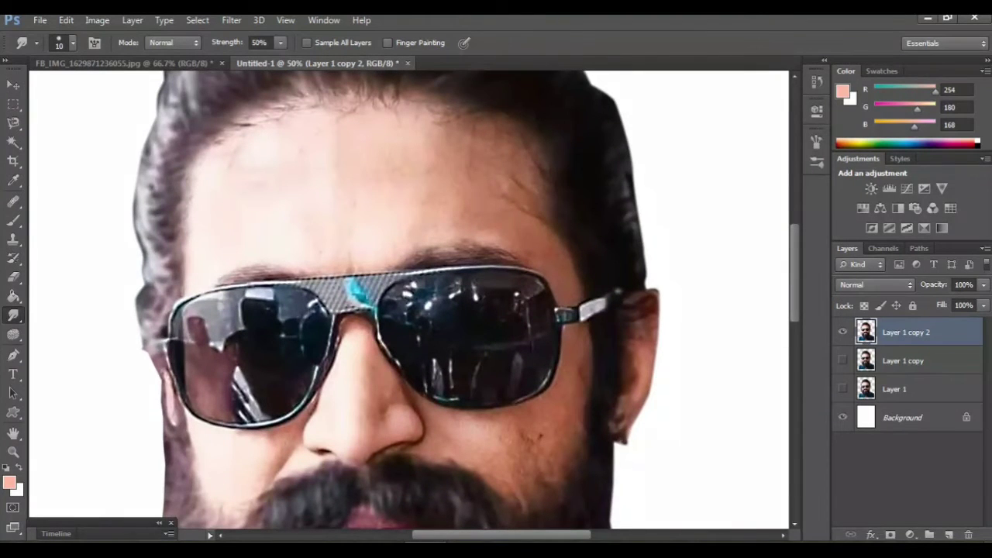
{"action": "key", "text": "bracketright"}
{"action": "key", "text": "bracketright"}
{"action": "key", "text": "bracketright"}
{"action": "key", "text": "bracketright"}
{"action": "key", "text": "bracketright"}
{"action": "key", "text": "bracketright"}
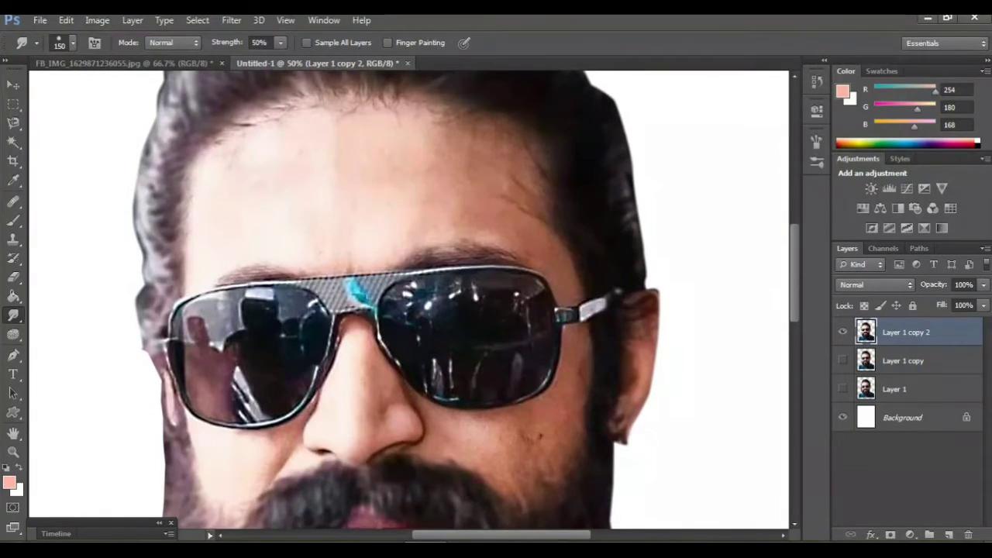
{"action": "scroll", "coordinate": [410, 300], "scroll_direction": "up", "scroll_amount": 4}
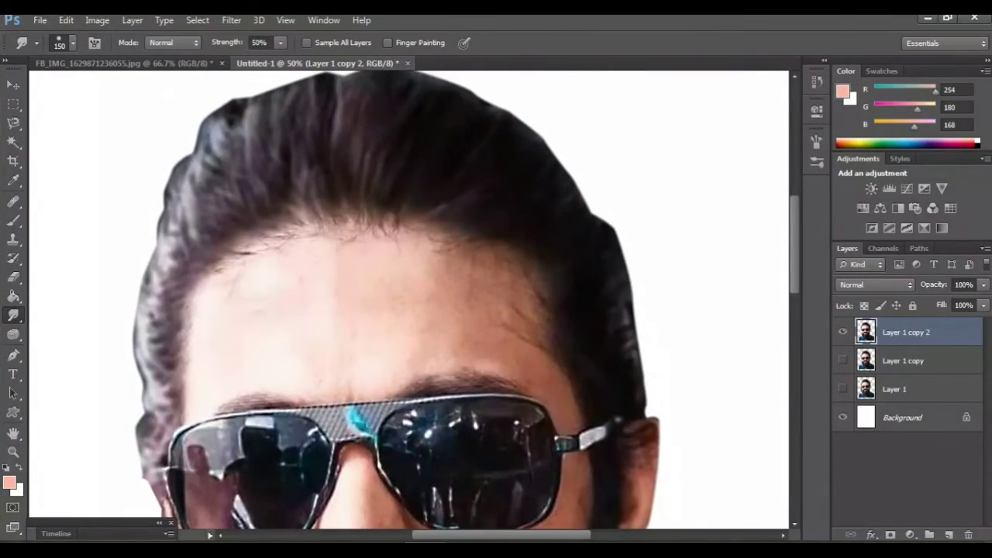
{"action": "key", "text": "ctrl+plus"}
{"action": "scroll", "coordinate": [409, 300], "scroll_direction": "down", "scroll_amount": 2}
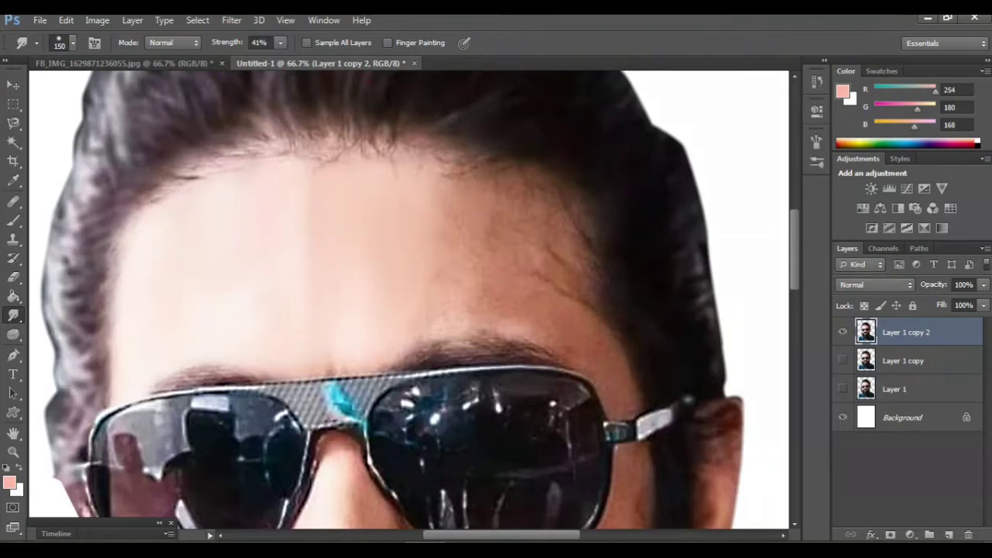
{"action": "left_click_drag", "start_coordinate": [543, 252], "coordinate": [575, 291]}
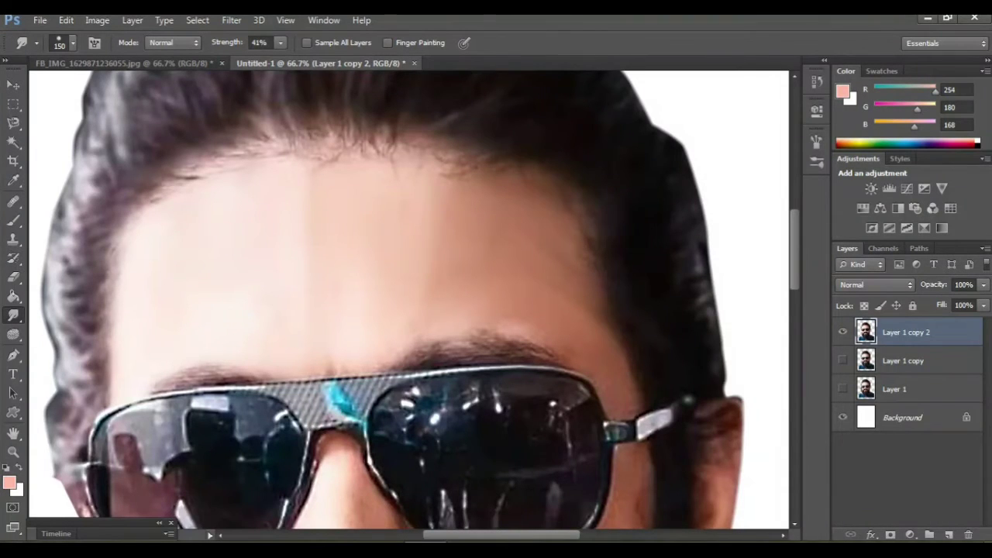
{"action": "key", "text": "ctrl+plus"}
{"action": "left_click_drag", "start_coordinate": [543, 310], "coordinate": [460, 240]}
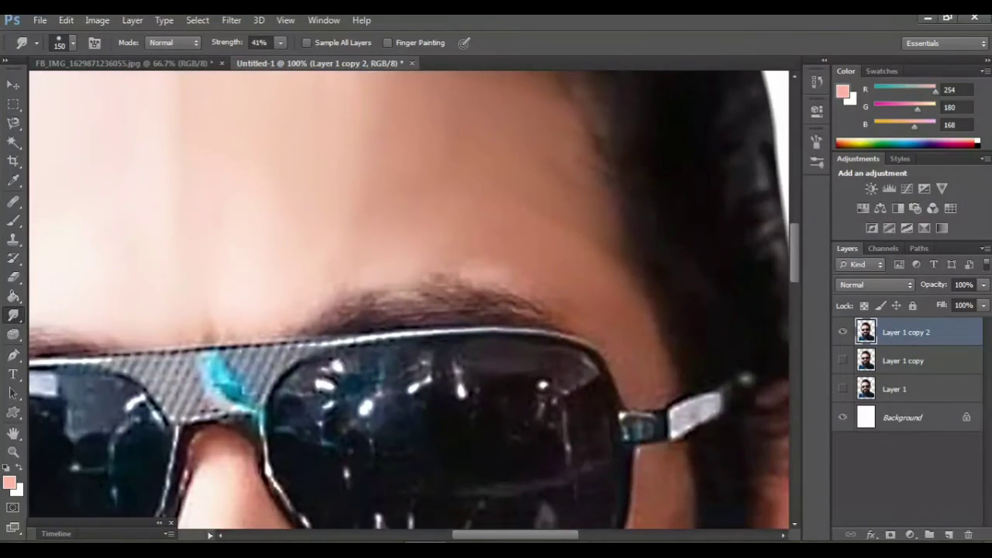
Smudge both eyebrows along their hair direction into soft shapes with brush size 80, blending the skin around them
{"action": "mouse_move", "coordinate": [339, 317]}
{"action": "left_mouse_down"}
{"action": "mouse_move", "coordinate": [434, 298]}
{"action": "mouse_move", "coordinate": [502, 306]}
{"action": "mouse_move", "coordinate": [535, 332]}
{"action": "left_mouse_up"}
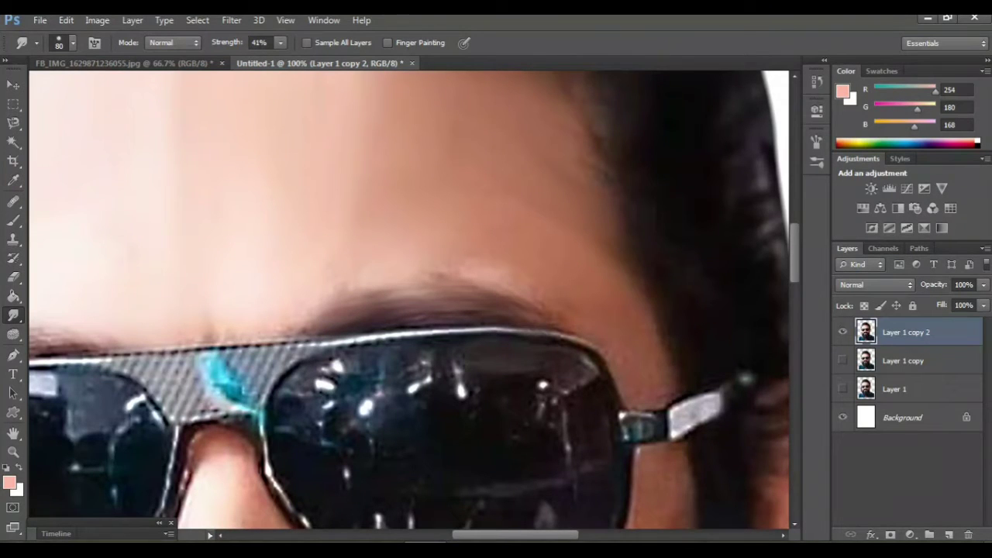
{"action": "left_click_drag", "start_coordinate": [434, 302], "coordinate": [541, 326]}
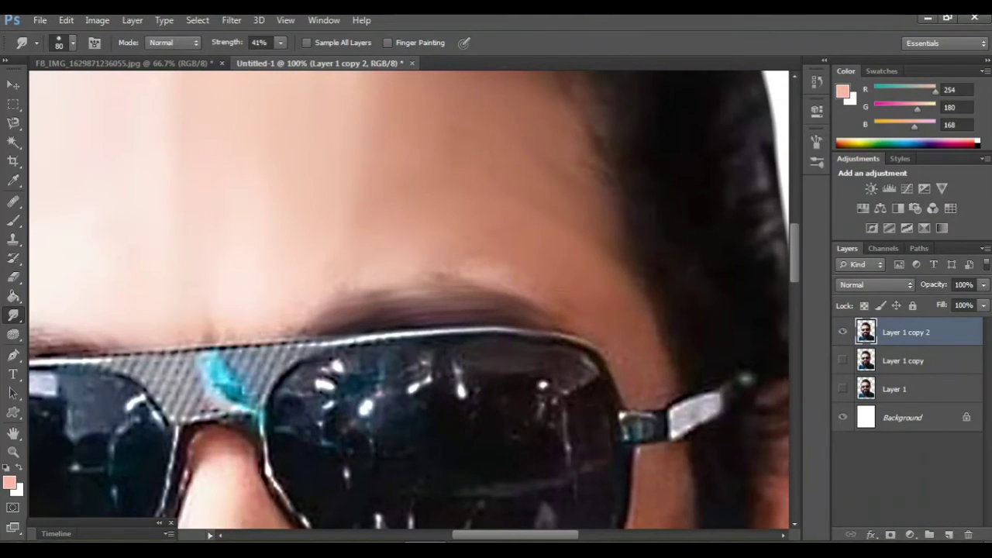
{"action": "mouse_move", "coordinate": [469, 273]}
{"action": "left_mouse_down"}
{"action": "mouse_move", "coordinate": [535, 285]}
{"action": "mouse_move", "coordinate": [570, 307]}
{"action": "left_mouse_up"}
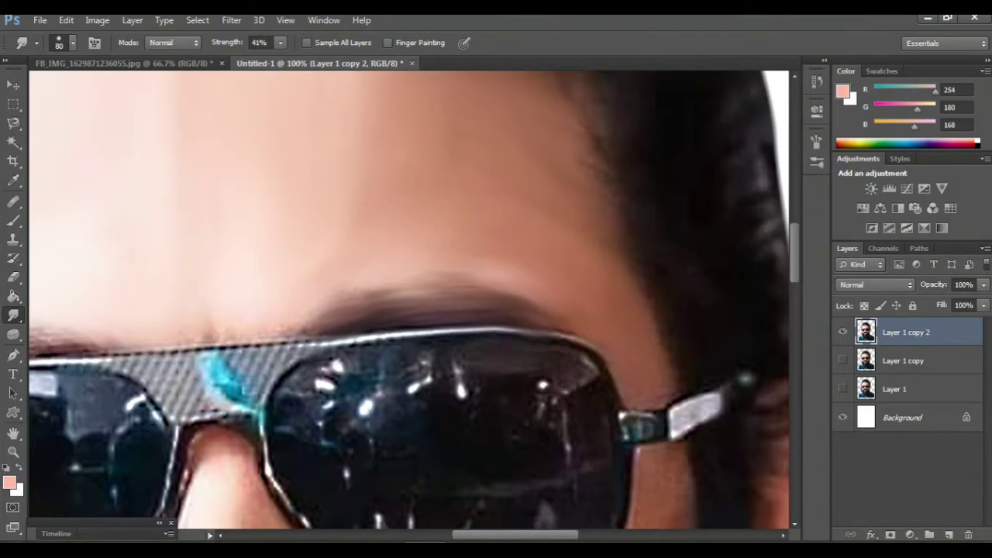
{"action": "left_click_drag", "start_coordinate": [225, 332], "coordinate": [200, 340]}
{"action": "scroll", "coordinate": [203, 338], "scroll_direction": "left", "scroll_amount": 5}
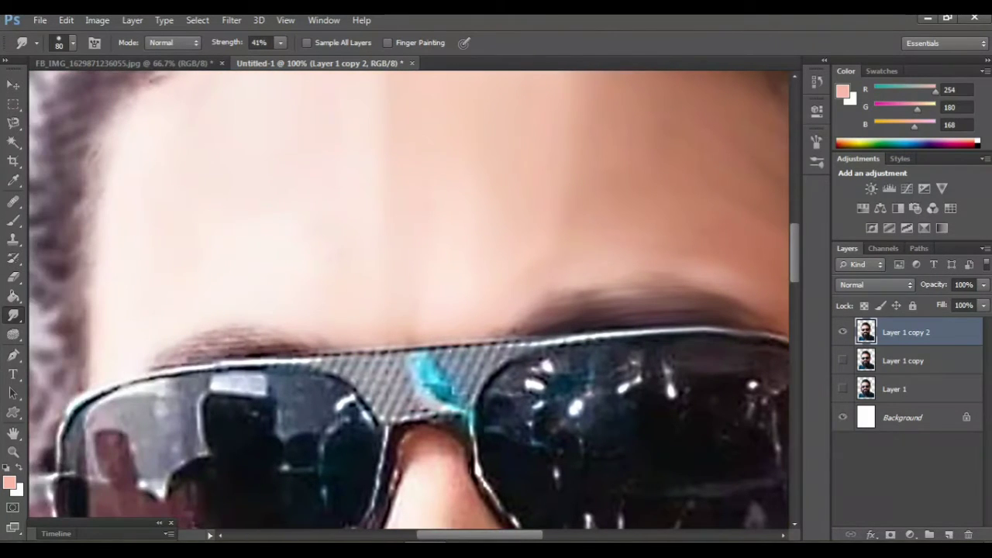
{"action": "left_click_drag", "start_coordinate": [341, 310], "coordinate": [469, 265]}
{"action": "mouse_move", "coordinate": [342, 306]}
{"action": "left_mouse_down"}
{"action": "mouse_move", "coordinate": [411, 308]}
{"action": "mouse_move", "coordinate": [348, 304]}
{"action": "mouse_move", "coordinate": [275, 319]}
{"action": "left_mouse_up"}
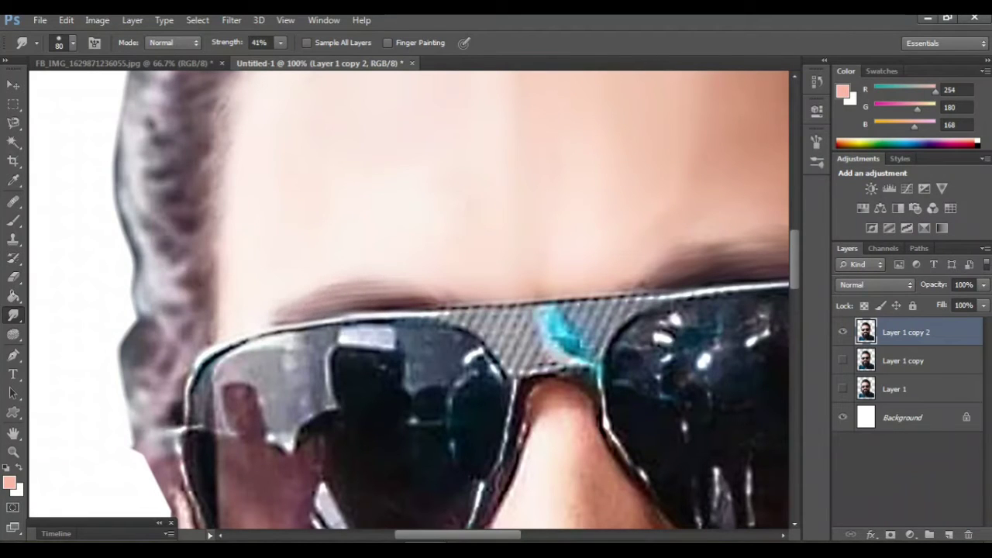
Smudge the reflections in the left sunglass lens into smooth vertical streaks, enlarging the brush to 100
{"action": "left_click_drag", "start_coordinate": [465, 311], "coordinate": [395, 180]}
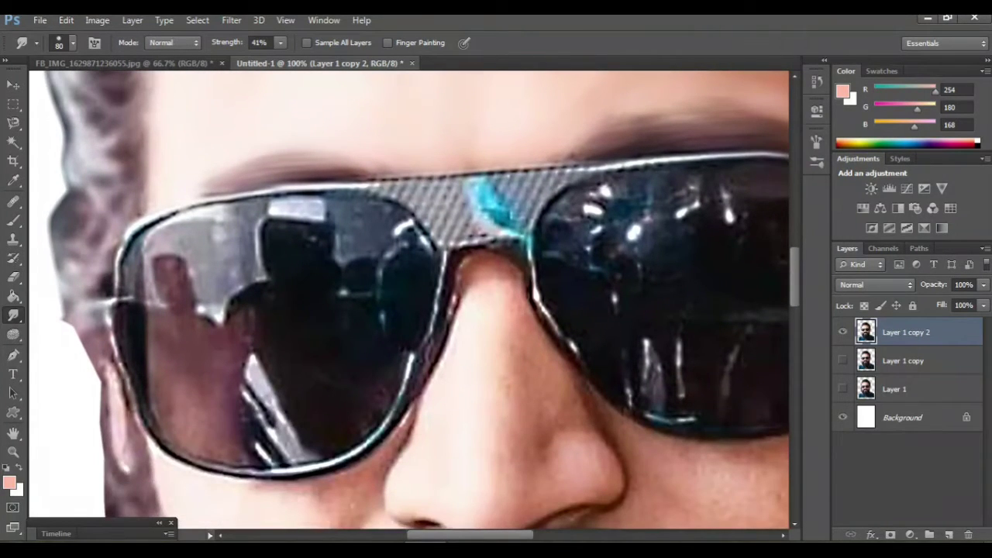
{"action": "mouse_move", "coordinate": [398, 221]}
{"action": "left_mouse_down"}
{"action": "mouse_move", "coordinate": [415, 260]}
{"action": "mouse_move", "coordinate": [392, 281]}
{"action": "mouse_move", "coordinate": [394, 260]}
{"action": "left_mouse_up"}
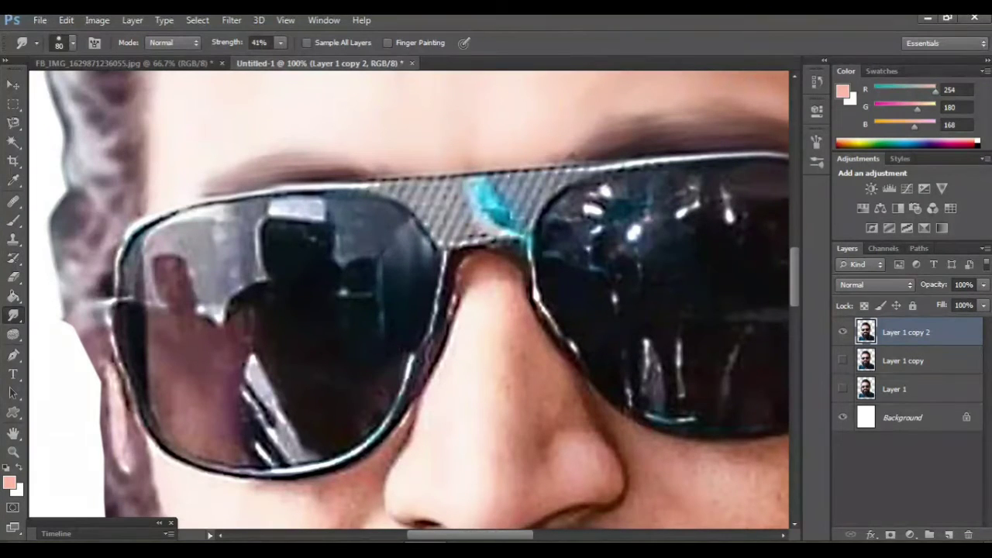
{"action": "left_click_drag", "start_coordinate": [375, 296], "coordinate": [358, 226]}
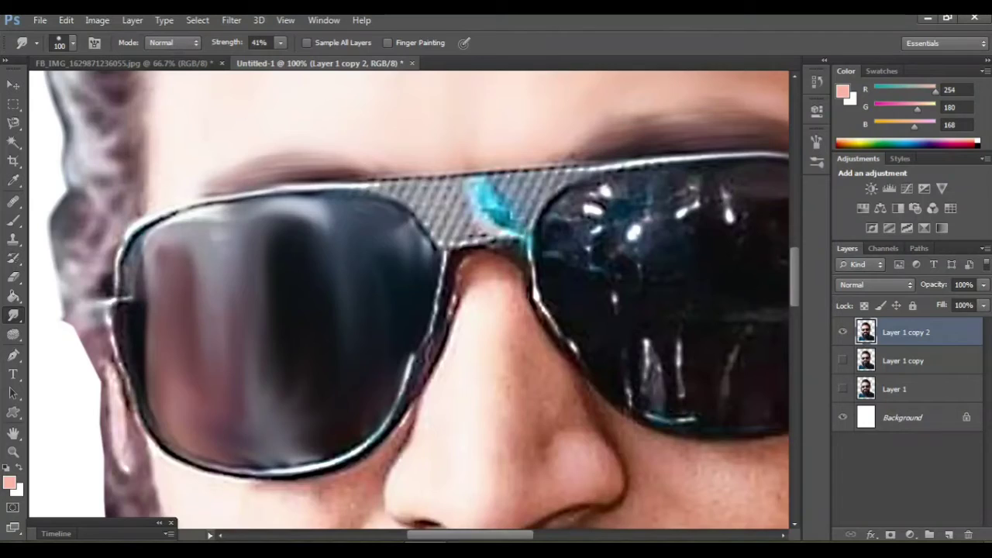
{"action": "key", "text": "ctrl+minus"}
{"action": "key", "text": "ctrl+minus"}
{"action": "key", "text": "ctrl+minus"}
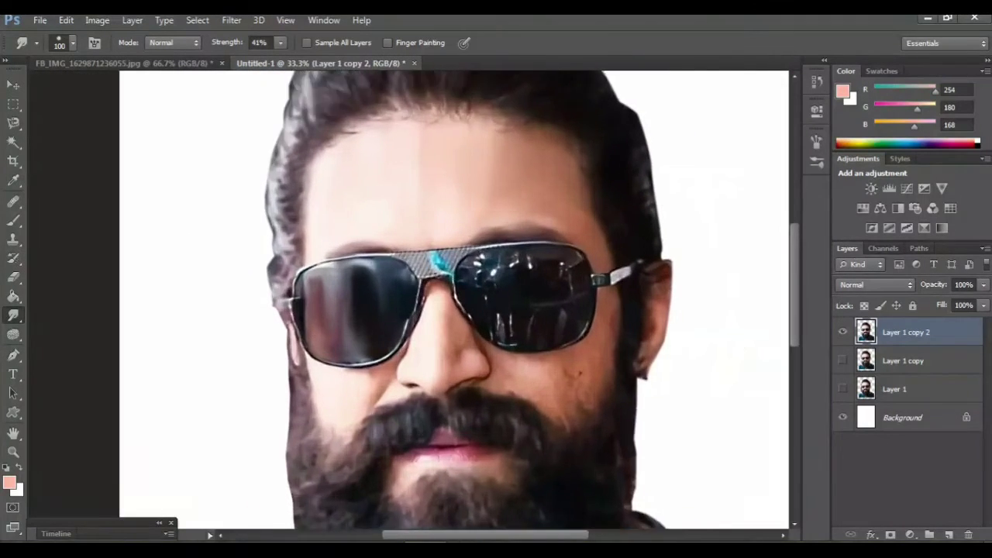
{"action": "key", "text": "ctrl+plus"}
{"action": "key", "text": "ctrl+plus"}
{"action": "key", "text": "ctrl+plus"}
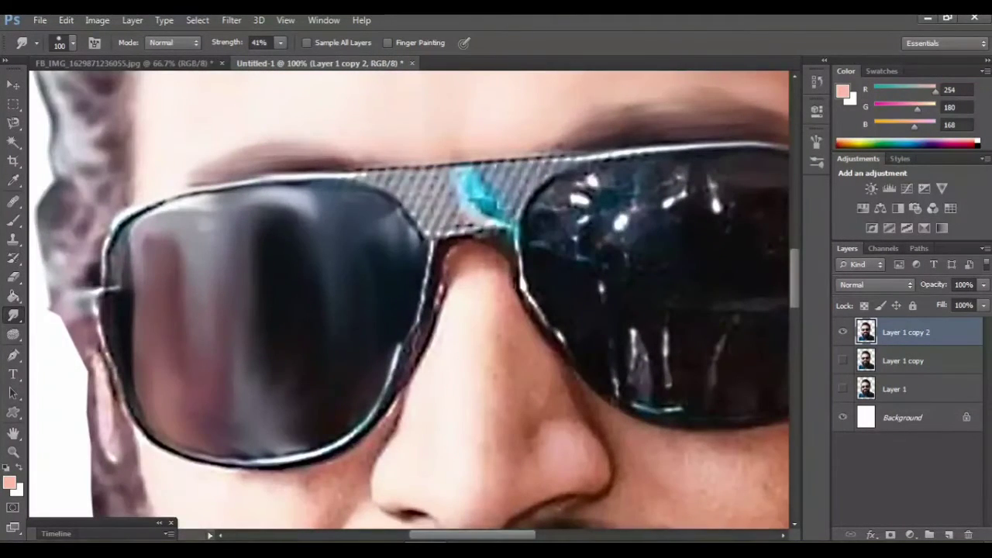
Smudge the textured sunglasses bridge, its cyan patch and the right lens's rim into smooth, even tones
{"action": "scroll", "coordinate": [410, 301], "scroll_direction": "right", "scroll_amount": 2}
{"action": "mouse_move", "coordinate": [381, 252]}
{"action": "left_mouse_down"}
{"action": "mouse_move", "coordinate": [380, 325]}
{"action": "mouse_move", "coordinate": [360, 360]}
{"action": "mouse_move", "coordinate": [306, 430]}
{"action": "mouse_move", "coordinate": [267, 456]}
{"action": "mouse_move", "coordinate": [198, 467]}
{"action": "mouse_move", "coordinate": [87, 427]}
{"action": "mouse_move", "coordinate": [59, 358]}
{"action": "mouse_move", "coordinate": [48, 286]}
{"action": "mouse_move", "coordinate": [74, 229]}
{"action": "mouse_move", "coordinate": [128, 198]}
{"action": "mouse_move", "coordinate": [337, 174]}
{"action": "left_mouse_up"}
{"action": "mouse_move", "coordinate": [304, 180]}
{"action": "left_mouse_down"}
{"action": "mouse_move", "coordinate": [314, 200]}
{"action": "mouse_move", "coordinate": [310, 184]}
{"action": "mouse_move", "coordinate": [249, 187]}
{"action": "mouse_move", "coordinate": [376, 178]}
{"action": "left_mouse_up"}
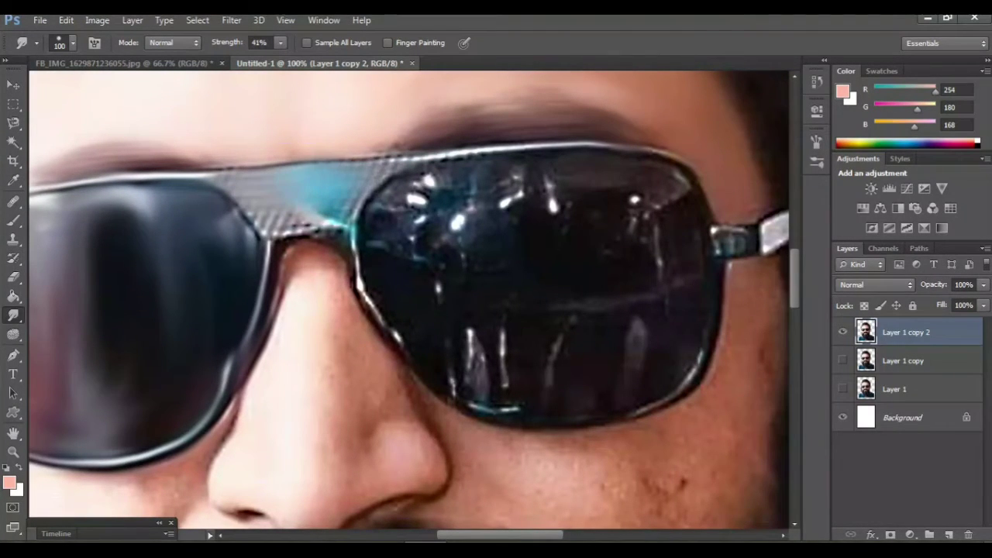
{"action": "mouse_move", "coordinate": [349, 214]}
{"action": "left_mouse_down"}
{"action": "mouse_move", "coordinate": [275, 233]}
{"action": "mouse_move", "coordinate": [252, 217]}
{"action": "left_mouse_up"}
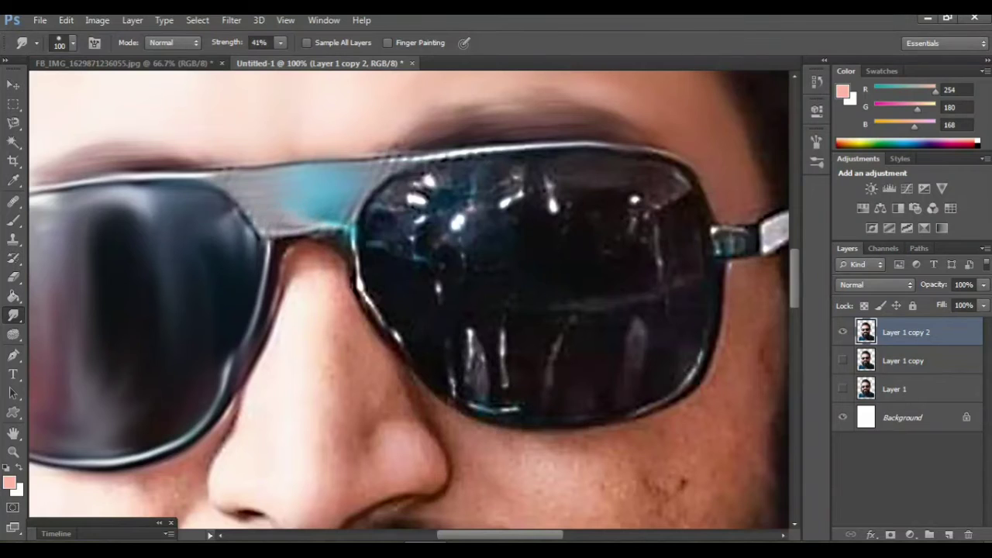
{"action": "left_click_drag", "start_coordinate": [242, 167], "coordinate": [399, 158]}
{"action": "scroll", "coordinate": [403, 163], "scroll_direction": "right", "scroll_amount": 2}
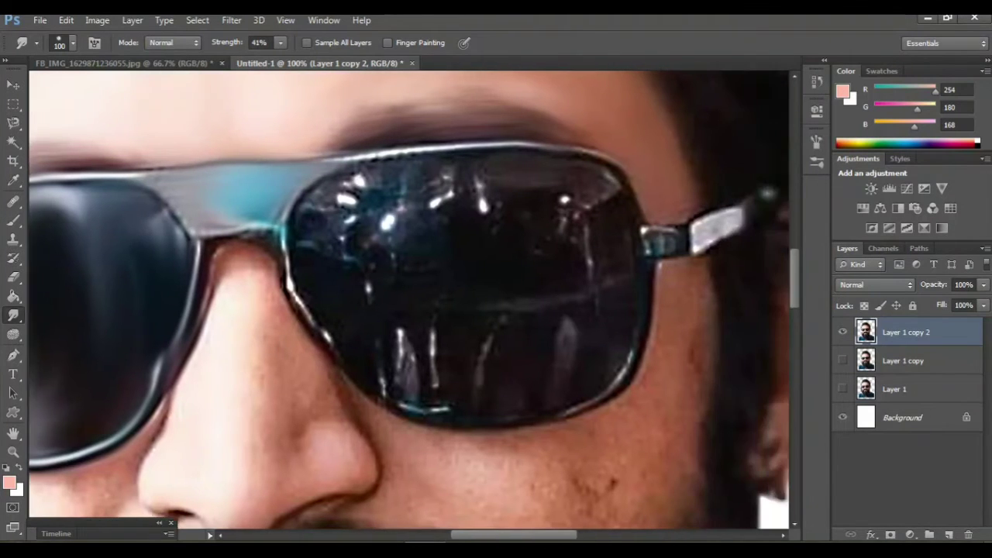
{"action": "left_click_drag", "start_coordinate": [279, 158], "coordinate": [401, 148]}
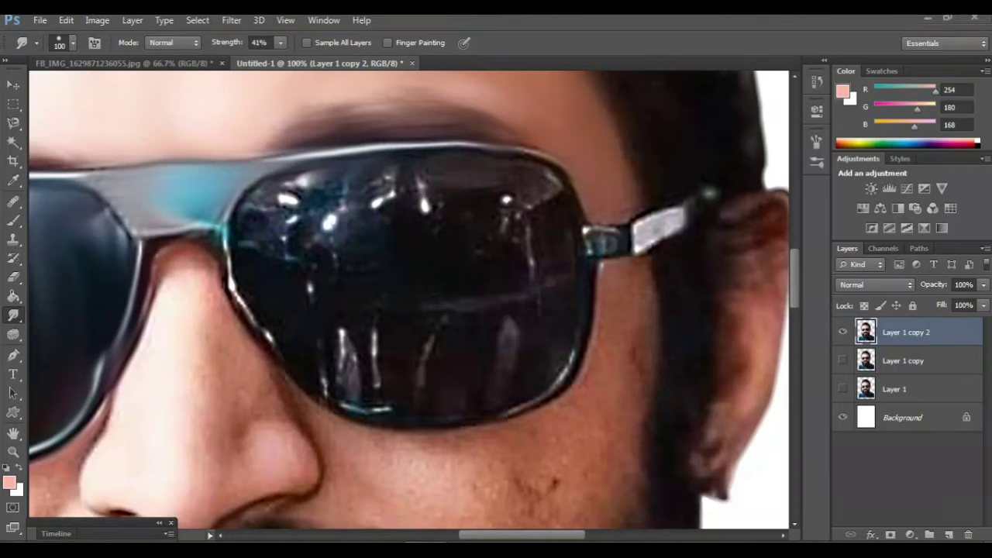
{"action": "left_click_drag", "start_coordinate": [552, 161], "coordinate": [225, 233]}
Smudge the bright reflections in the right sunglass lens into soft vertical streaks
{"action": "left_click_drag", "start_coordinate": [295, 177], "coordinate": [306, 280]}
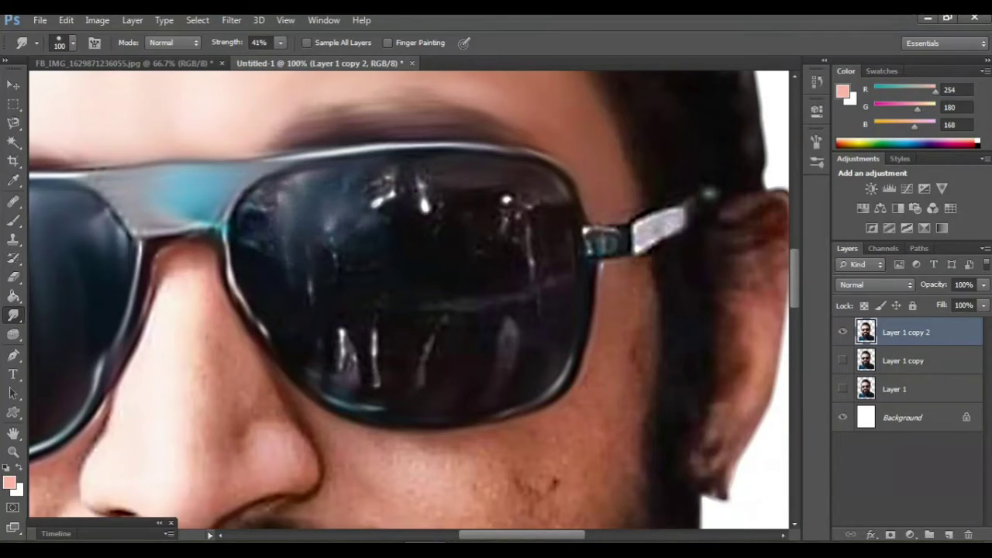
{"action": "left_click_drag", "start_coordinate": [329, 198], "coordinate": [331, 282]}
{"action": "left_click_drag", "start_coordinate": [357, 221], "coordinate": [362, 301]}
{"action": "left_click_drag", "start_coordinate": [422, 174], "coordinate": [426, 279]}
{"action": "left_click_drag", "start_coordinate": [504, 194], "coordinate": [508, 283]}
{"action": "left_click_drag", "start_coordinate": [341, 310], "coordinate": [364, 392]}
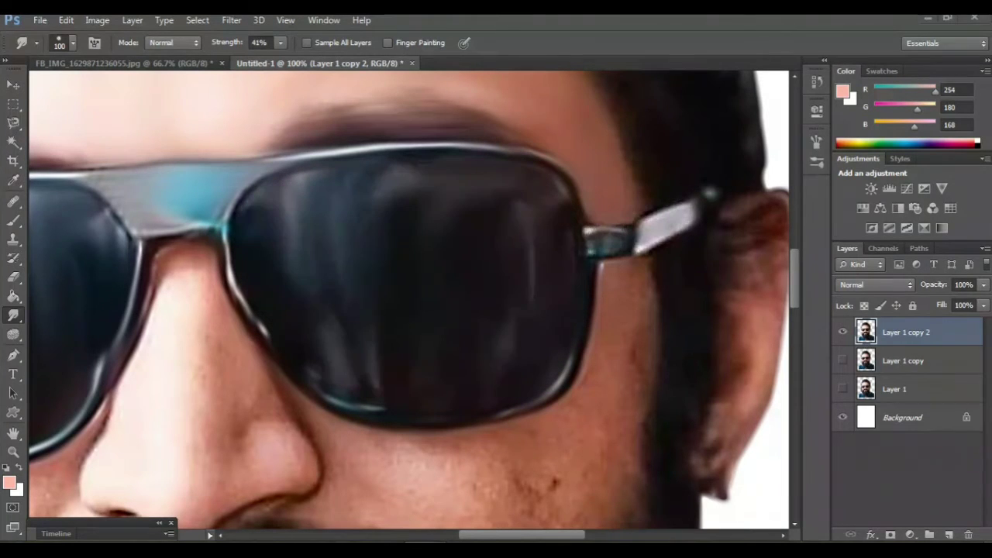
{"action": "key", "text": "ctrl+minus"}
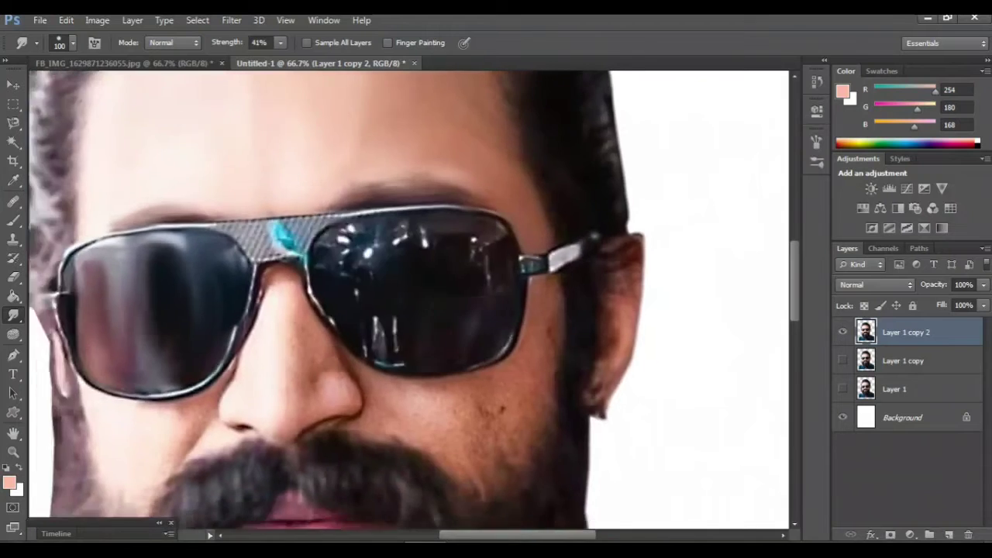
{"action": "key", "text": "ctrl+minus"}
{"action": "key", "text": "ctrl+minus"}
{"action": "key", "text": "ctrl+plus"}
{"action": "key", "text": "ctrl+plus"}
{"action": "key", "text": "ctrl+plus"}
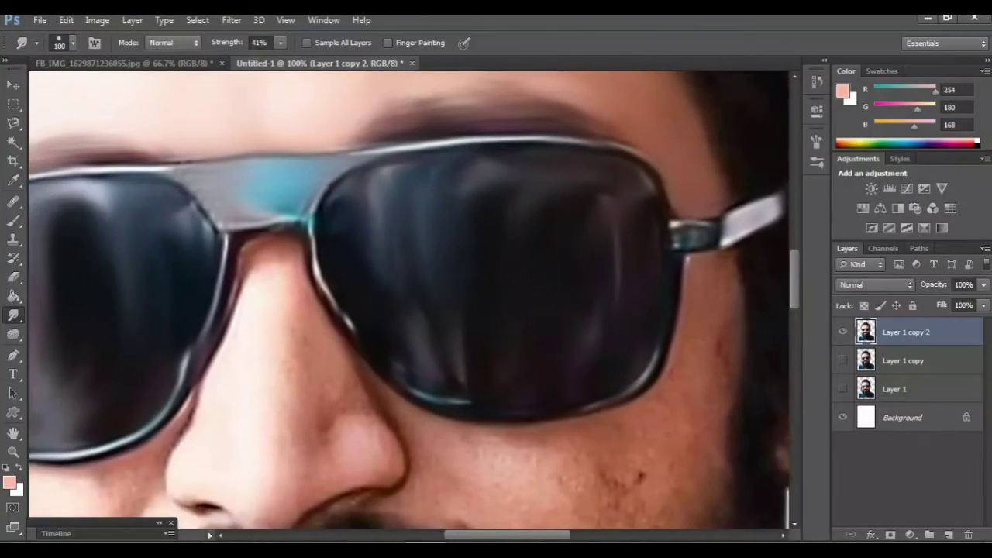
Smooth the skin texture along the nose bridge, sides and tip with the size 100 Smudge brush
{"action": "left_click_drag", "start_coordinate": [403, 310], "coordinate": [485, 252]}
{"action": "key", "text": "ctrl+plus"}
{"action": "left_click_drag", "start_coordinate": [403, 310], "coordinate": [471, 355]}
{"action": "mouse_move", "coordinate": [316, 224]}
{"action": "left_mouse_down"}
{"action": "mouse_move", "coordinate": [319, 198]}
{"action": "mouse_move", "coordinate": [348, 158]}
{"action": "mouse_move", "coordinate": [256, 364]}
{"action": "left_mouse_up"}
{"action": "scroll", "coordinate": [403, 310], "scroll_direction": "down", "scroll_amount": 3}
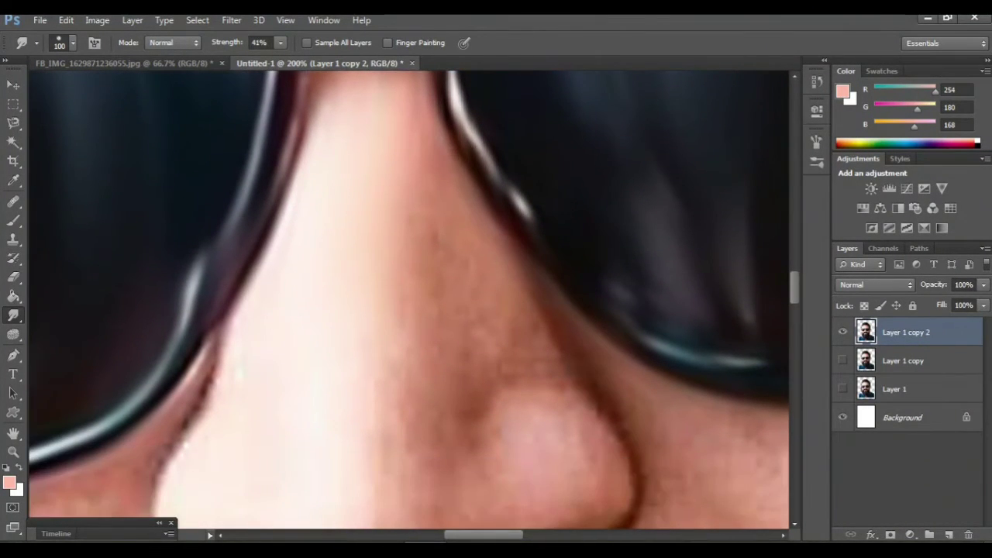
{"action": "left_click_drag", "start_coordinate": [411, 272], "coordinate": [397, 353]}
Smooth the textured cheek skin beneath the right sunglass lens with the Smudge brush reduced to 90
{"action": "key", "text": "bracketleft"}
{"action": "key", "text": "ctrl+minus"}
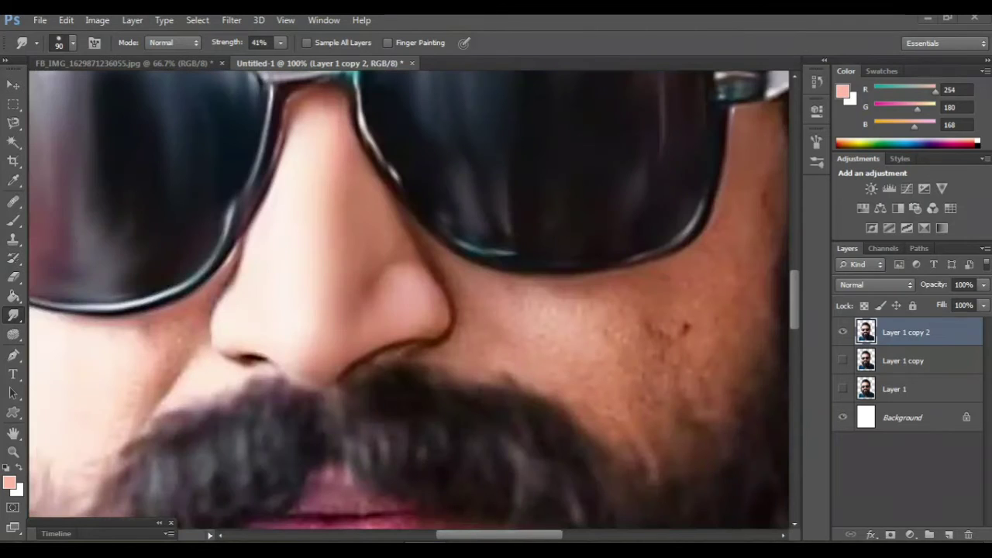
{"action": "scroll", "coordinate": [409, 304], "scroll_direction": "right", "scroll_amount": 3}
{"action": "mouse_move", "coordinate": [508, 321]}
{"action": "left_mouse_down"}
{"action": "mouse_move", "coordinate": [462, 287]}
{"action": "mouse_move", "coordinate": [400, 278]}
{"action": "left_mouse_up"}
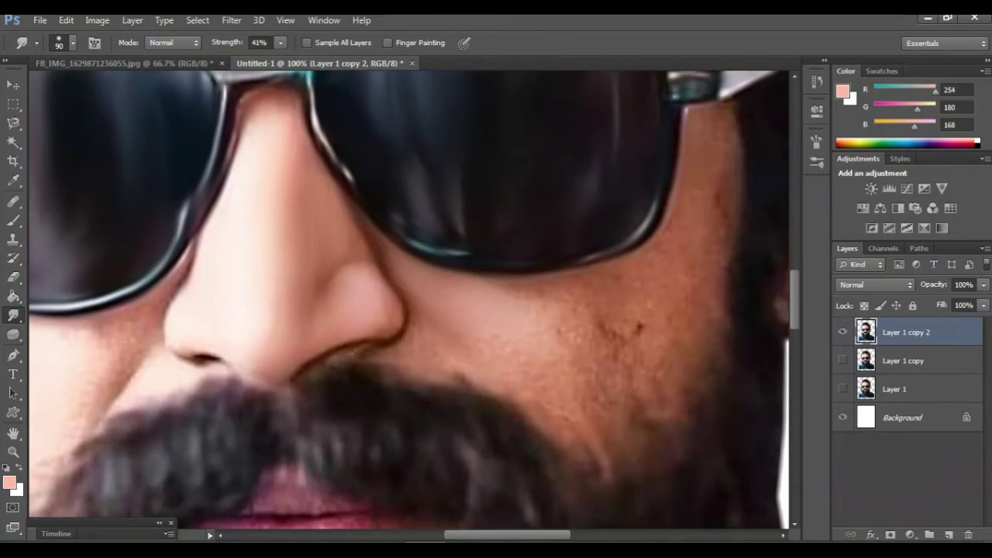
{"action": "left_click_drag", "start_coordinate": [495, 332], "coordinate": [569, 364]}
{"action": "left_click_drag", "start_coordinate": [508, 293], "coordinate": [588, 312]}
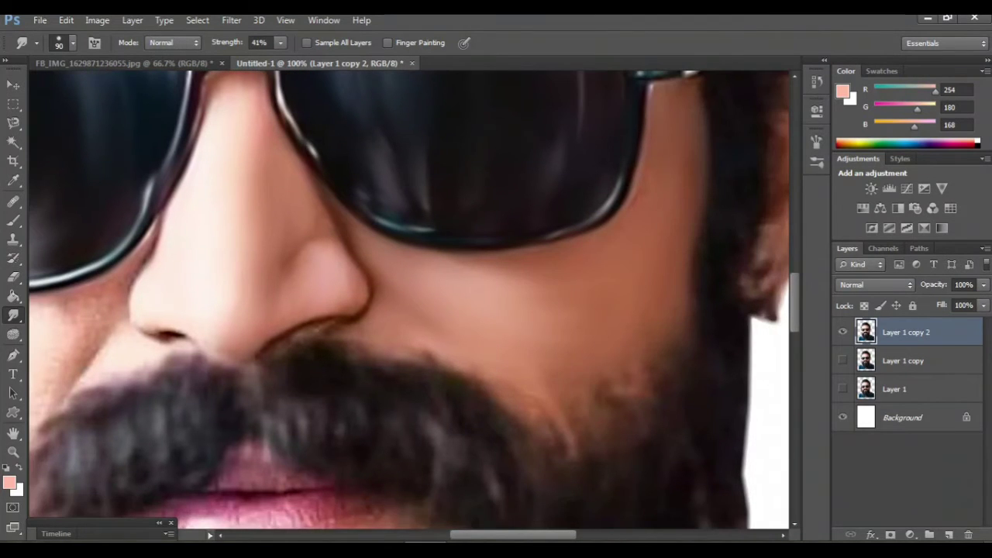
Compare the smudged face with the unsmudged Layer 1 copy by switching the visibility of the two layers
{"action": "key", "text": "ctrl+minus"}
{"action": "scroll", "coordinate": [409, 301], "scroll_direction": "left", "scroll_amount": 4}
{"action": "scroll", "coordinate": [410, 301], "scroll_direction": "up", "scroll_amount": 2}
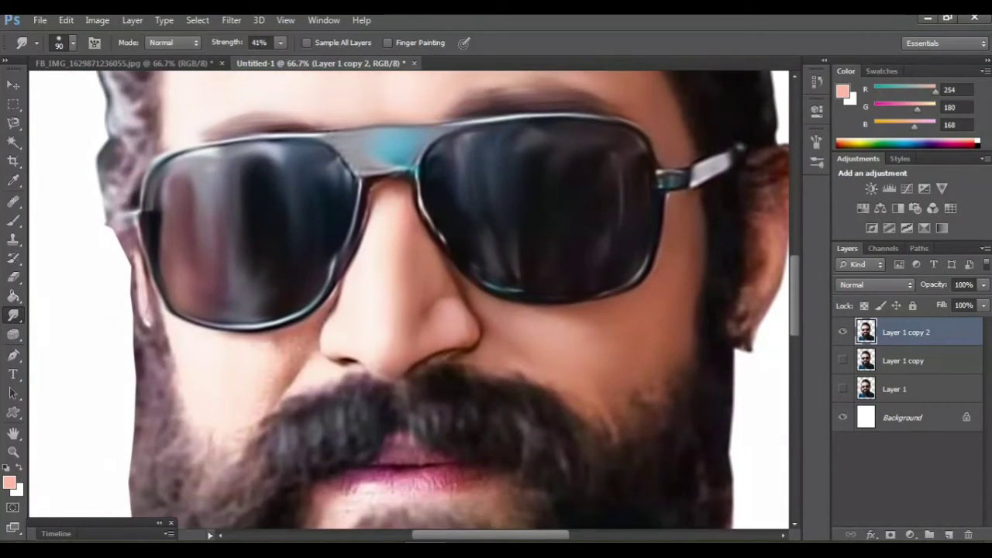
{"action": "left_click", "coordinate": [843, 361]}
{"action": "left_click", "coordinate": [844, 332]}
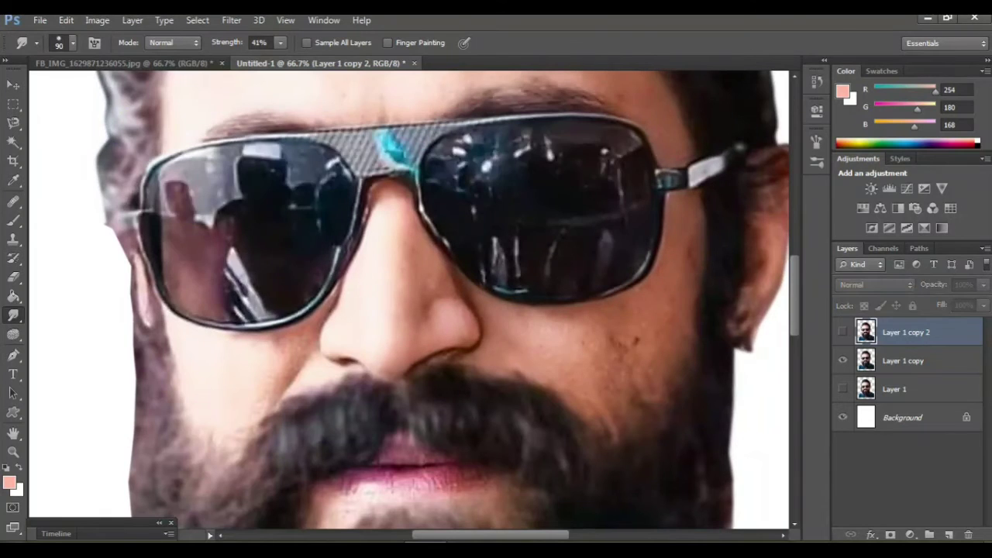
{"action": "left_click", "coordinate": [843, 332]}
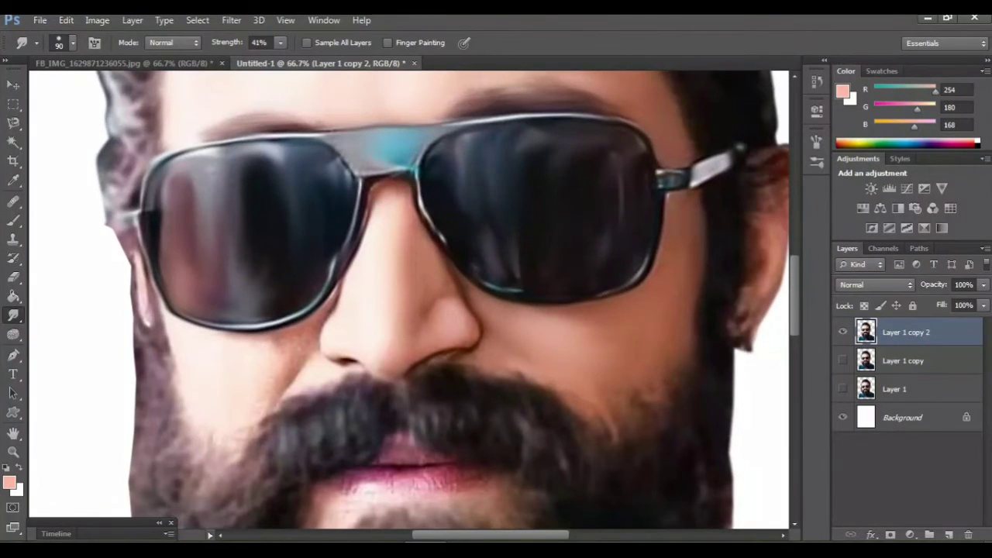
Smooth the skin texture on the cheek beneath the left sunglass lens and beside the nose
{"action": "key", "text": "ctrl+plus"}
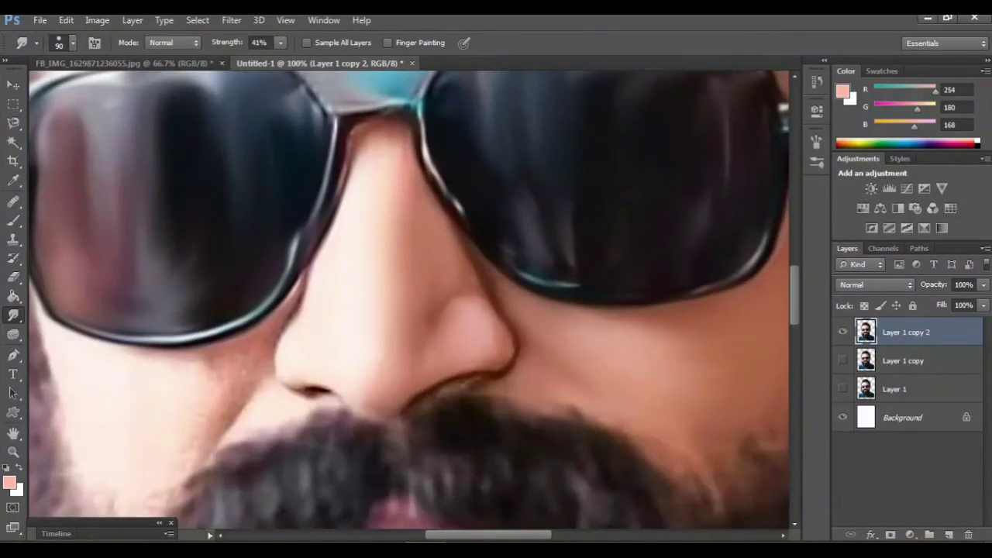
{"action": "scroll", "coordinate": [409, 301], "scroll_direction": "left", "scroll_amount": 6}
{"action": "scroll", "coordinate": [409, 301], "scroll_direction": "down", "scroll_amount": 2}
{"action": "left_click_drag", "start_coordinate": [419, 345], "coordinate": [442, 304]}
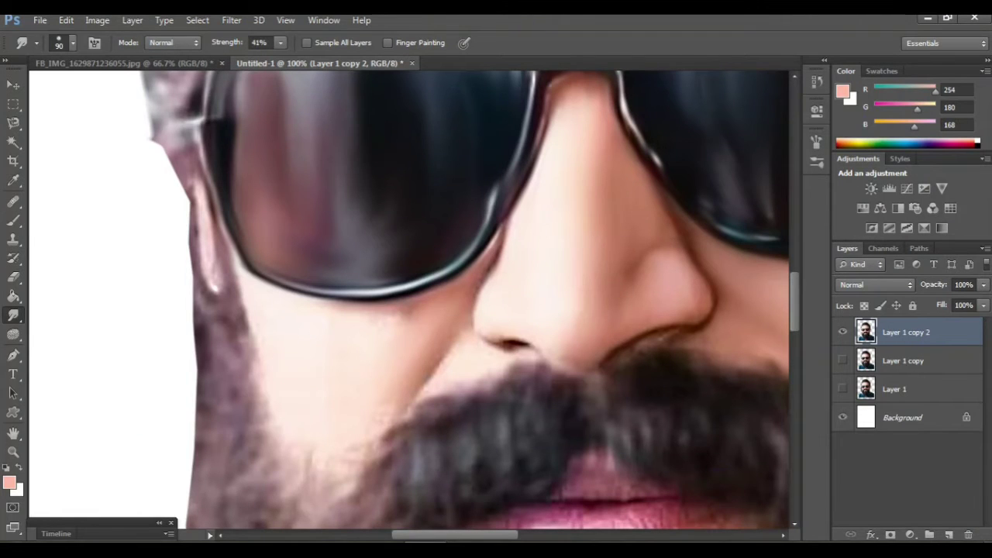
{"action": "scroll", "coordinate": [410, 301], "scroll_direction": "down", "scroll_amount": 2}
{"action": "left_click_drag", "start_coordinate": [412, 278], "coordinate": [357, 281]}
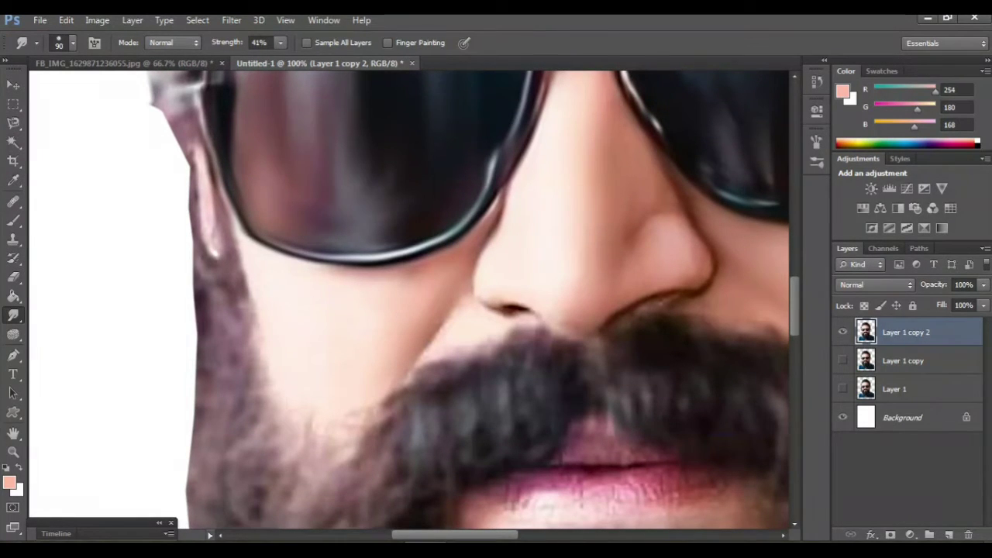
Smudge the left half of the moustache into soft, downward-flowing strands
{"action": "scroll", "coordinate": [494, 311], "scroll_direction": "right", "scroll_amount": 5}
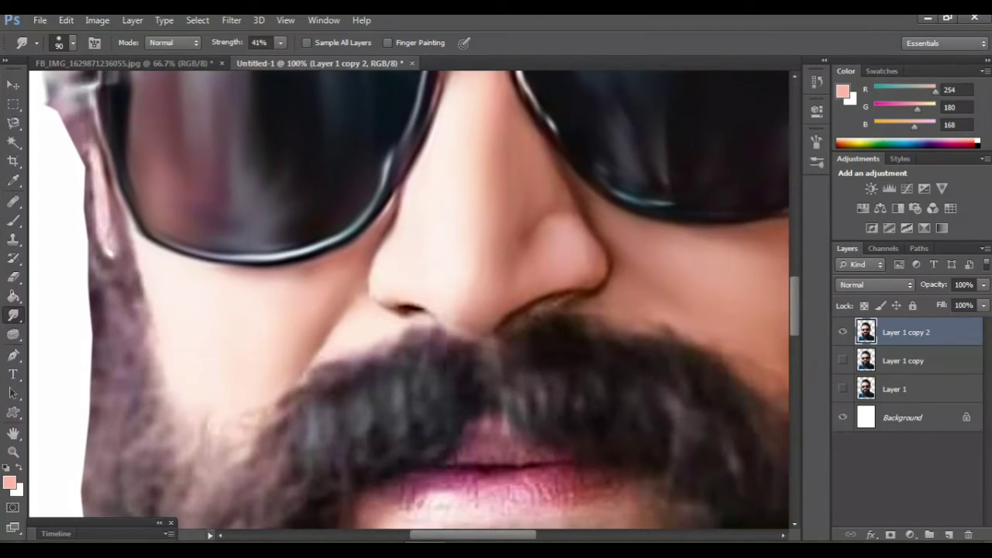
{"action": "scroll", "coordinate": [421, 300], "scroll_direction": "down", "scroll_amount": 3}
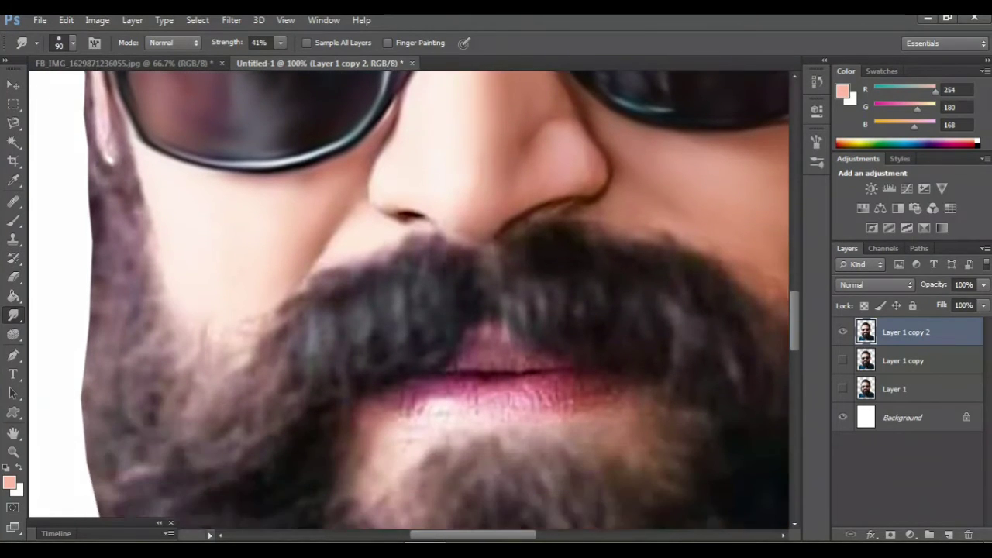
{"action": "left_click_drag", "start_coordinate": [417, 299], "coordinate": [421, 334]}
{"action": "left_click_drag", "start_coordinate": [399, 239], "coordinate": [386, 341]}
{"action": "mouse_move", "coordinate": [359, 285]}
{"action": "left_mouse_down"}
{"action": "mouse_move", "coordinate": [359, 353]}
{"action": "mouse_move", "coordinate": [333, 293]}
{"action": "mouse_move", "coordinate": [330, 360]}
{"action": "left_mouse_up"}
{"action": "mouse_move", "coordinate": [312, 310]}
{"action": "left_mouse_down"}
{"action": "mouse_move", "coordinate": [305, 394]}
{"action": "mouse_move", "coordinate": [319, 434]}
{"action": "left_mouse_up"}
{"action": "mouse_move", "coordinate": [304, 290]}
{"action": "left_mouse_down"}
{"action": "mouse_move", "coordinate": [352, 255]}
{"action": "mouse_move", "coordinate": [404, 312]}
{"action": "left_mouse_up"}
Smudge the hair texture in the right half of the moustache into smooth vertical strands
{"action": "scroll", "coordinate": [409, 301], "scroll_direction": "right", "scroll_amount": 4}
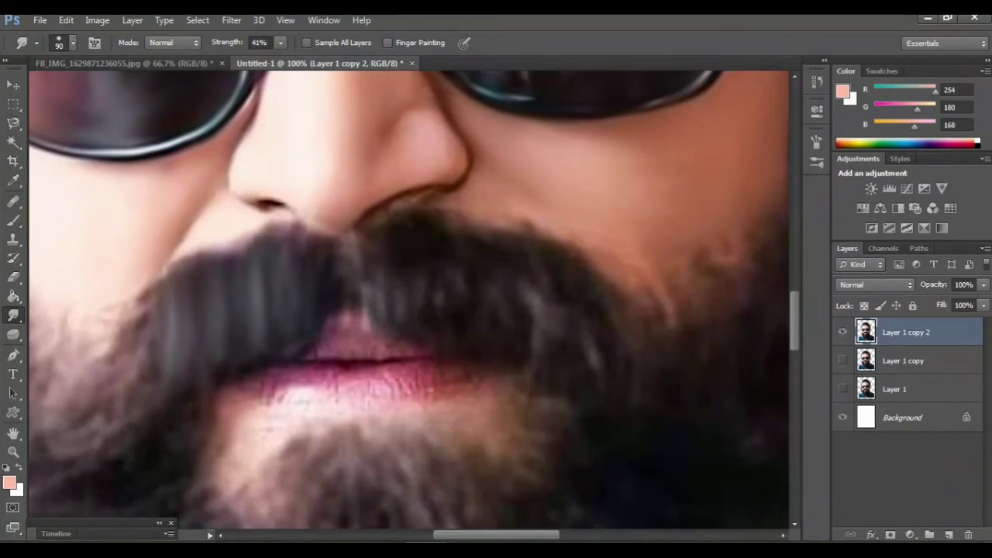
{"action": "left_click_drag", "start_coordinate": [412, 268], "coordinate": [419, 308]}
{"action": "left_click_drag", "start_coordinate": [453, 262], "coordinate": [457, 288]}
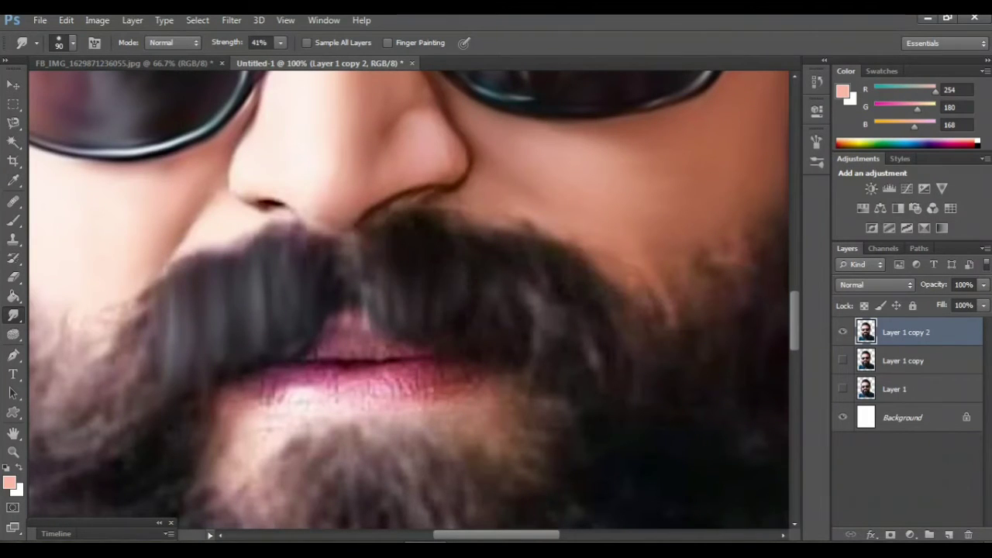
Smudge both drooping moustache ends outward into the surrounding beard in smooth, curved strands
{"action": "mouse_move", "coordinate": [209, 349]}
{"action": "left_mouse_down"}
{"action": "mouse_move", "coordinate": [500, 266]}
{"action": "mouse_move", "coordinate": [450, 326]}
{"action": "mouse_move", "coordinate": [314, 350]}
{"action": "left_mouse_up"}
{"action": "mouse_move", "coordinate": [462, 320]}
{"action": "left_mouse_down"}
{"action": "mouse_move", "coordinate": [431, 372]}
{"action": "mouse_move", "coordinate": [372, 410]}
{"action": "left_mouse_up"}
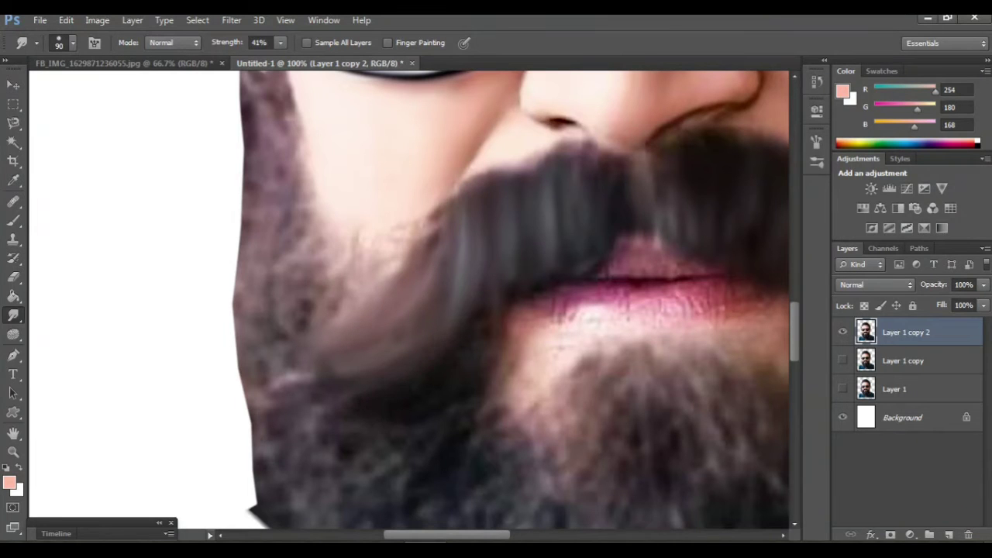
{"action": "left_click_drag", "start_coordinate": [658, 326], "coordinate": [295, 291]}
{"action": "key", "text": "ctrl+minus"}
{"action": "key", "text": "ctrl+minus"}
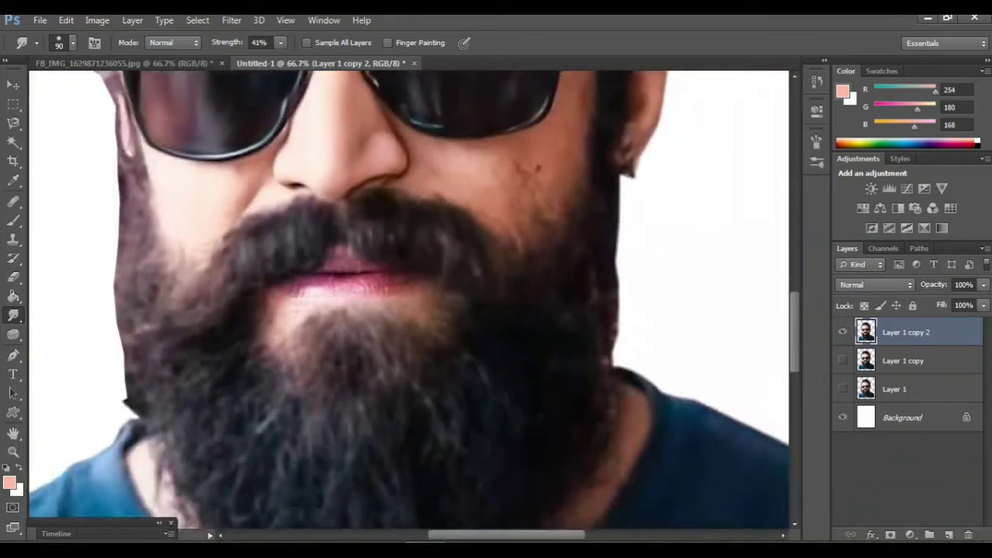
{"action": "key", "text": "ctrl+plus"}
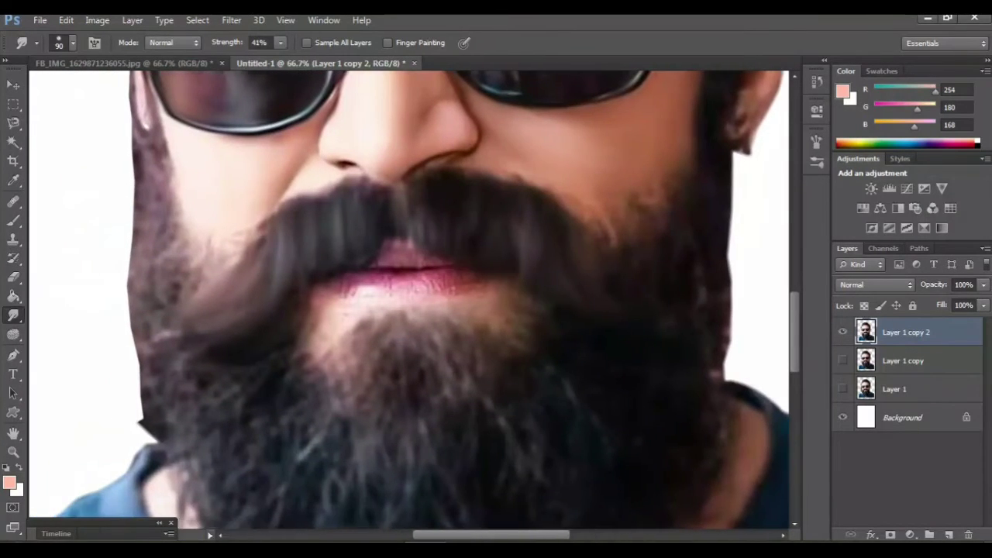
Smudge the left sideburn and the upper left beard down to the jaw into smooth, flowing hair
{"action": "key", "text": "ctrl+plus"}
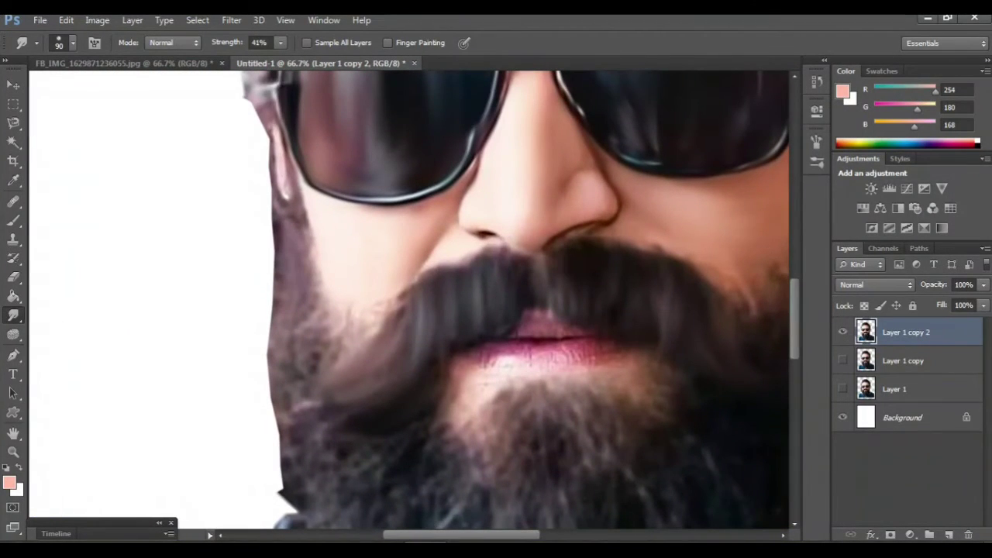
{"action": "left_click_drag", "start_coordinate": [271, 131], "coordinate": [330, 132]}
{"action": "scroll", "coordinate": [534, 301], "scroll_direction": "down", "scroll_amount": 2}
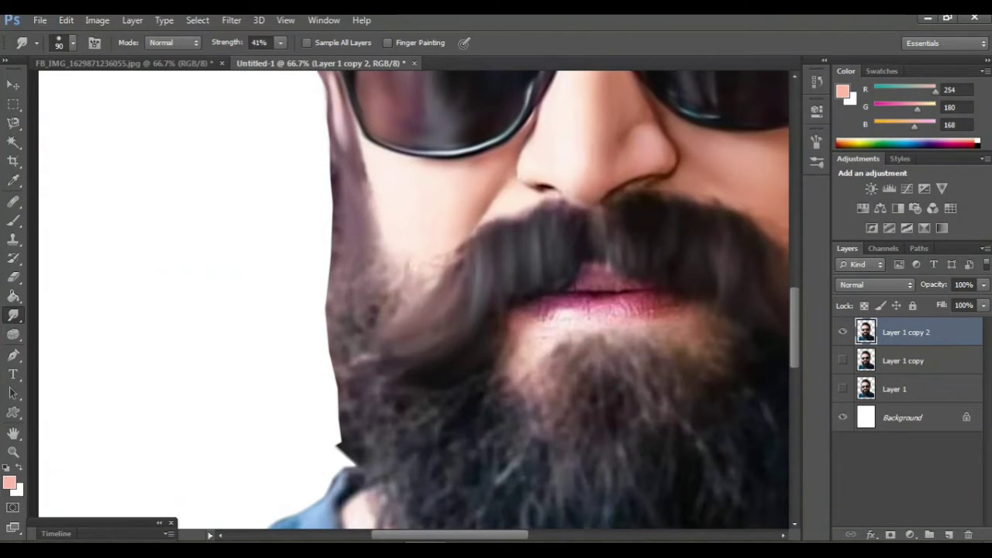
{"action": "key", "text": "ctrl+plus"}
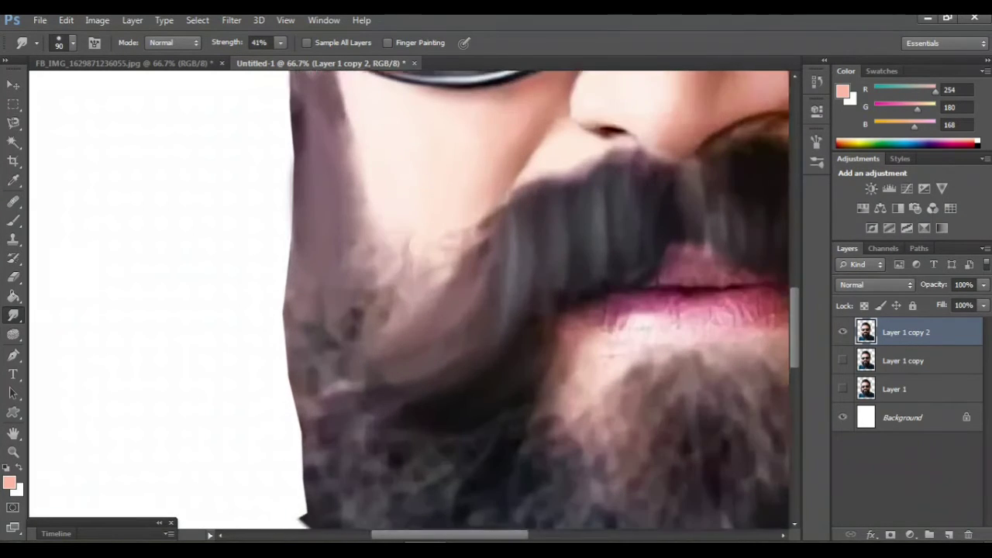
{"action": "scroll", "coordinate": [409, 300], "scroll_direction": "left", "scroll_amount": 2}
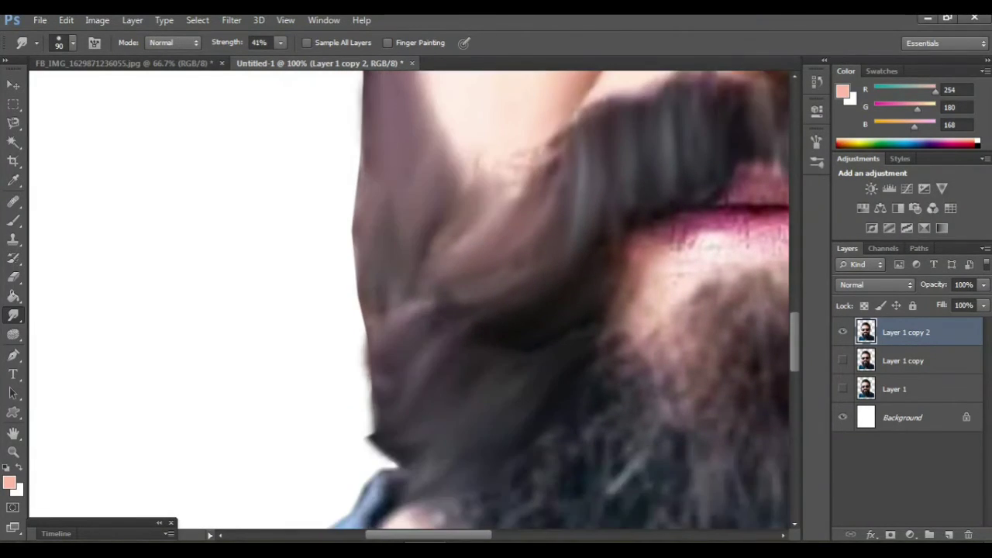
Examine the lower beard, the right sideburn and the ear for hair texture that still needs smudging
{"action": "scroll", "coordinate": [410, 300], "scroll_direction": "right", "scroll_amount": 4}
{"action": "scroll", "coordinate": [409, 300], "scroll_direction": "down", "scroll_amount": 3}
{"action": "scroll", "coordinate": [409, 300], "scroll_direction": "down", "scroll_amount": 2}
{"action": "scroll", "coordinate": [409, 300], "scroll_direction": "right", "scroll_amount": 3}
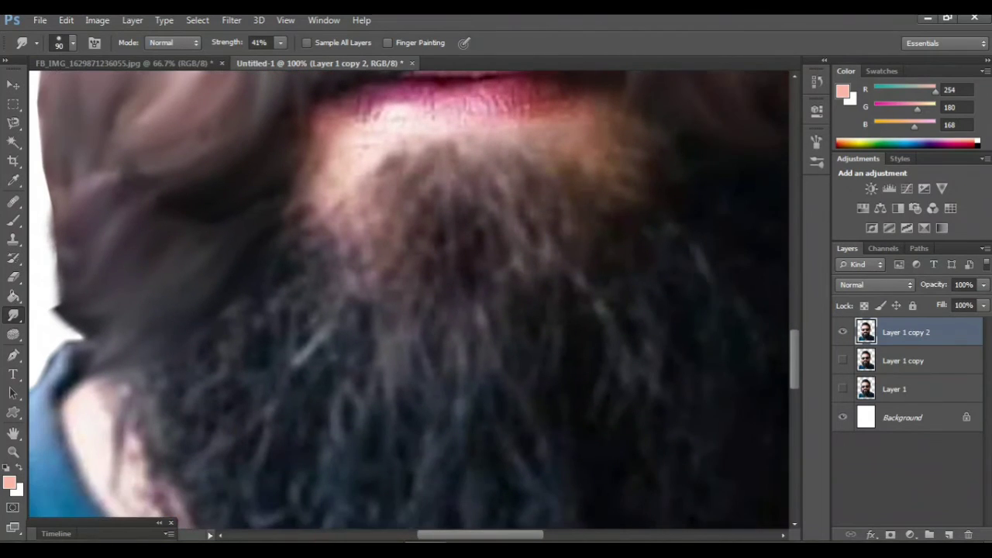
{"action": "key", "text": "ctrl+minus"}
{"action": "key", "text": "ctrl+minus"}
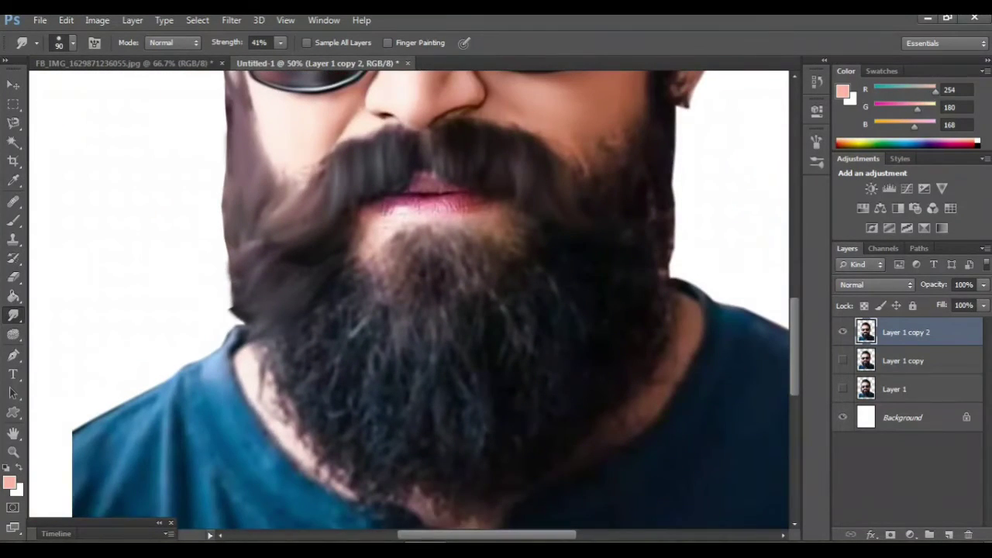
{"action": "scroll", "coordinate": [409, 300], "scroll_direction": "up", "scroll_amount": 5}
{"action": "scroll", "coordinate": [410, 300], "scroll_direction": "right", "scroll_amount": 3}
{"action": "key", "text": "ctrl+plus"}
{"action": "scroll", "coordinate": [409, 300], "scroll_direction": "up", "scroll_amount": 3}
{"action": "scroll", "coordinate": [410, 300], "scroll_direction": "right", "scroll_amount": 2}
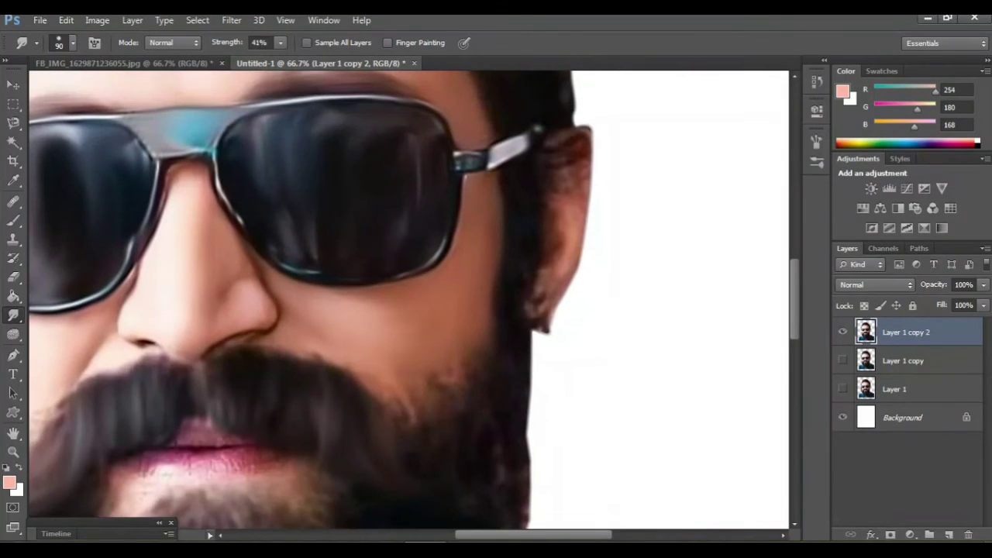
{"action": "scroll", "coordinate": [410, 300], "scroll_direction": "right", "scroll_amount": 2}
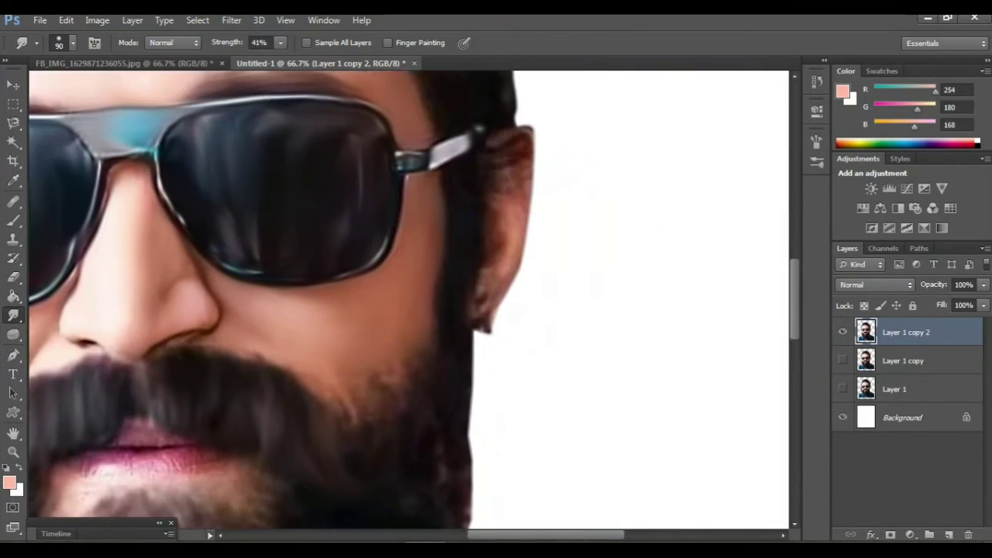
{"action": "scroll", "coordinate": [409, 300], "scroll_direction": "left", "scroll_amount": 2}
{"action": "scroll", "coordinate": [409, 300], "scroll_direction": "down", "scroll_amount": 3}
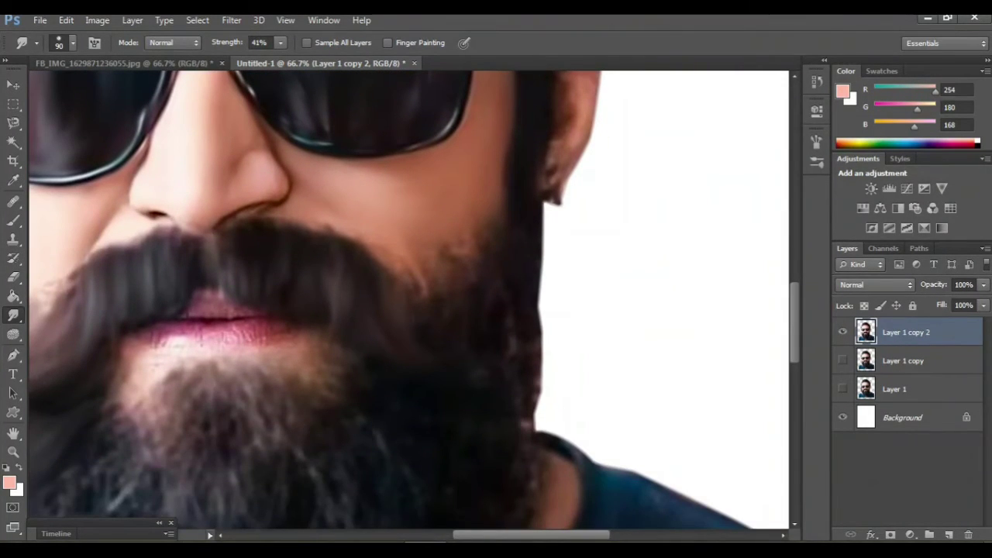
Set the Smudge strength to 60% and blend the beard's upper edge into the right cheek
{"action": "left_click", "coordinate": [280, 43]}
{"action": "left_click_drag", "start_coordinate": [280, 59], "coordinate": [294, 58]}
{"action": "scroll", "coordinate": [409, 300], "scroll_direction": "down", "scroll_amount": 1}
{"action": "mouse_move", "coordinate": [470, 234]}
{"action": "left_mouse_down"}
{"action": "mouse_move", "coordinate": [464, 205]}
{"action": "mouse_move", "coordinate": [473, 195]}
{"action": "mouse_move", "coordinate": [425, 213]}
{"action": "left_mouse_up"}
{"action": "left_click_drag", "start_coordinate": [426, 255], "coordinate": [414, 233]}
{"action": "scroll", "coordinate": [411, 295], "scroll_direction": "down", "scroll_amount": 2}
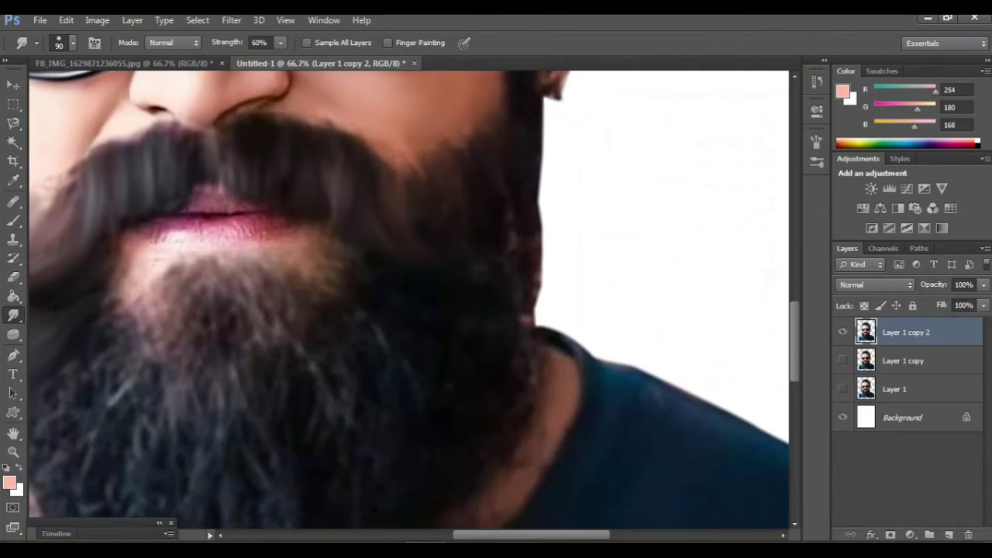
Smudge the right side and outer edge of the beard down to the collar, enlarging the brush to 125
{"action": "key", "text": "bracketright"}
{"action": "key", "text": "bracketright"}
{"action": "scroll", "coordinate": [414, 286], "scroll_direction": "down", "scroll_amount": 1}
{"action": "left_click_drag", "start_coordinate": [518, 239], "coordinate": [508, 218]}
{"action": "left_click_drag", "start_coordinate": [539, 298], "coordinate": [536, 259]}
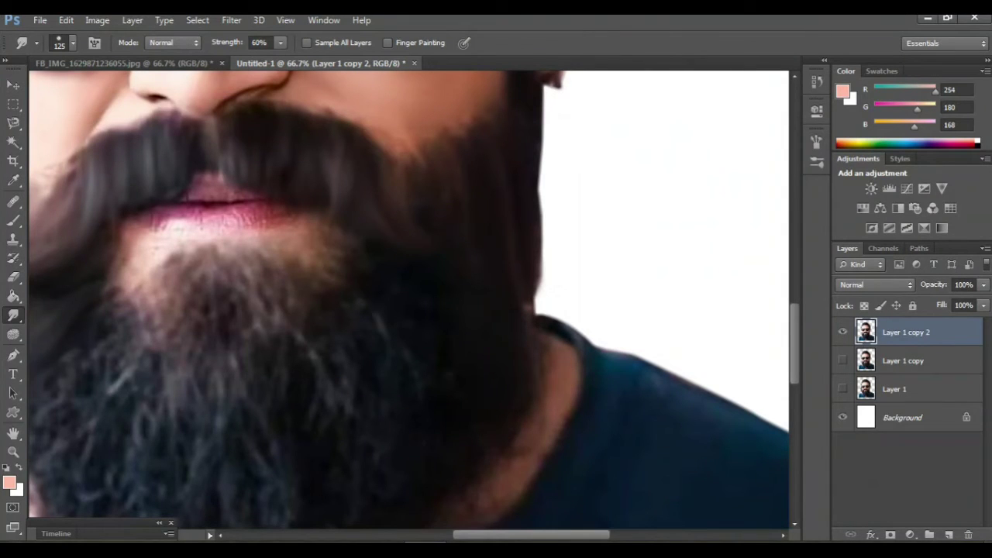
{"action": "scroll", "coordinate": [409, 299], "scroll_direction": "down", "scroll_amount": 3}
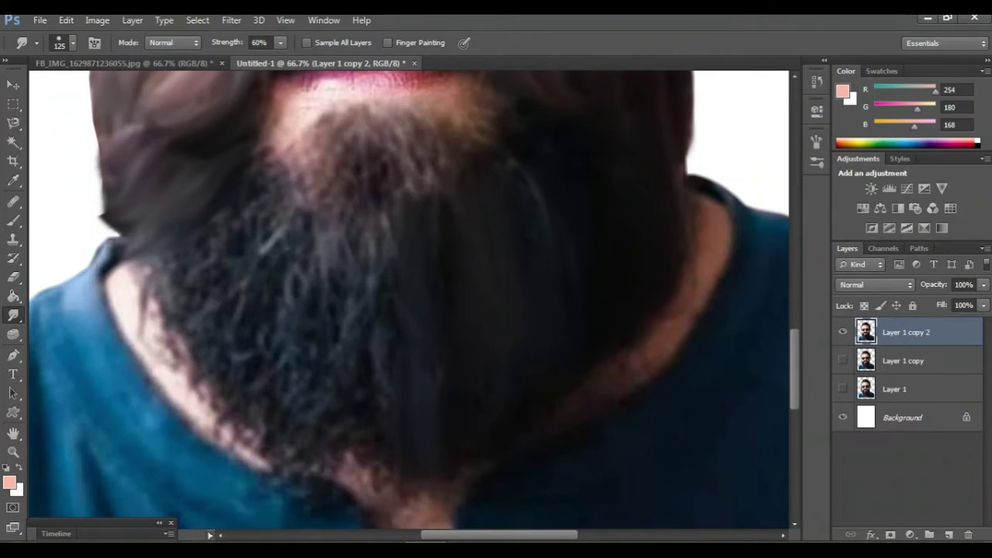
Smudge the central and left parts of the lower beard into long, smooth downward strands
{"action": "scroll", "coordinate": [414, 300], "scroll_direction": "up", "scroll_amount": 1}
{"action": "mouse_move", "coordinate": [377, 238]}
{"action": "left_mouse_down"}
{"action": "mouse_move", "coordinate": [377, 310]}
{"action": "mouse_move", "coordinate": [363, 364]}
{"action": "mouse_move", "coordinate": [369, 503]}
{"action": "left_mouse_up"}
{"action": "left_click_drag", "start_coordinate": [318, 279], "coordinate": [326, 465]}
{"action": "left_click_drag", "start_coordinate": [332, 260], "coordinate": [275, 484]}
{"action": "left_click_drag", "start_coordinate": [264, 345], "coordinate": [261, 377]}
{"action": "left_click_drag", "start_coordinate": [271, 252], "coordinate": [273, 357]}
{"action": "left_click_drag", "start_coordinate": [254, 403], "coordinate": [248, 465]}
{"action": "left_click_drag", "start_coordinate": [263, 245], "coordinate": [211, 462]}
{"action": "left_click_drag", "start_coordinate": [213, 225], "coordinate": [171, 431]}
{"action": "left_click_drag", "start_coordinate": [159, 262], "coordinate": [148, 360]}
Smudge the short chin hair beneath the lower lip into soft strands with the brush at size 175
{"action": "scroll", "coordinate": [148, 360], "scroll_direction": "up", "scroll_amount": 2}
{"action": "left_click_drag", "start_coordinate": [378, 268], "coordinate": [364, 217]}
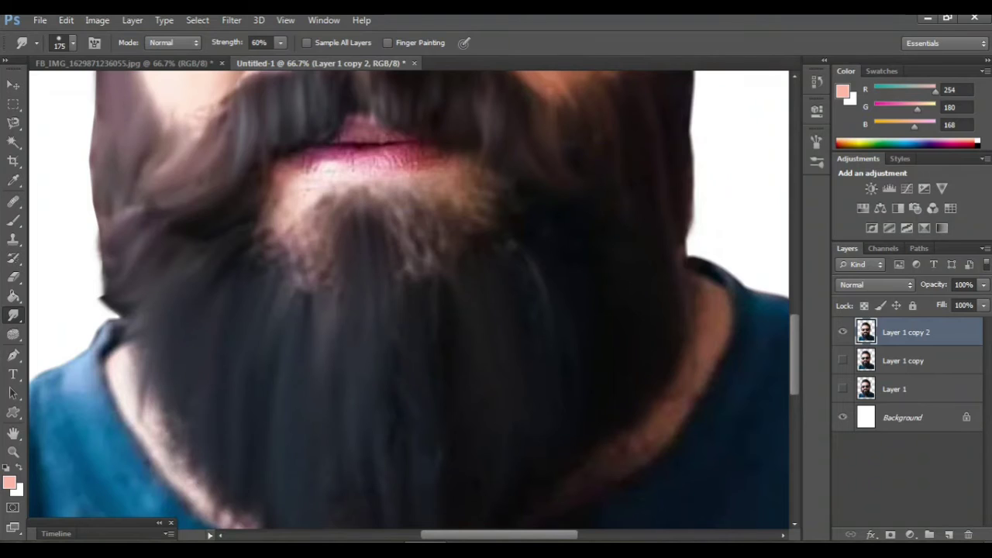
{"action": "left_click_drag", "start_coordinate": [411, 279], "coordinate": [391, 190]}
{"action": "left_click_drag", "start_coordinate": [432, 265], "coordinate": [442, 187]}
{"action": "left_click_drag", "start_coordinate": [469, 231], "coordinate": [461, 194]}
{"action": "left_click_drag", "start_coordinate": [306, 287], "coordinate": [325, 202]}
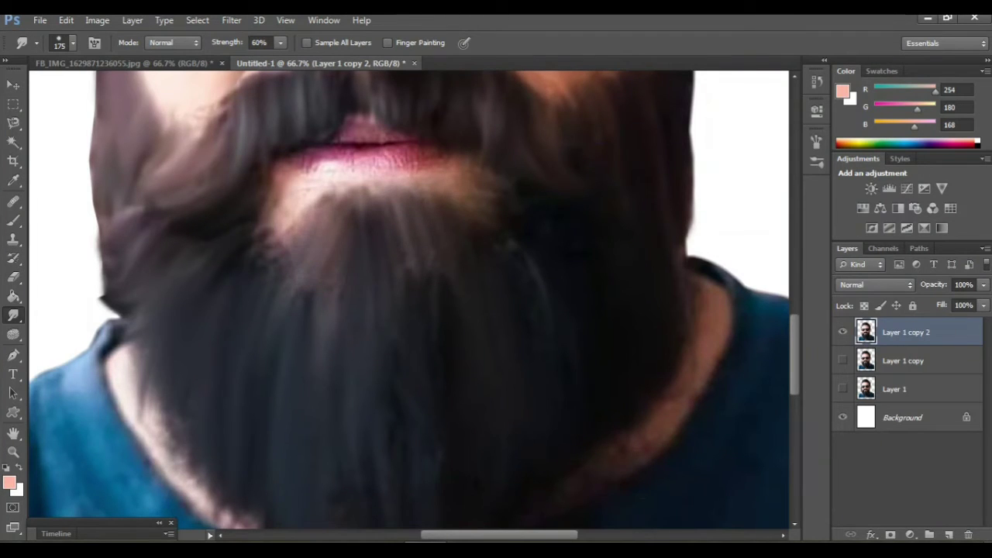
{"action": "left_click_drag", "start_coordinate": [313, 304], "coordinate": [327, 262]}
{"action": "left_click_drag", "start_coordinate": [418, 308], "coordinate": [420, 271]}
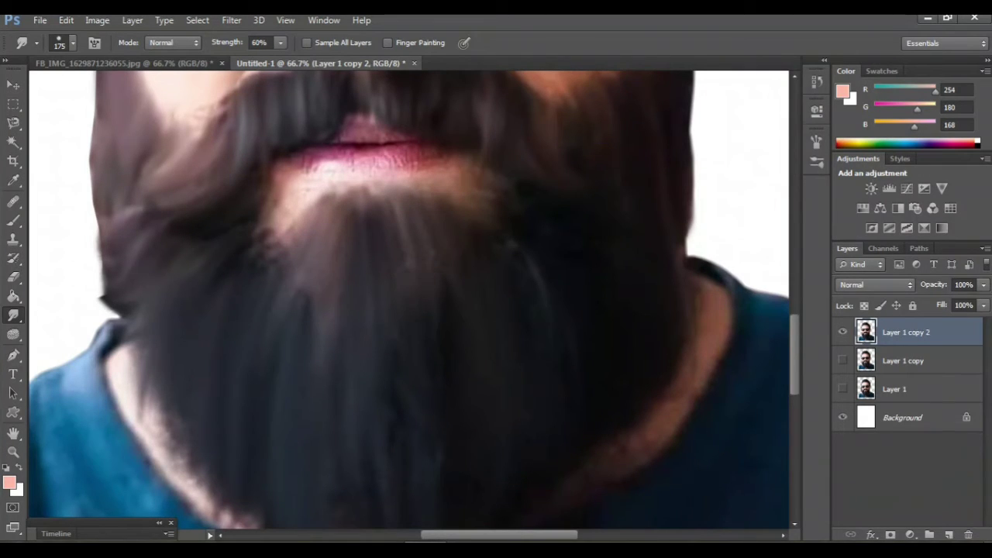
{"action": "left_click_drag", "start_coordinate": [273, 279], "coordinate": [280, 231]}
Review the whole smudged portrait on the page, and inspect the mouth and moustache up close
{"action": "key", "text": "ctrl+minus"}
{"action": "key", "text": "ctrl+minus"}
{"action": "key", "text": "ctrl+minus"}
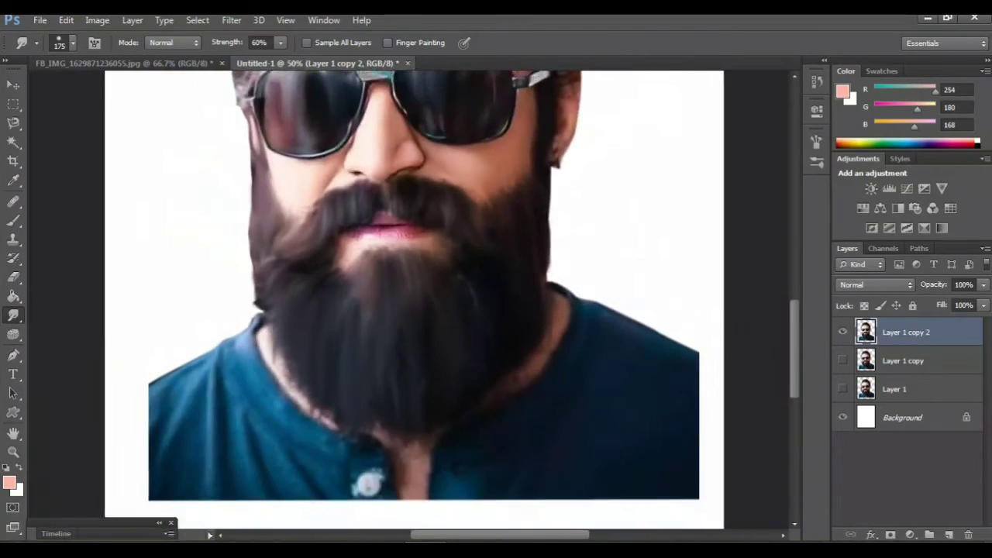
{"action": "key", "text": "ctrl+minus"}
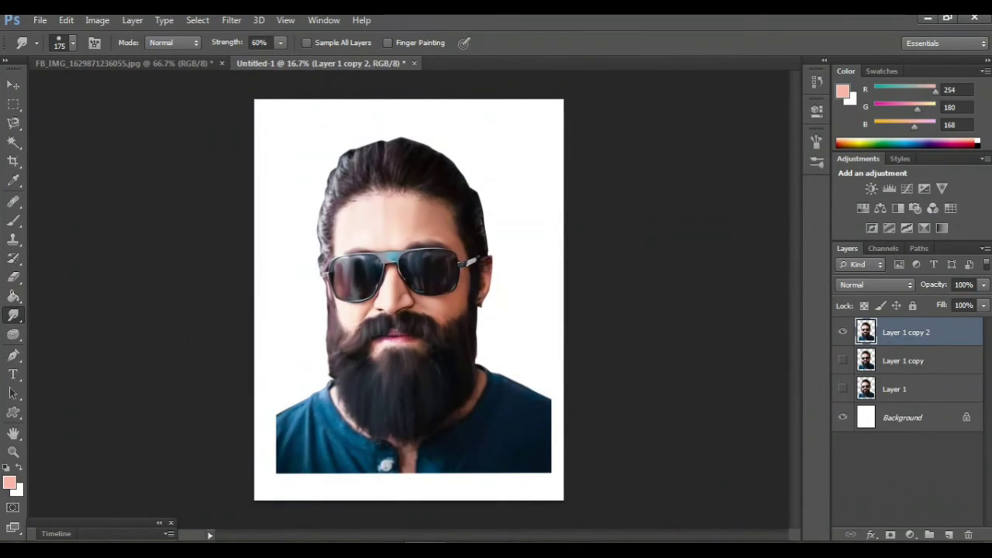
{"action": "key", "text": "ctrl+plus"}
{"action": "key", "text": "ctrl+plus"}
{"action": "key", "text": "ctrl+plus"}
{"action": "key", "text": "ctrl+plus"}
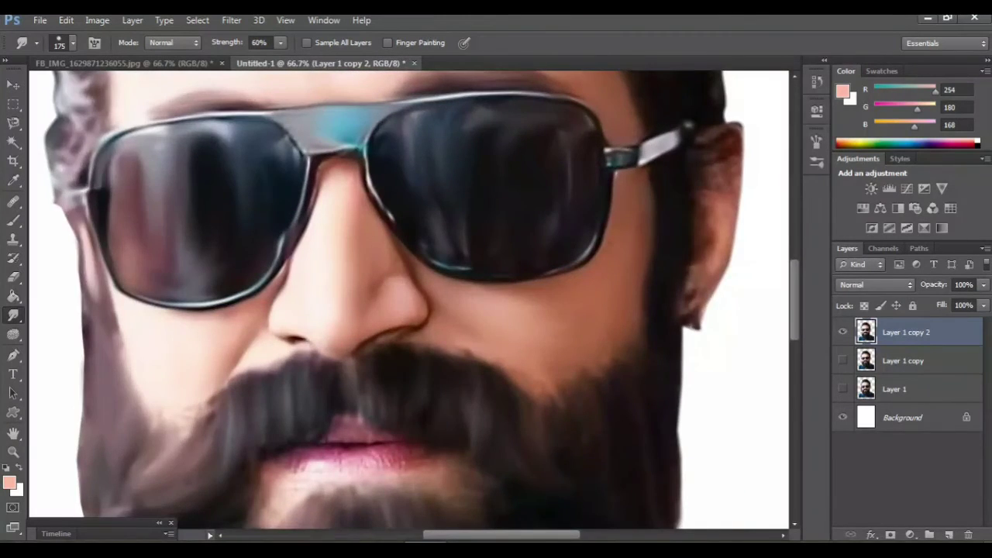
{"action": "key", "text": "ctrl+plus"}
{"action": "scroll", "coordinate": [409, 299], "scroll_direction": "down", "scroll_amount": 5}
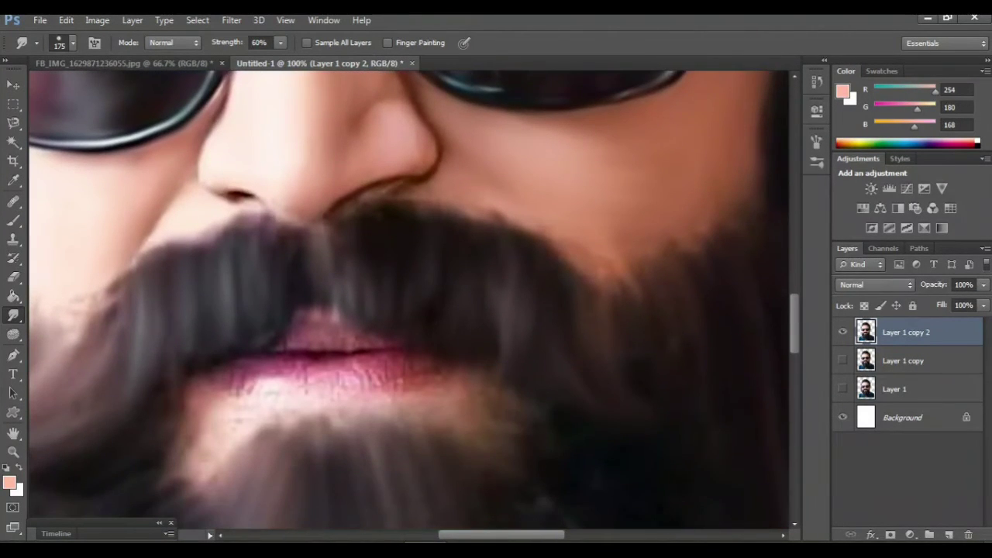
Smudge the lips to a smooth blend with the brush at size 70 and strength at 48%
{"action": "scroll", "coordinate": [409, 299], "scroll_direction": "down", "scroll_amount": 2}
{"action": "key", "text": "bracketleft"}
{"action": "key", "text": "bracketleft"}
{"action": "key", "text": "bracketleft"}
{"action": "key", "text": "bracketleft"}
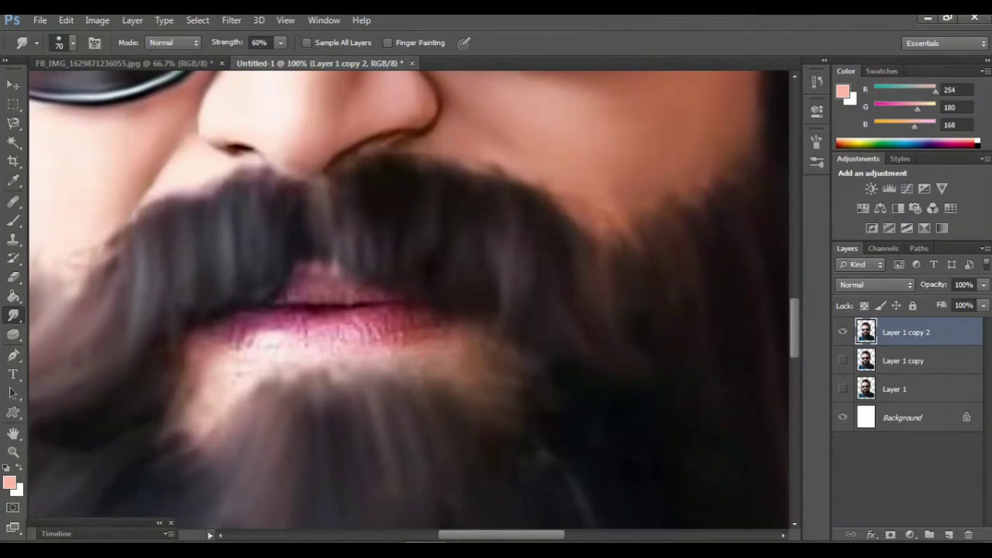
{"action": "left_click_drag", "start_coordinate": [304, 335], "coordinate": [236, 334]}
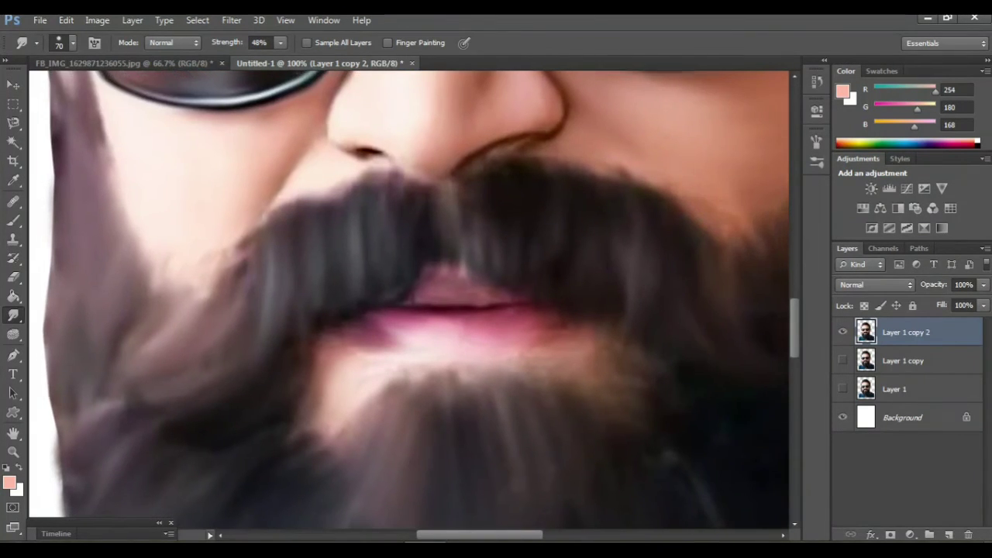
Review the smudged portrait on the full page, and inspect the sunglasses, lips and beard at closer range
{"action": "key", "text": "ctrl+minus"}
{"action": "key", "text": "ctrl+minus"}
{"action": "key", "text": "ctrl+minus"}
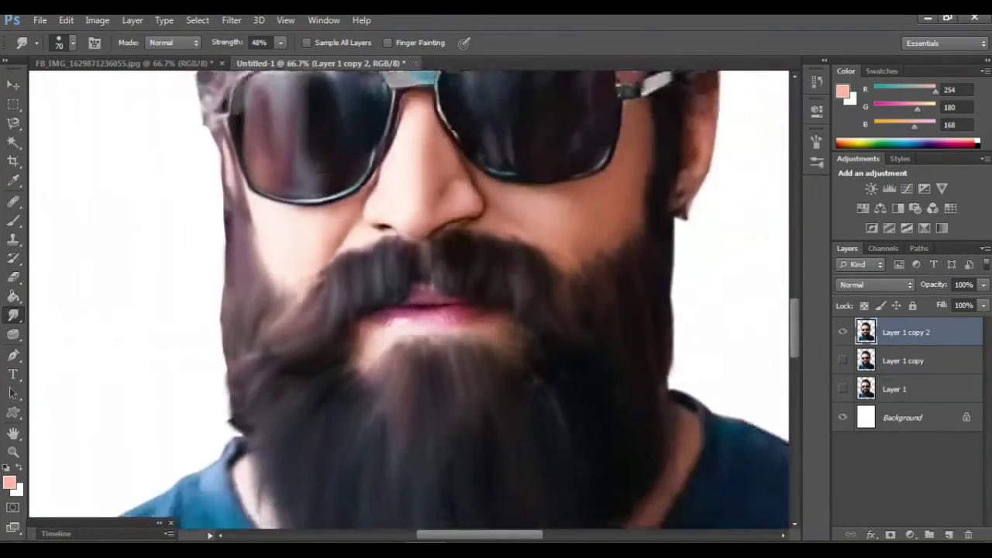
{"action": "key", "text": "ctrl+minus"}
{"action": "key", "text": "ctrl+minus"}
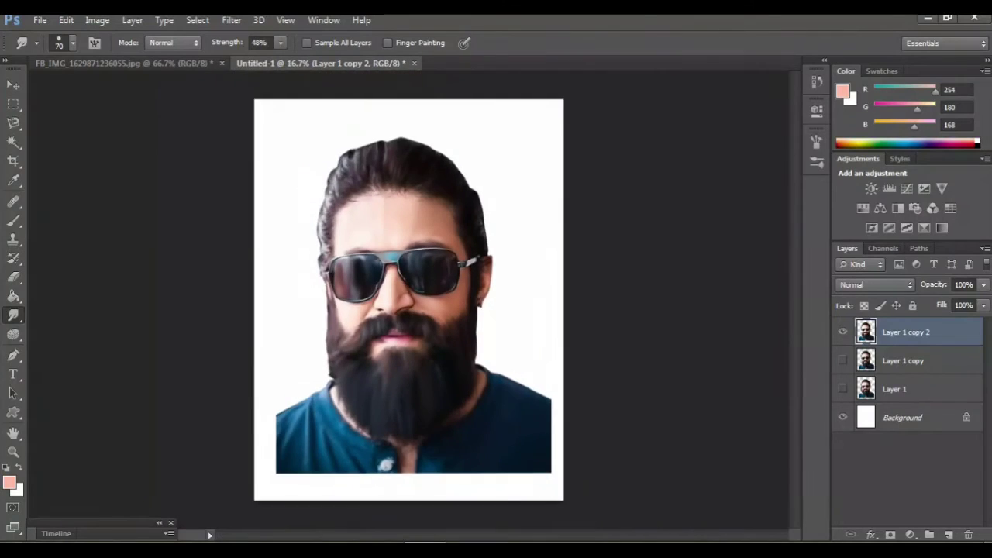
{"action": "key", "text": "ctrl+plus"}
{"action": "key", "text": "ctrl+plus"}
{"action": "key", "text": "ctrl+plus"}
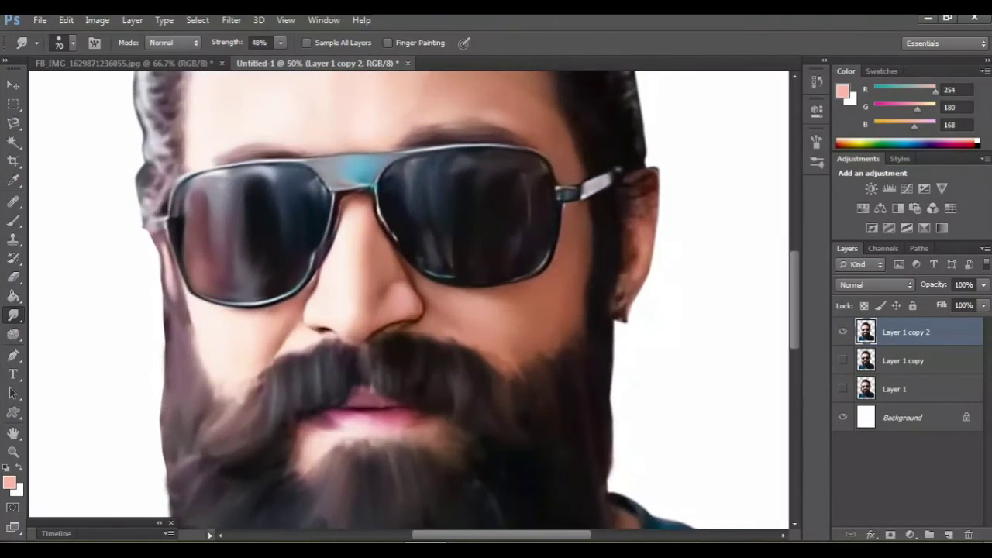
Smudge the front and central hair above the forehead into long, smooth strands with the brush at size 125 and strength at 63%
{"action": "left_click_drag", "start_coordinate": [388, 155], "coordinate": [425, 493]}
{"action": "key", "text": "ctrl+plus"}
{"action": "key", "text": "bracketright"}
{"action": "key", "text": "bracketright"}
{"action": "key", "text": "bracketright"}
{"action": "key", "text": "bracketright"}
{"action": "scroll", "coordinate": [408, 300], "scroll_direction": "up", "scroll_amount": 2}
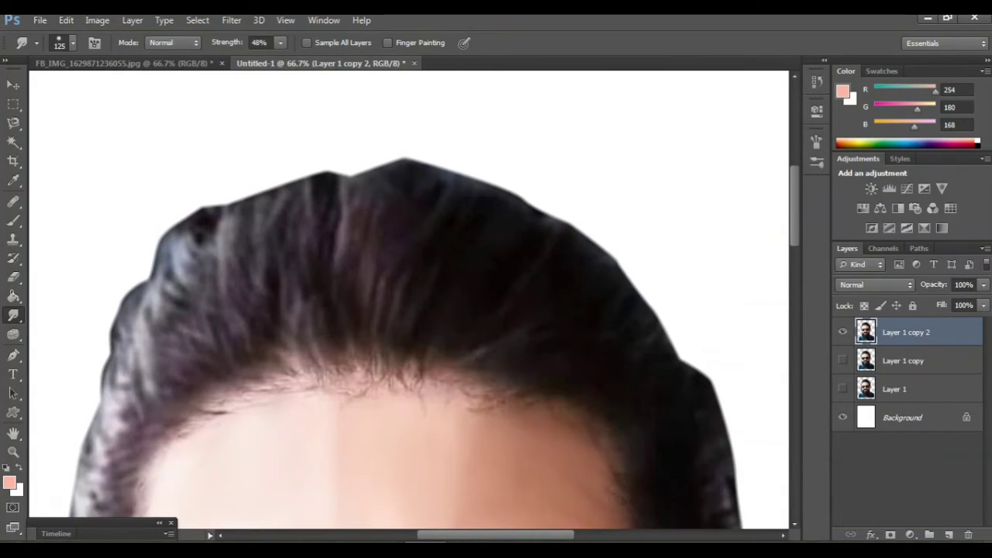
{"action": "left_click", "coordinate": [281, 43]}
{"action": "left_click_drag", "start_coordinate": [281, 58], "coordinate": [293, 59]}
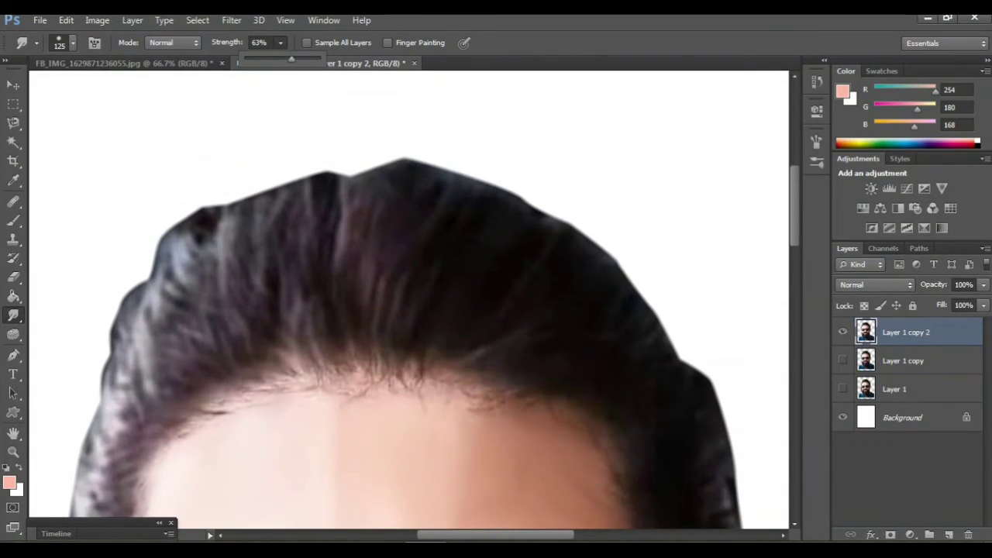
{"action": "scroll", "coordinate": [441, 233], "scroll_direction": "down", "scroll_amount": 2}
{"action": "left_click", "coordinate": [442, 190]}
{"action": "left_click_drag", "start_coordinate": [409, 252], "coordinate": [401, 345]}
{"action": "mouse_move", "coordinate": [397, 159]}
{"action": "left_mouse_down"}
{"action": "mouse_move", "coordinate": [377, 337]}
{"action": "mouse_move", "coordinate": [369, 175]}
{"action": "mouse_move", "coordinate": [353, 279]}
{"action": "mouse_move", "coordinate": [361, 358]}
{"action": "left_mouse_up"}
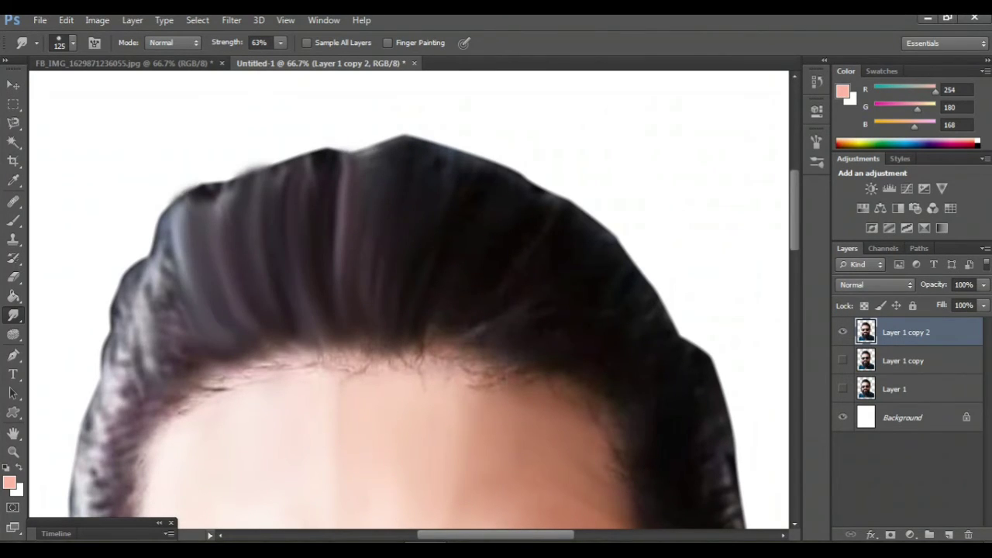
Smudge the dark hair on the right side of the head and the grey hair along the left edge, following the strands
{"action": "left_click_drag", "start_coordinate": [445, 304], "coordinate": [441, 339]}
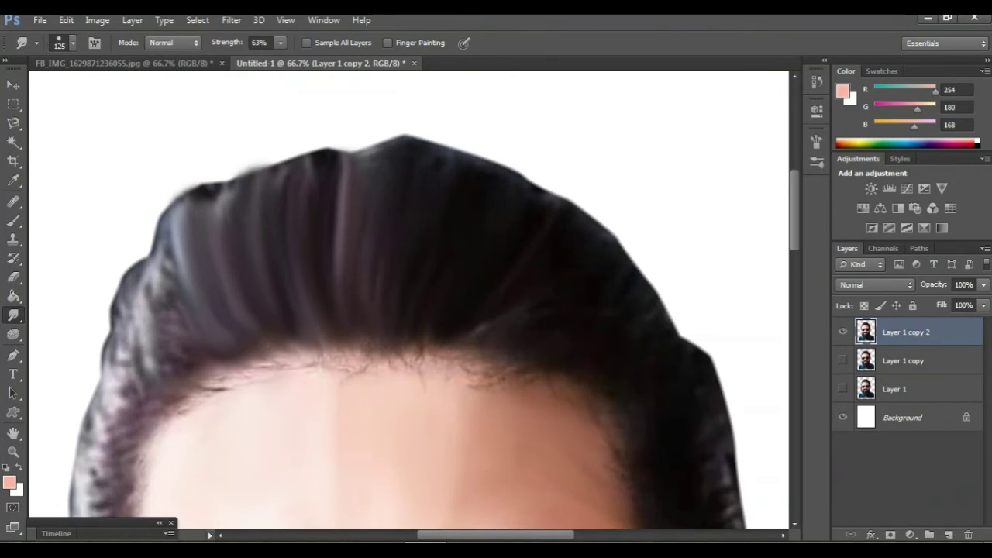
{"action": "mouse_move", "coordinate": [488, 287]}
{"action": "left_mouse_down"}
{"action": "mouse_move", "coordinate": [472, 334]}
{"action": "mouse_move", "coordinate": [508, 371]}
{"action": "left_mouse_up"}
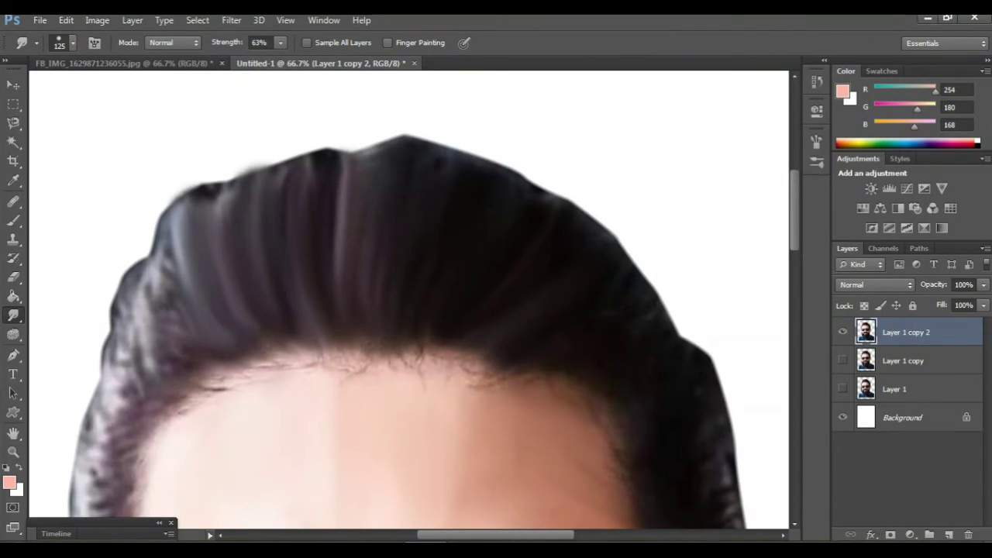
{"action": "left_click_drag", "start_coordinate": [559, 330], "coordinate": [546, 378]}
{"action": "left_click_drag", "start_coordinate": [603, 337], "coordinate": [583, 385]}
{"action": "left_click_drag", "start_coordinate": [170, 259], "coordinate": [152, 226]}
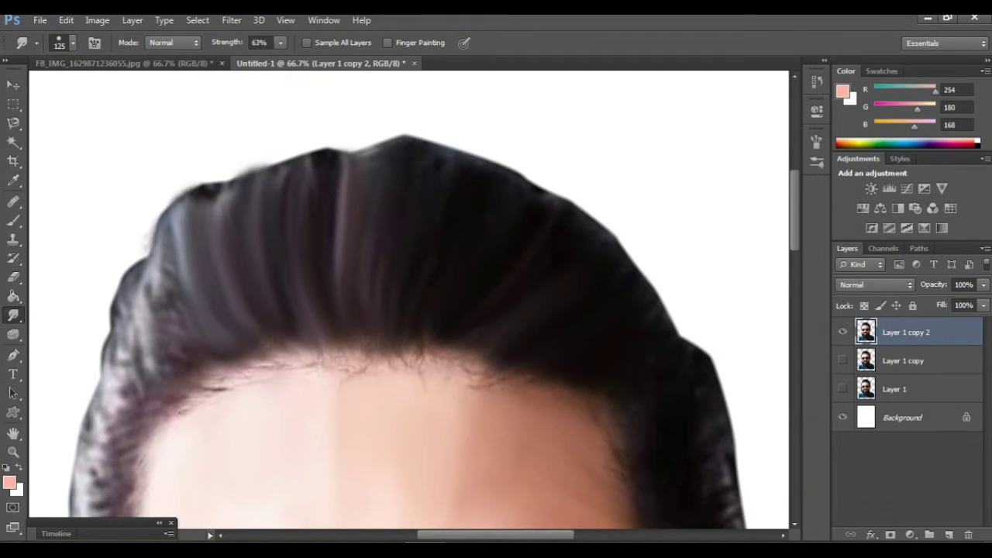
{"action": "mouse_move", "coordinate": [157, 265]}
{"action": "left_mouse_down"}
{"action": "mouse_move", "coordinate": [166, 298]}
{"action": "mouse_move", "coordinate": [218, 361]}
{"action": "mouse_move", "coordinate": [158, 282]}
{"action": "left_mouse_up"}
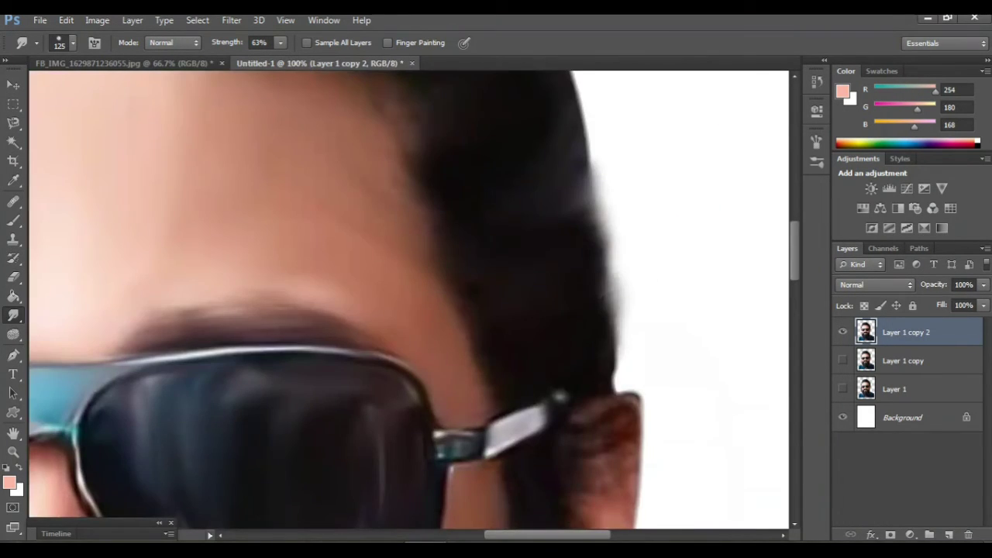
Review the smudged hair and compare it with the unsmudged Layer 1 copy by switching the visibility of the two layers
{"action": "key", "text": "ctrl+minus"}
{"action": "scroll", "coordinate": [410, 300], "scroll_direction": "left", "scroll_amount": 5}
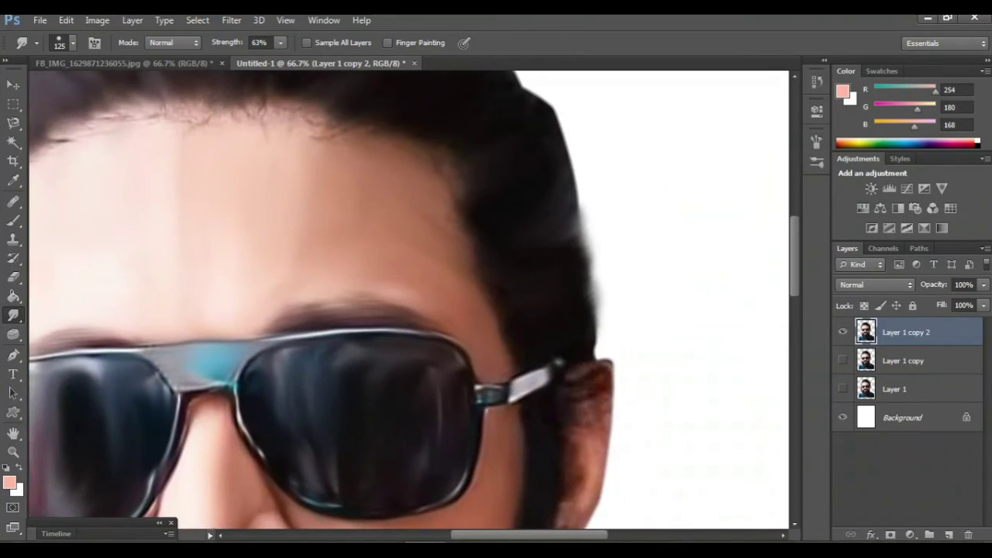
{"action": "scroll", "coordinate": [409, 300], "scroll_direction": "up", "scroll_amount": 3}
{"action": "scroll", "coordinate": [409, 299], "scroll_direction": "up", "scroll_amount": 2}
{"action": "scroll", "coordinate": [409, 299], "scroll_direction": "right", "scroll_amount": 2}
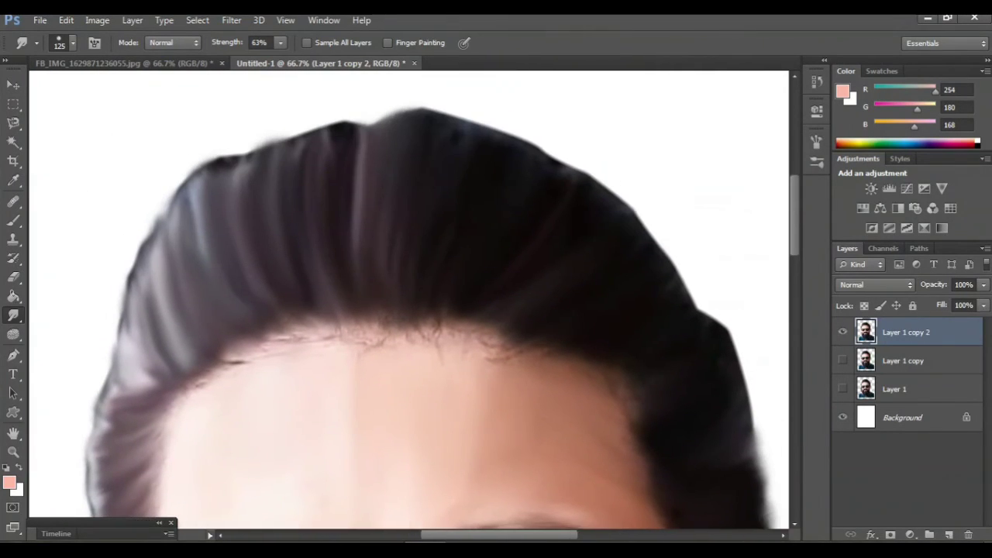
{"action": "left_click", "coordinate": [843, 360]}
{"action": "left_click", "coordinate": [842, 332]}
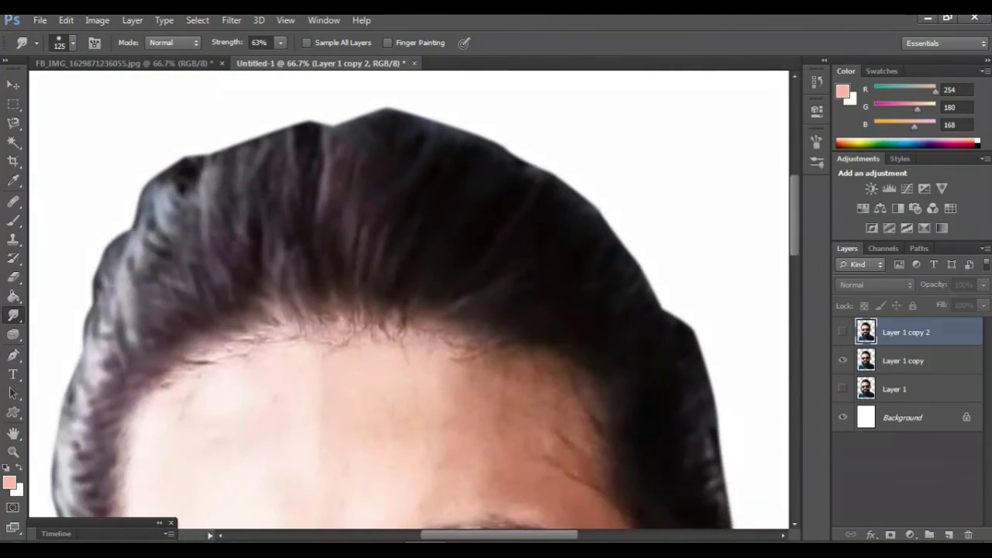
{"action": "left_click", "coordinate": [842, 332]}
{"action": "left_click", "coordinate": [843, 360]}
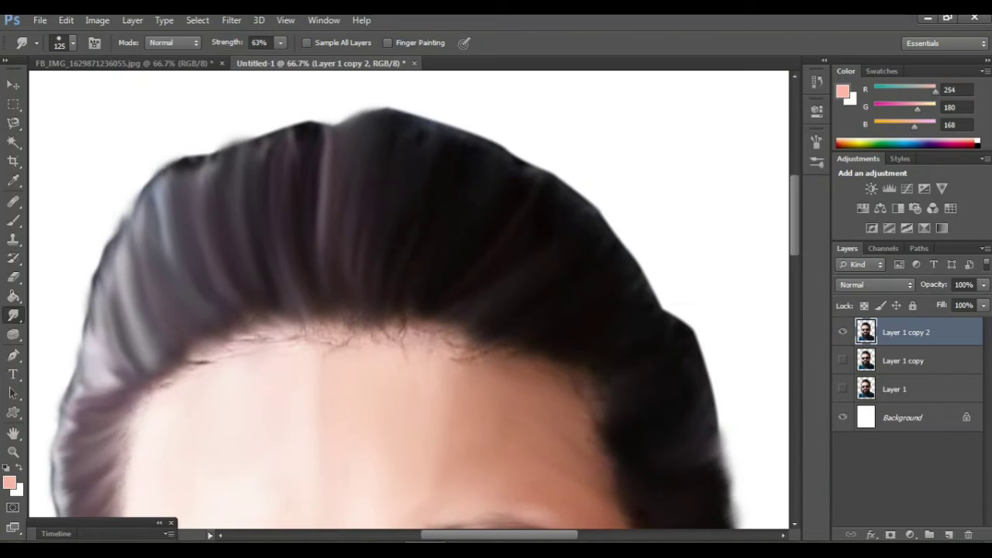
Smudge the stray hairs along the hairline to blend them softly into the forehead
{"action": "mouse_move", "coordinate": [432, 307]}
{"action": "left_mouse_down"}
{"action": "mouse_move", "coordinate": [432, 329]}
{"action": "mouse_move", "coordinate": [377, 327]}
{"action": "left_mouse_up"}
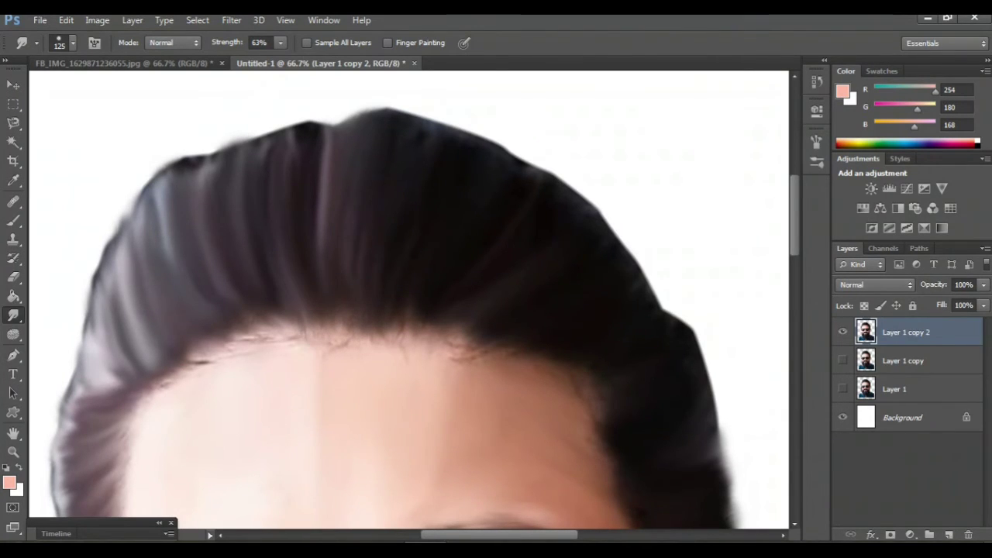
{"action": "mouse_move", "coordinate": [289, 319]}
{"action": "left_mouse_down"}
{"action": "mouse_move", "coordinate": [289, 333]}
{"action": "mouse_move", "coordinate": [268, 338]}
{"action": "left_mouse_up"}
{"action": "mouse_move", "coordinate": [208, 338]}
{"action": "left_mouse_down"}
{"action": "mouse_move", "coordinate": [209, 370]}
{"action": "mouse_move", "coordinate": [159, 392]}
{"action": "left_mouse_up"}
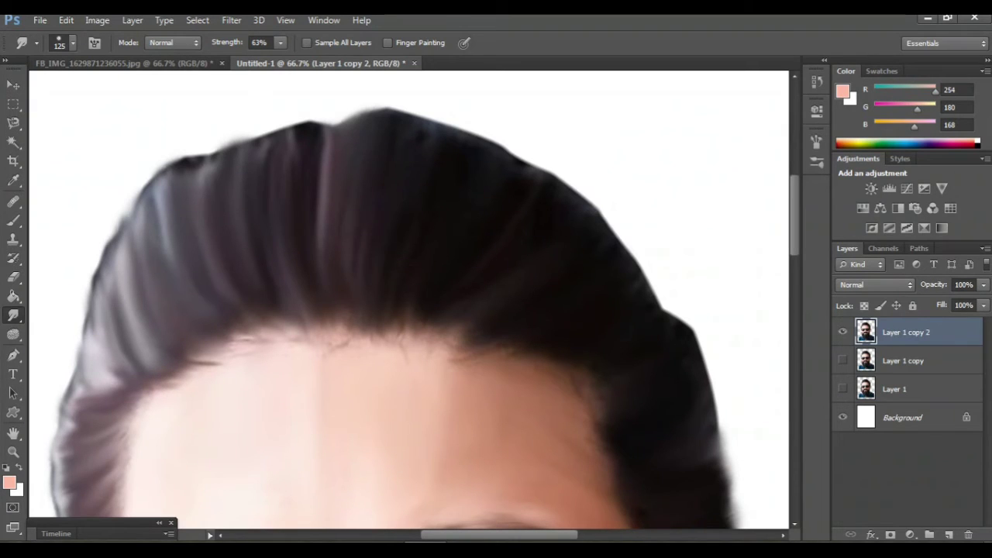
{"action": "scroll", "coordinate": [409, 301], "scroll_direction": "down", "scroll_amount": 5}
{"action": "left_click_drag", "start_coordinate": [341, 234], "coordinate": [336, 256]}
{"action": "scroll", "coordinate": [410, 301], "scroll_direction": "down", "scroll_amount": 5}
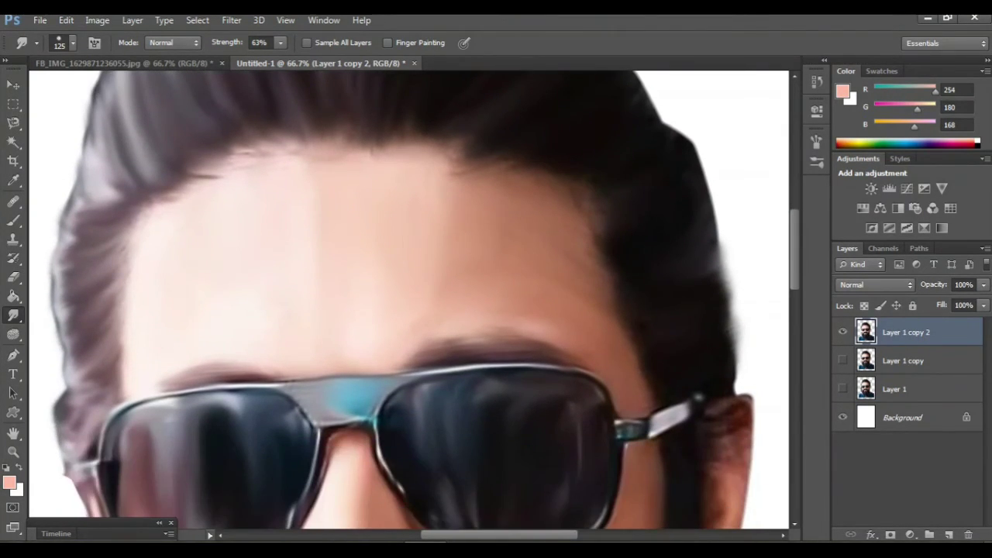
Smudge the neck skin along the left collar and in the shirt opening, and draw the beard tip down over it
{"action": "scroll", "coordinate": [409, 301], "scroll_direction": "down", "scroll_amount": 15}
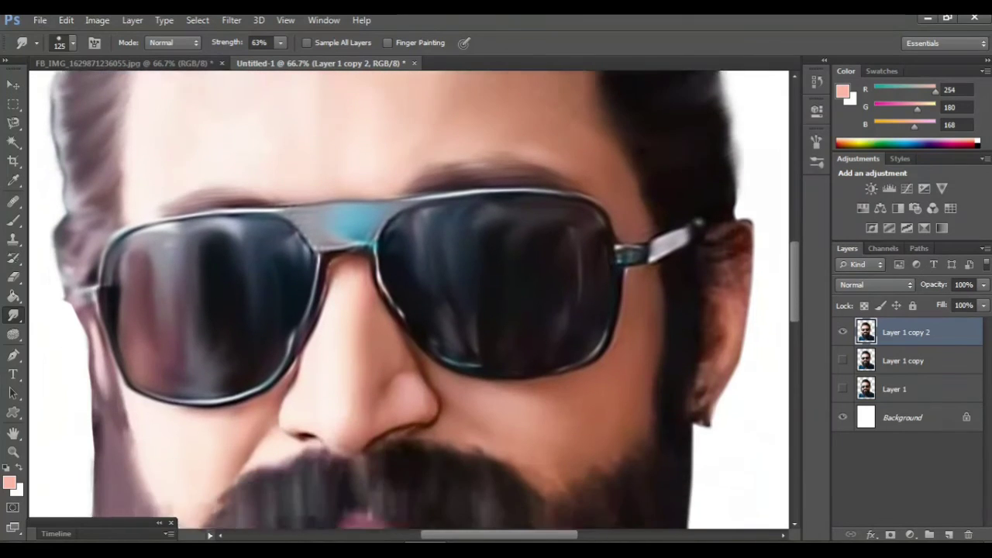
{"action": "scroll", "coordinate": [409, 301], "scroll_direction": "down", "scroll_amount": 20}
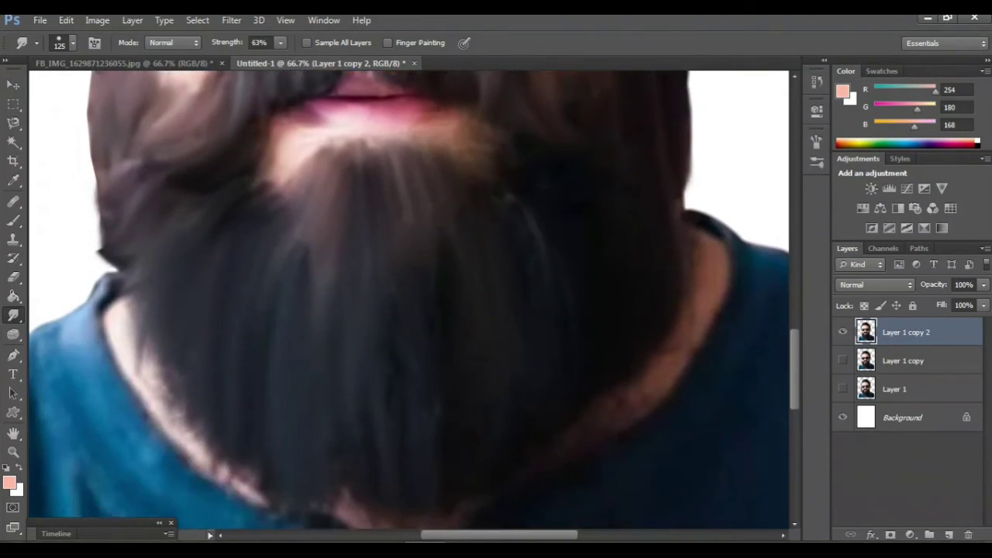
{"action": "scroll", "coordinate": [410, 301], "scroll_direction": "down", "scroll_amount": 3}
{"action": "scroll", "coordinate": [409, 300], "scroll_direction": "left", "scroll_amount": 8}
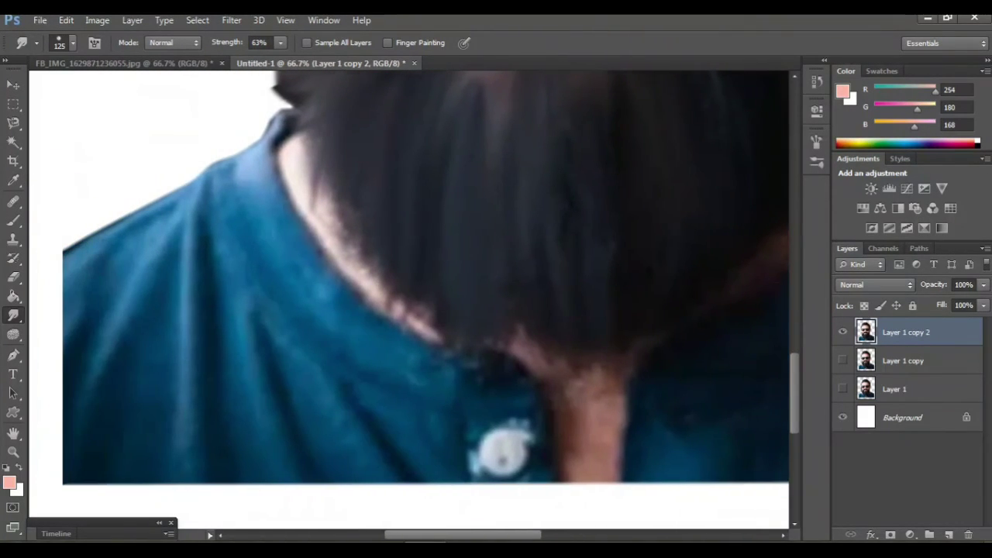
{"action": "mouse_move", "coordinate": [284, 146]}
{"action": "left_mouse_down"}
{"action": "mouse_move", "coordinate": [287, 185]}
{"action": "mouse_move", "coordinate": [306, 219]}
{"action": "mouse_move", "coordinate": [372, 301]}
{"action": "mouse_move", "coordinate": [407, 319]}
{"action": "left_mouse_up"}
{"action": "mouse_move", "coordinate": [597, 407]}
{"action": "left_mouse_down"}
{"action": "mouse_move", "coordinate": [588, 463]}
{"action": "mouse_move", "coordinate": [608, 448]}
{"action": "left_mouse_up"}
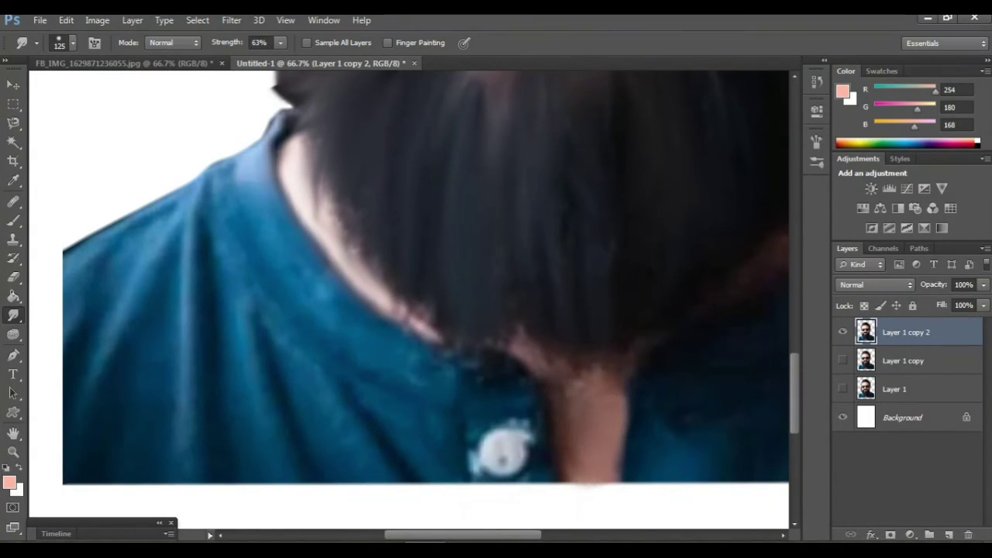
{"action": "left_click_drag", "start_coordinate": [561, 337], "coordinate": [572, 375]}
{"action": "left_click_drag", "start_coordinate": [518, 318], "coordinate": [530, 358]}
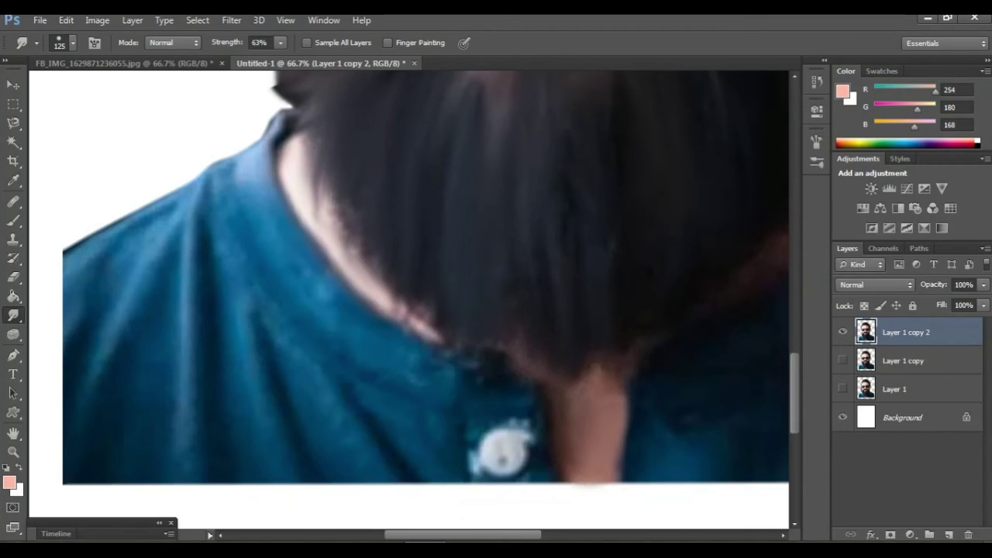
Smudge the collar and folds on the left side of the blue shirt, and compare the result with Layer 1 copy
{"action": "mouse_move", "coordinate": [263, 200]}
{"action": "left_mouse_down"}
{"action": "mouse_move", "coordinate": [280, 250]}
{"action": "mouse_move", "coordinate": [253, 149]}
{"action": "left_mouse_up"}
{"action": "left_click_drag", "start_coordinate": [291, 269], "coordinate": [345, 326]}
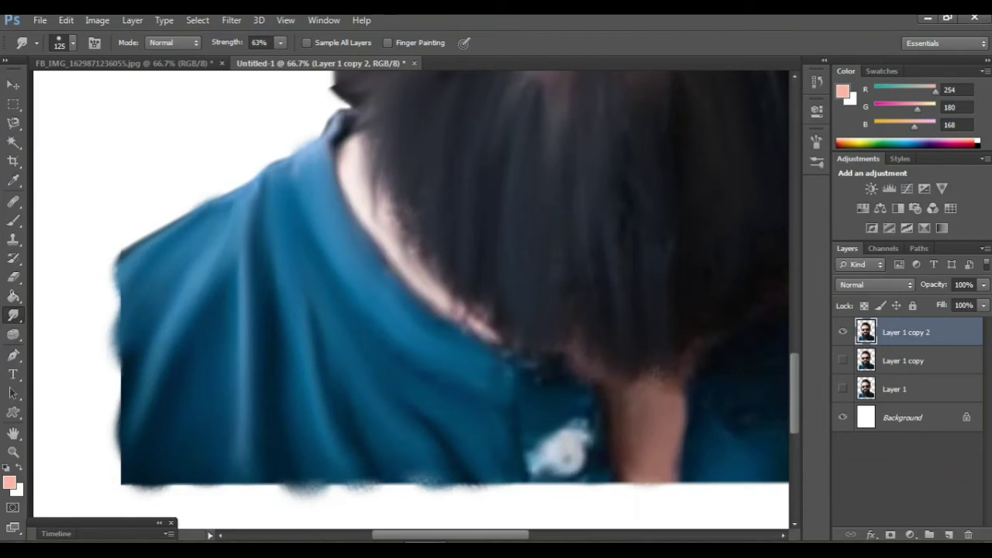
{"action": "left_click", "coordinate": [843, 332]}
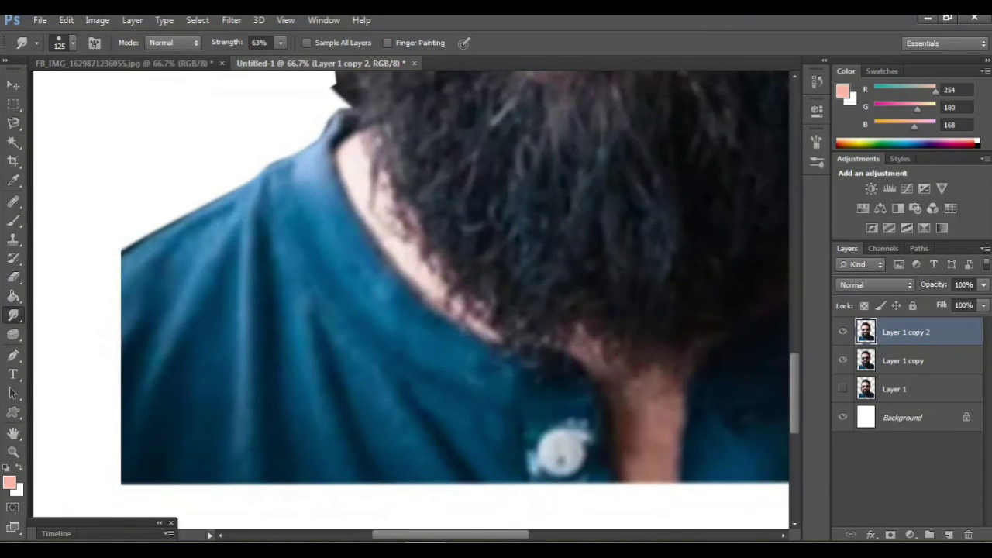
Smudge the neck skin and the dark right side of the shirt smooth, enlarging the brush to 175
{"action": "mouse_move", "coordinate": [450, 535]}
{"action": "left_mouse_down"}
{"action": "mouse_move", "coordinate": [526, 535]}
{"action": "mouse_move", "coordinate": [517, 535]}
{"action": "left_mouse_up"}
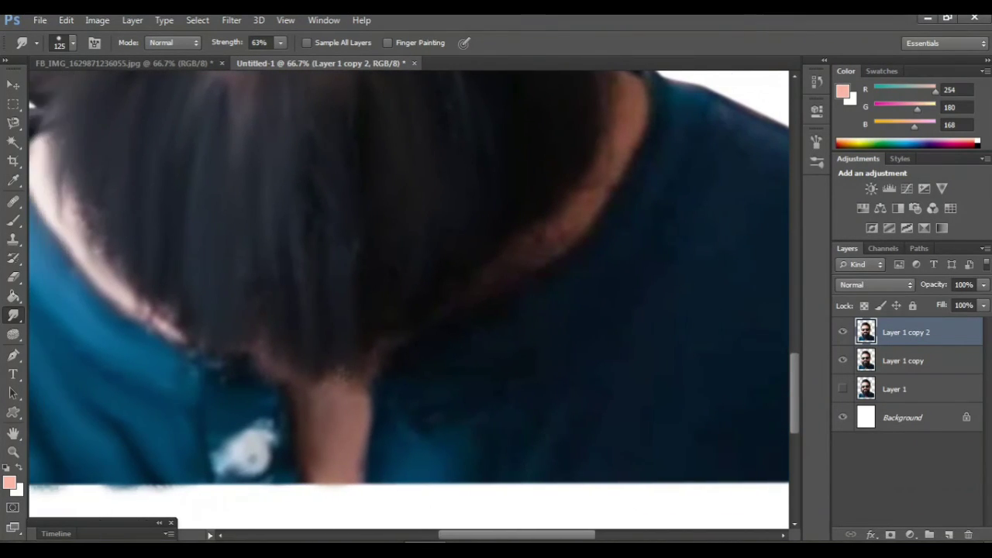
{"action": "scroll", "coordinate": [410, 300], "scroll_direction": "right", "scroll_amount": 2}
{"action": "scroll", "coordinate": [410, 300], "scroll_direction": "up", "scroll_amount": 1}
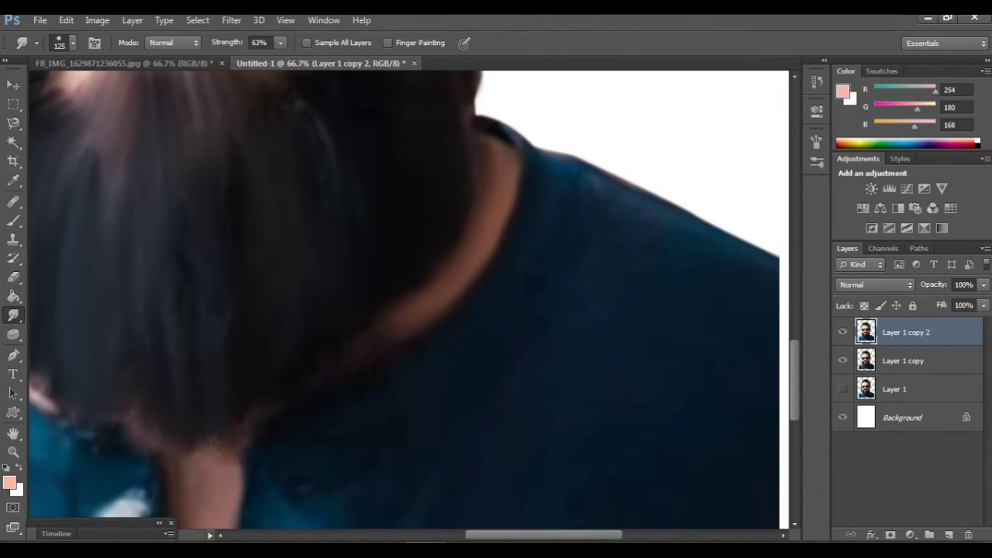
{"action": "scroll", "coordinate": [409, 300], "scroll_direction": "right", "scroll_amount": 2}
{"action": "scroll", "coordinate": [409, 300], "scroll_direction": "down", "scroll_amount": 1}
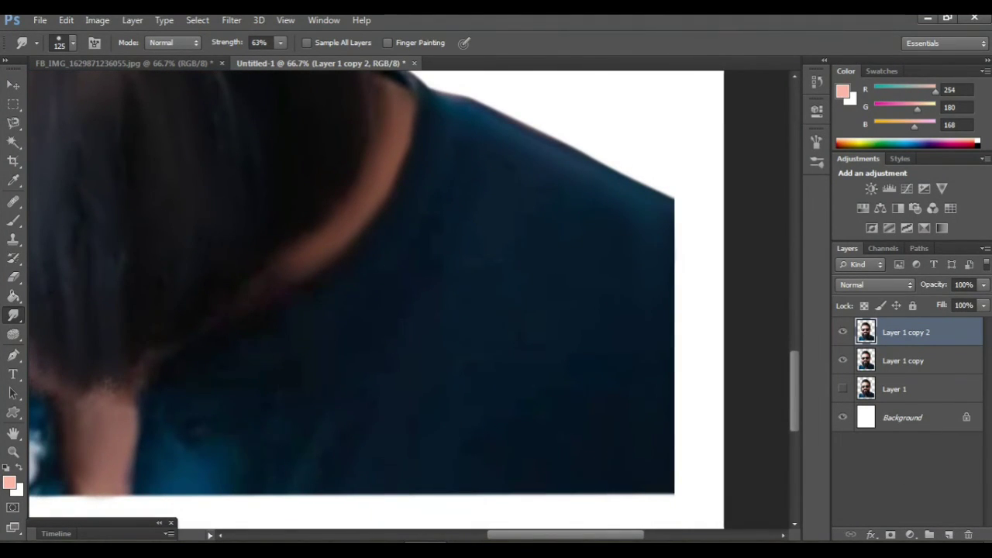
{"action": "left_click_drag", "start_coordinate": [192, 422], "coordinate": [177, 469]}
{"action": "left_click_drag", "start_coordinate": [159, 411], "coordinate": [149, 487]}
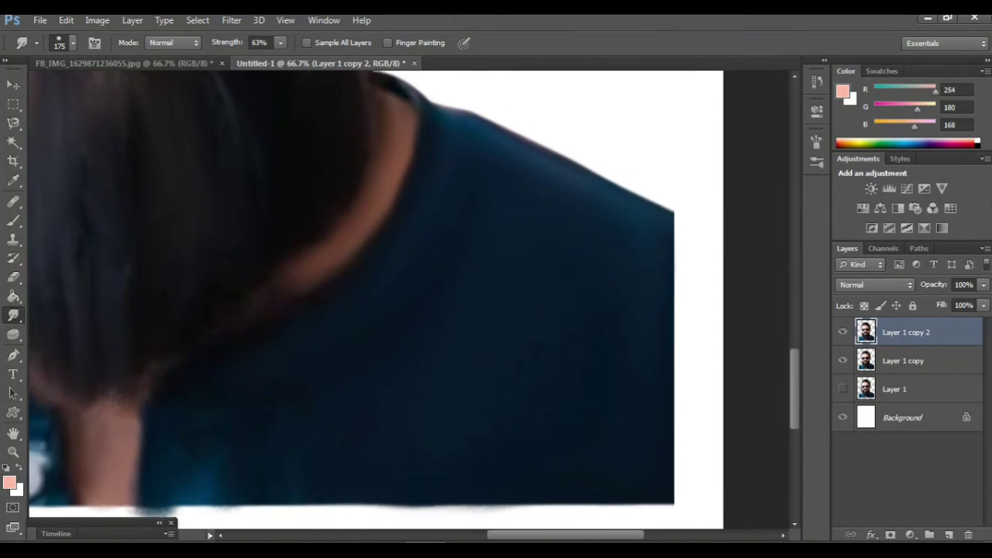
Duplicate the smudged Layer 1 copy 2 and add a new empty layer directly beneath the duplicate
{"action": "key", "text": "ctrl+minus"}
{"action": "key", "text": "ctrl+minus"}
{"action": "key", "text": "ctrl+minus"}
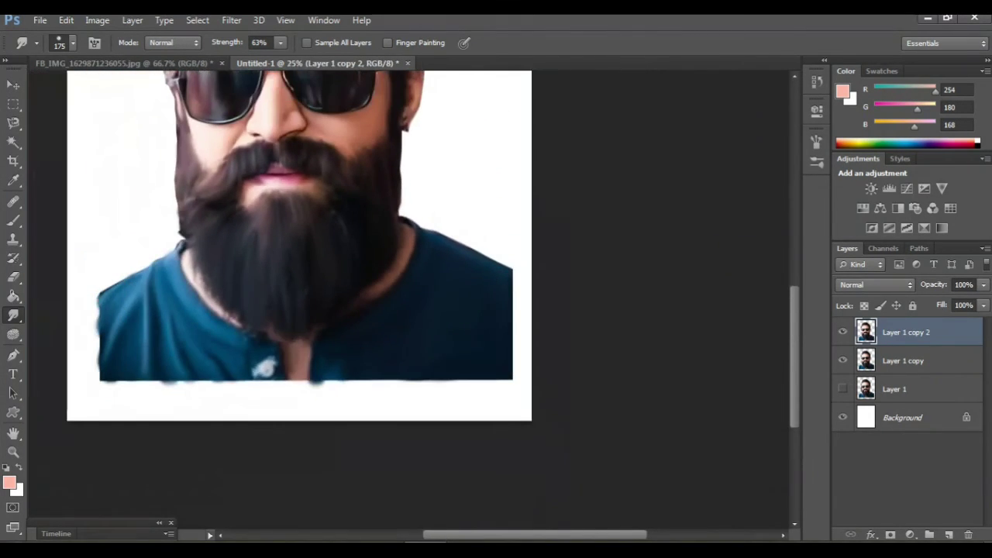
{"action": "scroll", "coordinate": [299, 272], "scroll_direction": "up", "scroll_amount": 6}
{"action": "scroll", "coordinate": [299, 272], "scroll_direction": "left", "scroll_amount": 2}
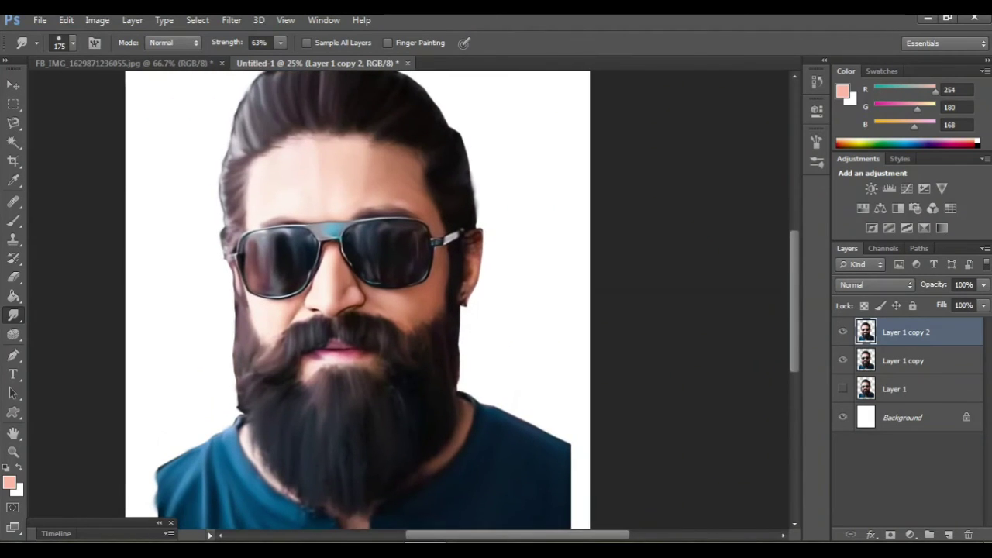
{"action": "key", "text": "ctrl+minus"}
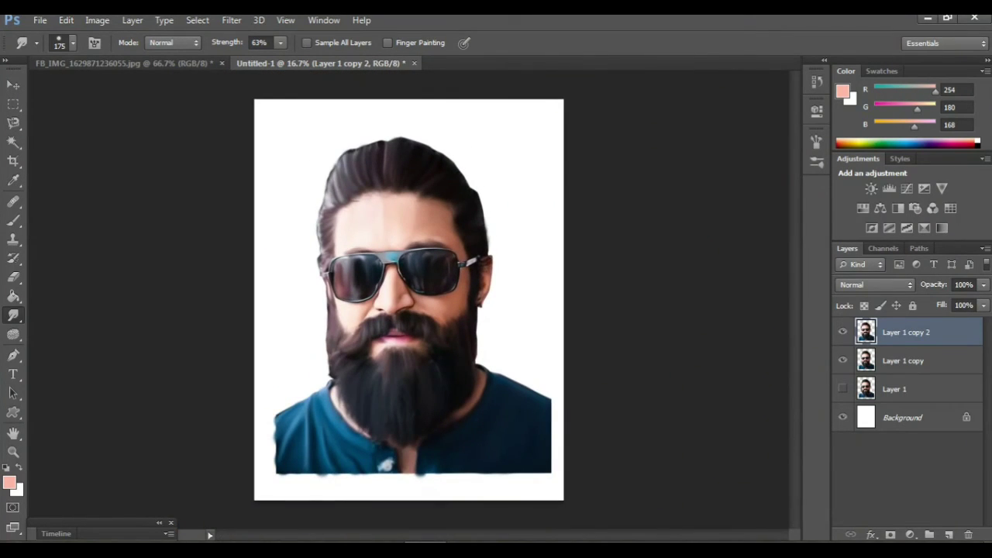
{"action": "key", "text": "ctrl+j"}
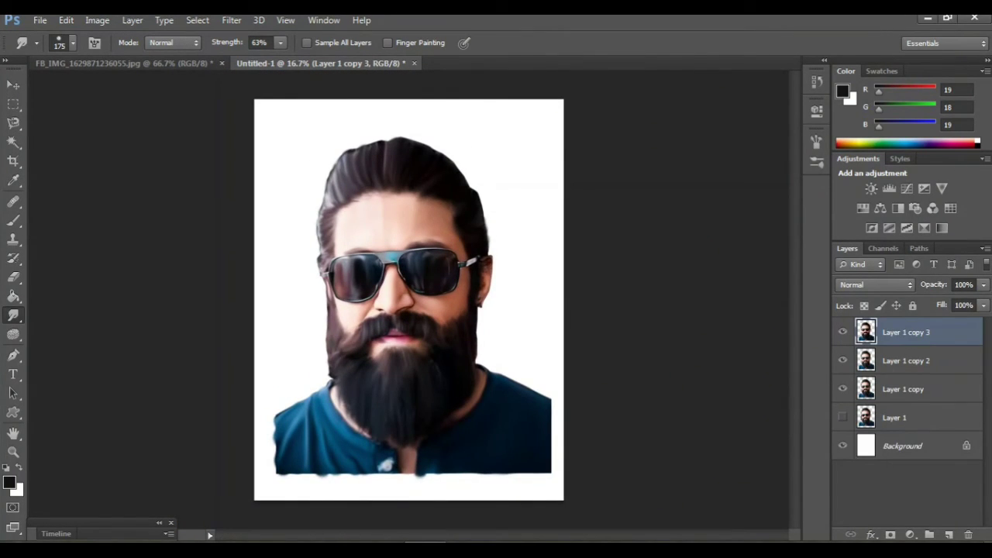
{"action": "left_click", "coordinate": [949, 534]}
{"action": "left_click_drag", "start_coordinate": [899, 333], "coordinate": [899, 376]}
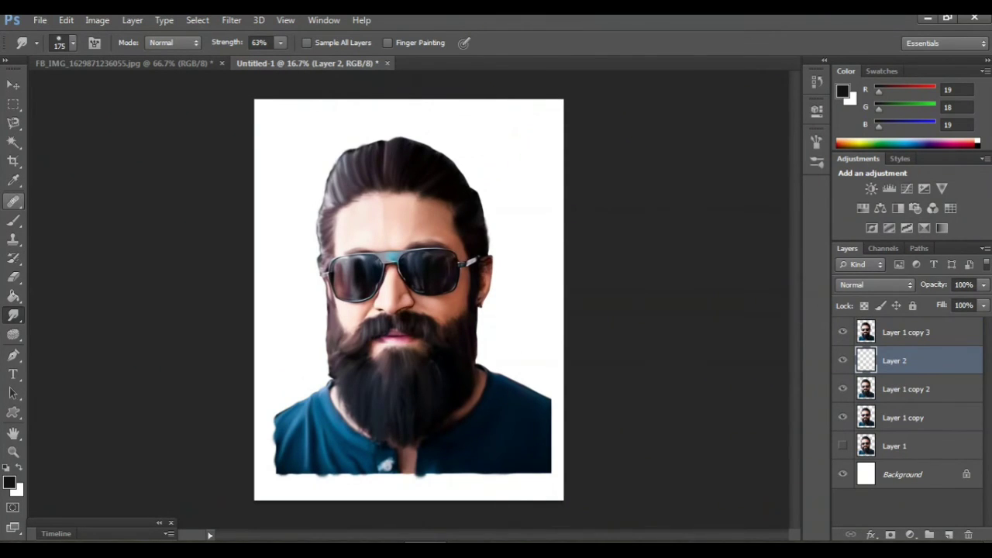
Choose the textured 300 px brush, sample the blue of the shirt and dab it beside the hair and ear on Layer 2
{"action": "key", "text": "b"}
{"action": "left_click", "coordinate": [72, 43]}
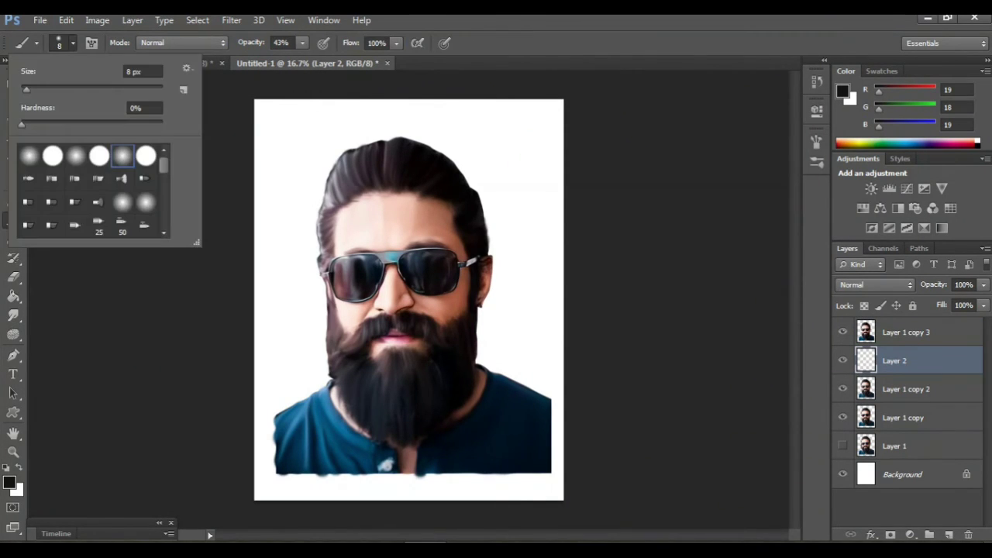
{"action": "scroll", "coordinate": [93, 190], "scroll_direction": "down", "scroll_amount": 3}
{"action": "scroll", "coordinate": [93, 190], "scroll_direction": "down", "scroll_amount": 3}
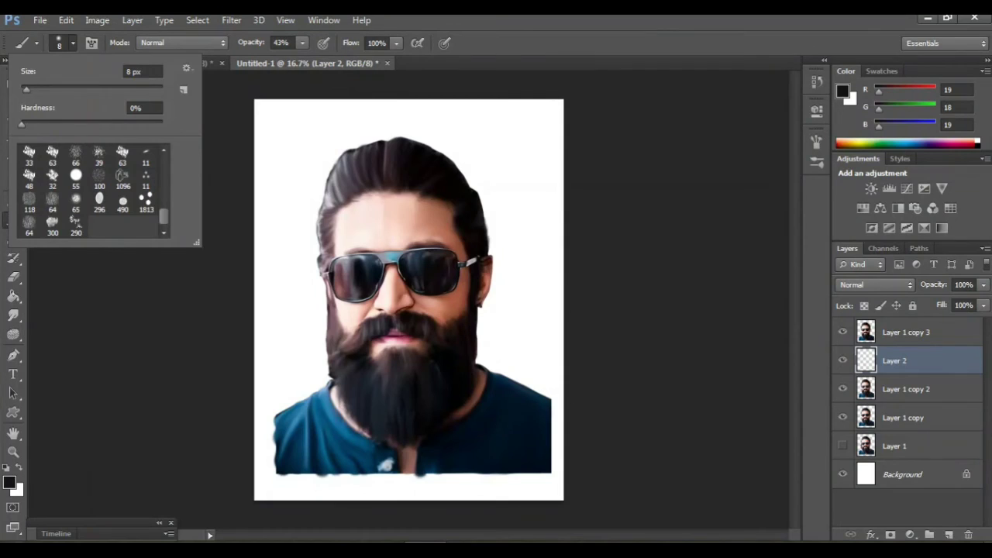
{"action": "double_click", "coordinate": [52, 222]}
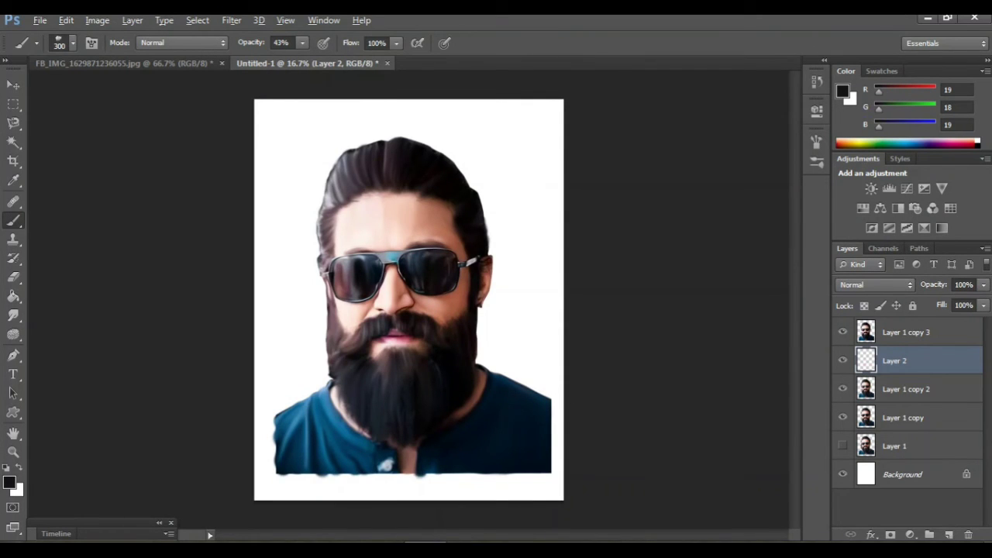
{"action": "left_click", "coordinate": [310, 422], "text": "alt"}
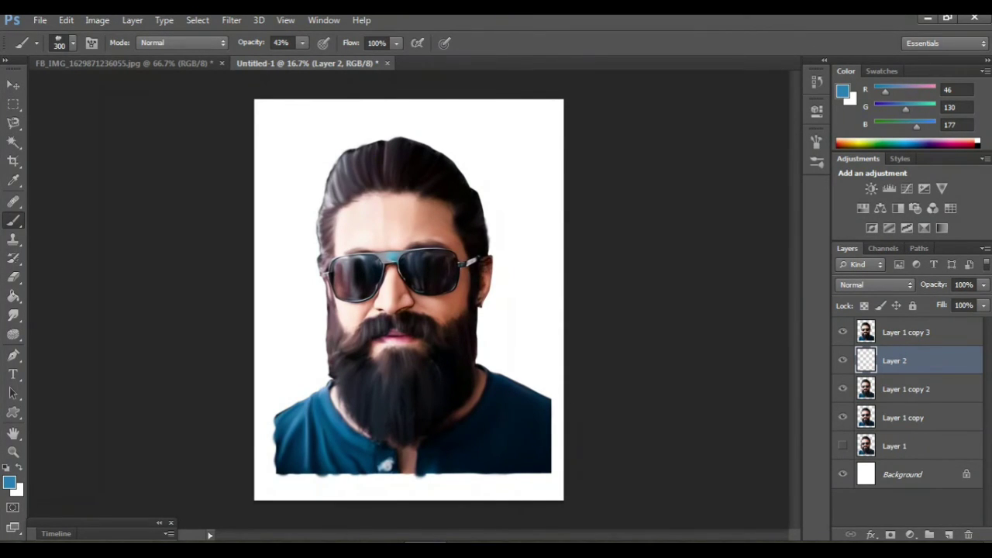
{"action": "left_click_drag", "start_coordinate": [507, 214], "coordinate": [493, 207]}
{"action": "left_click", "coordinate": [490, 228]}
{"action": "left_click", "coordinate": [492, 267]}
Enlarge the brush to 900 and dab blue clouds around the top and both sides of the head
{"action": "key", "text": "bracketright"}
{"action": "key", "text": "bracketright"}
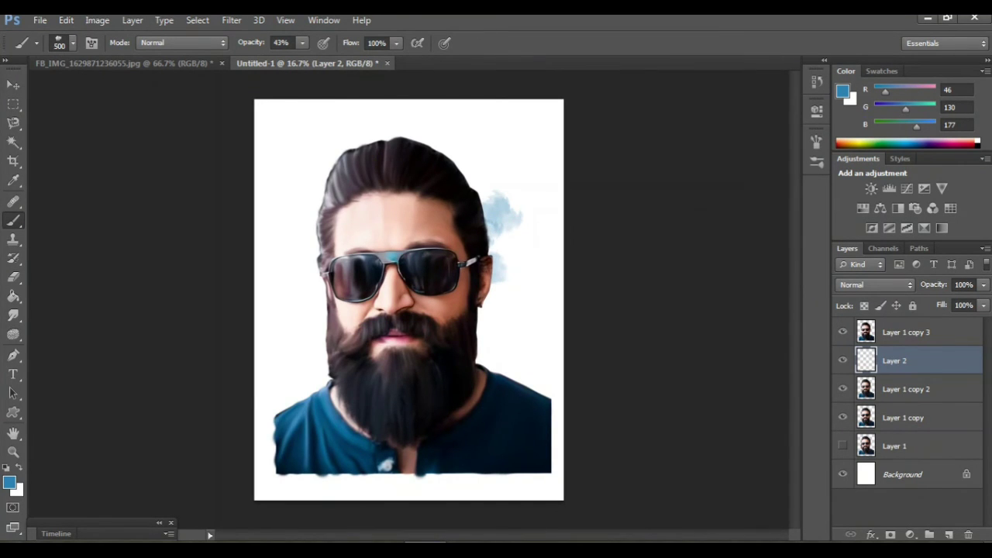
{"action": "left_click", "coordinate": [477, 250]}
{"action": "left_click", "coordinate": [479, 242]}
{"action": "left_click", "coordinate": [468, 216]}
{"action": "left_click", "coordinate": [444, 200]}
{"action": "left_click", "coordinate": [394, 148]}
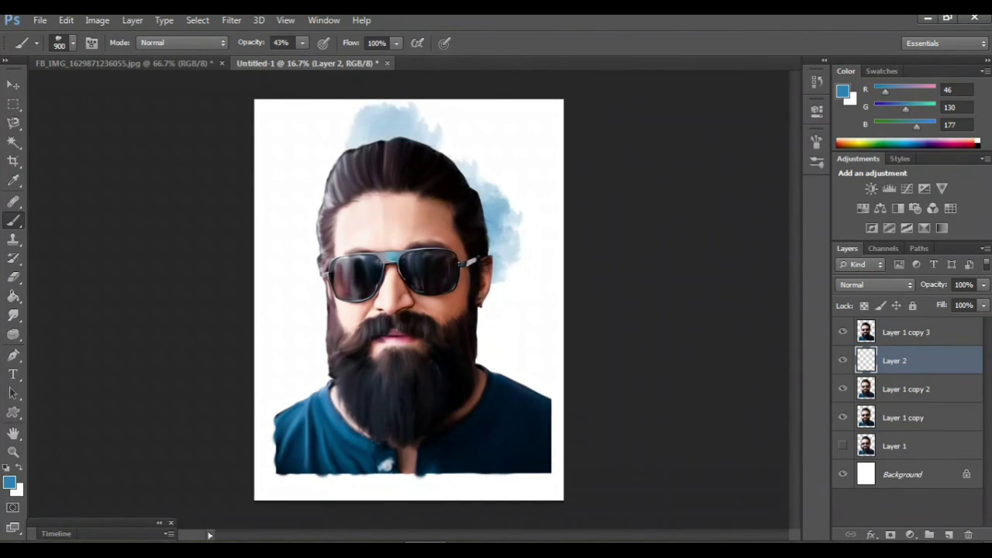
{"action": "left_click", "coordinate": [388, 155]}
{"action": "left_click", "coordinate": [365, 171]}
{"action": "left_click", "coordinate": [307, 248]}
{"action": "left_click", "coordinate": [309, 284]}
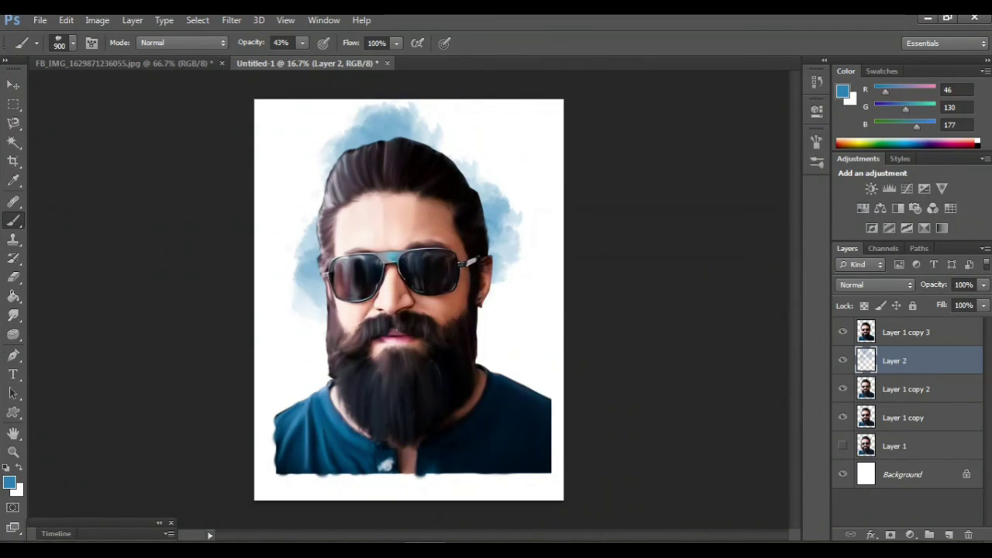
Extend the blue clouds from the ear down the right side of the background to the shoulder
{"action": "left_click", "coordinate": [511, 280]}
{"action": "left_click", "coordinate": [493, 297]}
{"action": "left_click", "coordinate": [493, 322]}
{"action": "left_click", "coordinate": [496, 340]}
{"action": "left_click", "coordinate": [518, 359]}
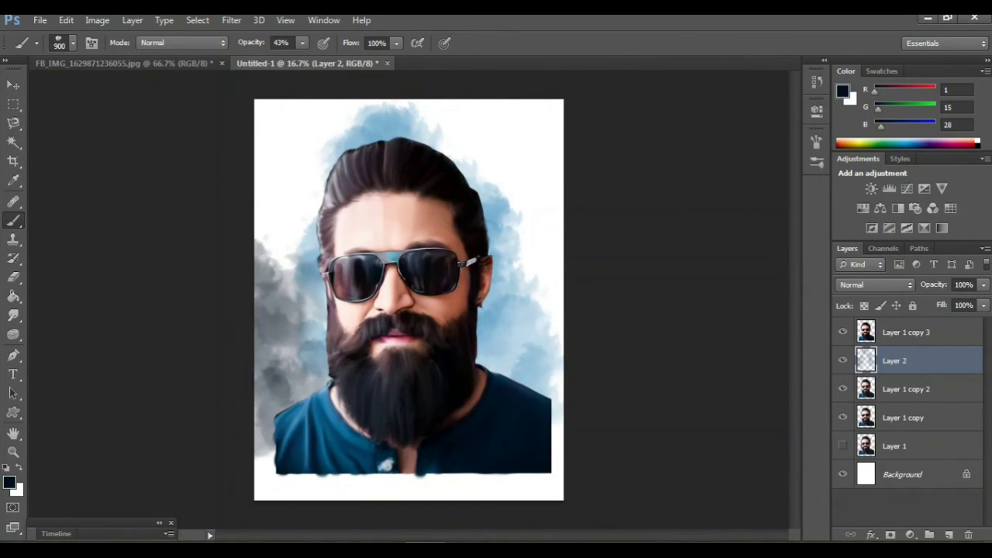
Dab dark navy clouds over the upper left background and along the top edge of the canvas
{"action": "left_click", "coordinate": [263, 239]}
{"action": "left_click", "coordinate": [290, 214]}
{"action": "left_click", "coordinate": [296, 176]}
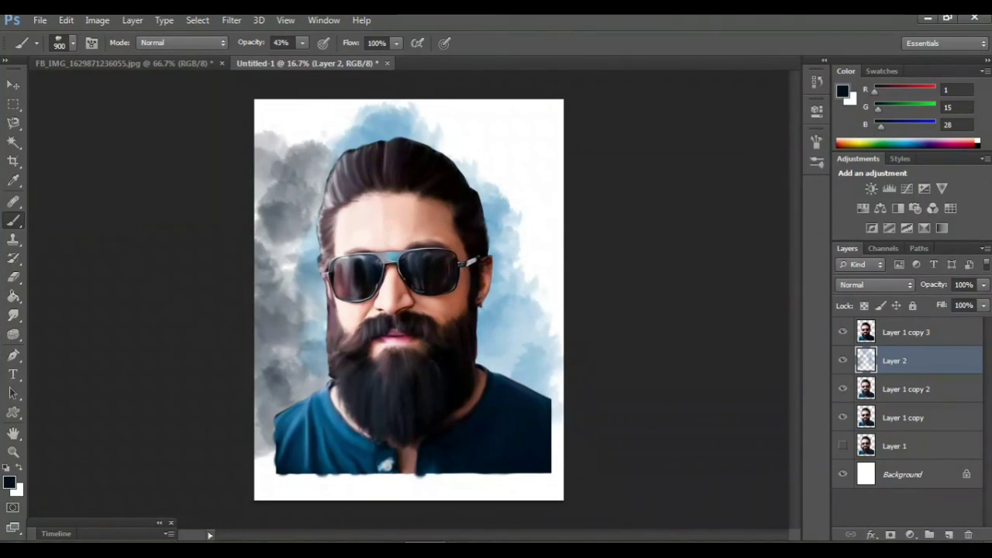
{"action": "left_click", "coordinate": [275, 145]}
{"action": "left_click", "coordinate": [286, 128]}
{"action": "left_click", "coordinate": [406, 104]}
{"action": "left_click", "coordinate": [430, 112]}
{"action": "left_click", "coordinate": [482, 109]}
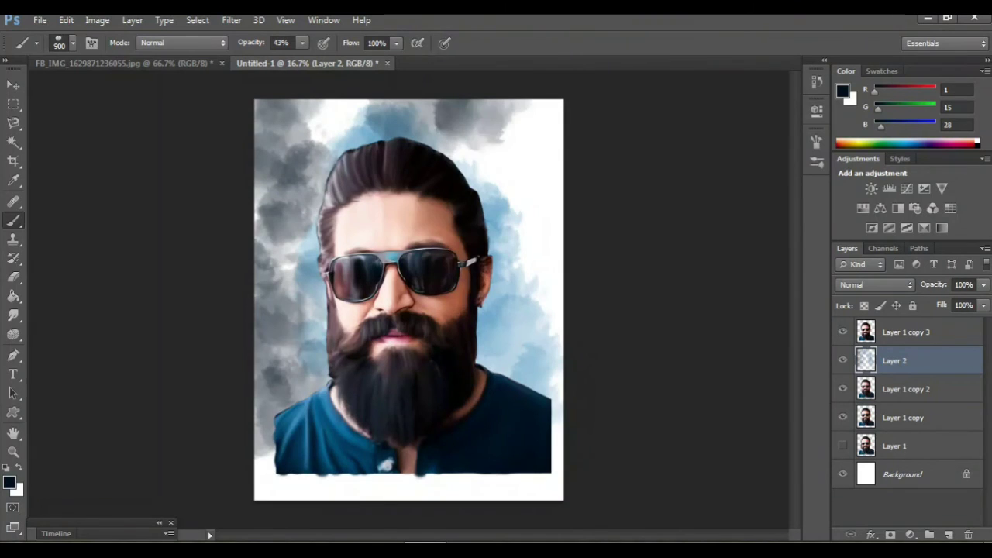
Continue the dark clouds down the right side of the background, from the upper corner to beside the beard
{"action": "left_click", "coordinate": [513, 149]}
{"action": "left_click", "coordinate": [525, 135]}
{"action": "left_click", "coordinate": [529, 168]}
{"action": "left_click", "coordinate": [542, 175]}
{"action": "left_click", "coordinate": [539, 225]}
{"action": "left_click", "coordinate": [534, 268]}
{"action": "left_click", "coordinate": [525, 307]}
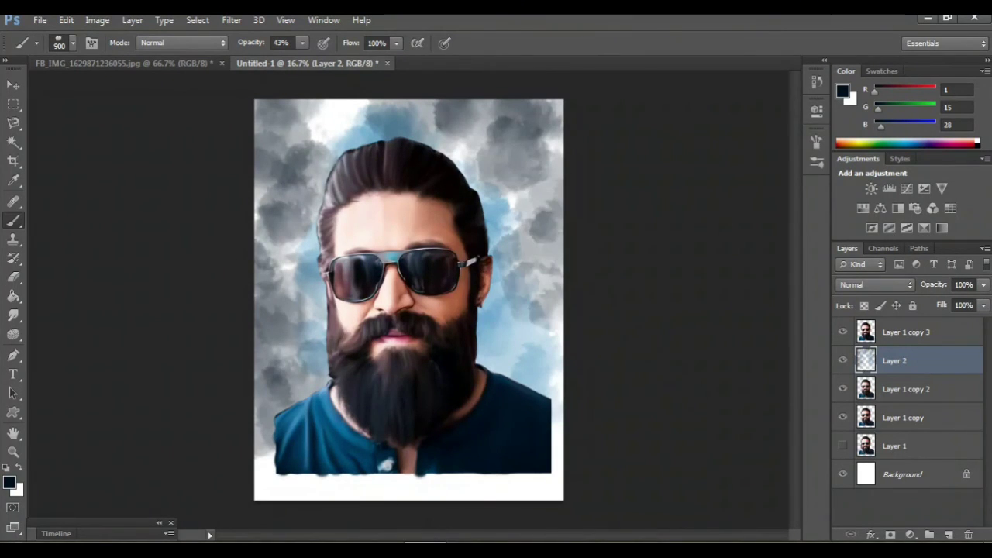
Fill the white gap above the hair at the upper left and the strip below the shirt with dark clouds
{"action": "left_click", "coordinate": [333, 126]}
{"action": "left_click", "coordinate": [549, 469]}
{"action": "left_click", "coordinate": [526, 469]}
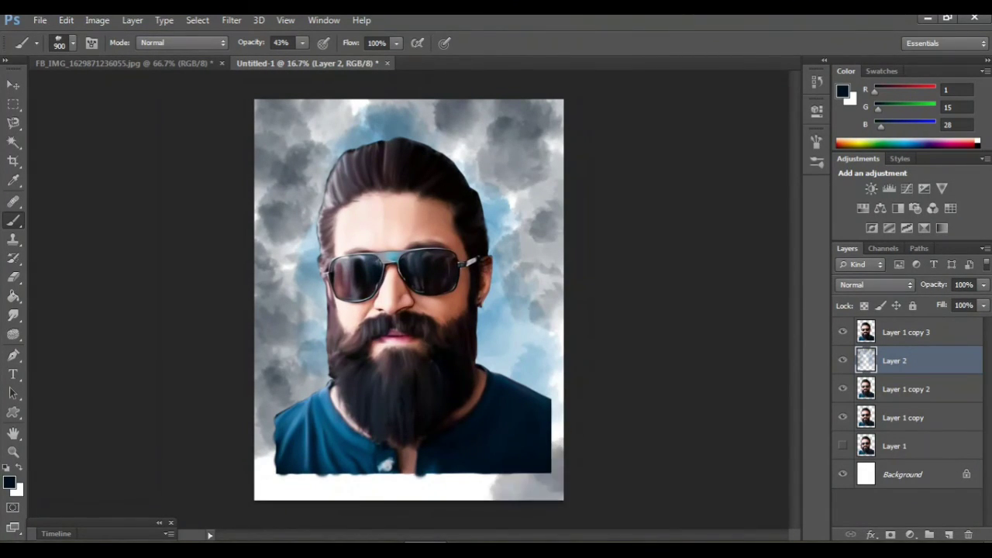
{"action": "left_click", "coordinate": [523, 473]}
{"action": "left_click", "coordinate": [460, 487]}
{"action": "left_click", "coordinate": [391, 490]}
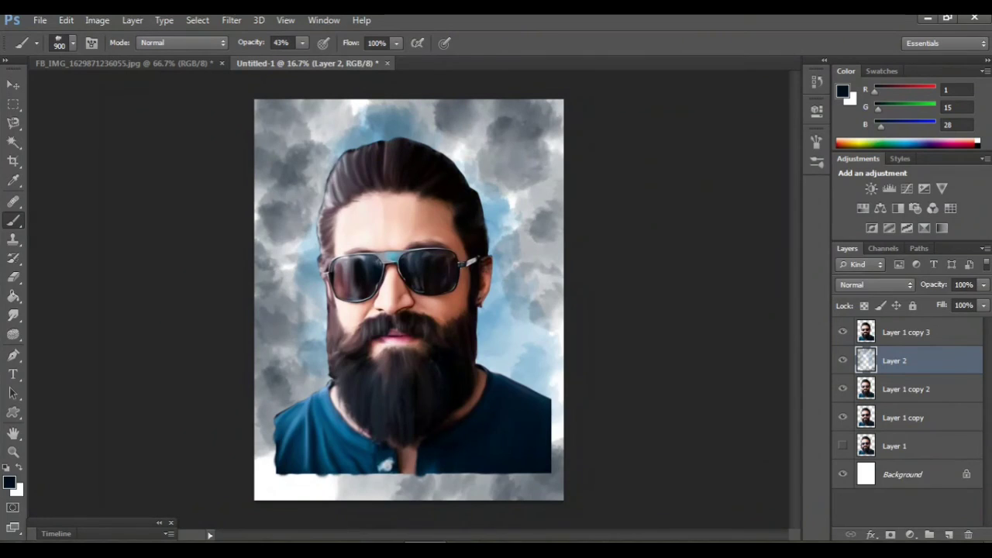
Sample light blue from the background and paint it into the lower left corner and beside the right of the hair
{"action": "left_click", "coordinate": [505, 319], "text": "alt"}
{"action": "left_click_drag", "start_coordinate": [327, 490], "coordinate": [266, 477]}
{"action": "left_click", "coordinate": [492, 327], "text": "alt"}
{"action": "left_click_drag", "start_coordinate": [501, 215], "coordinate": [504, 180]}
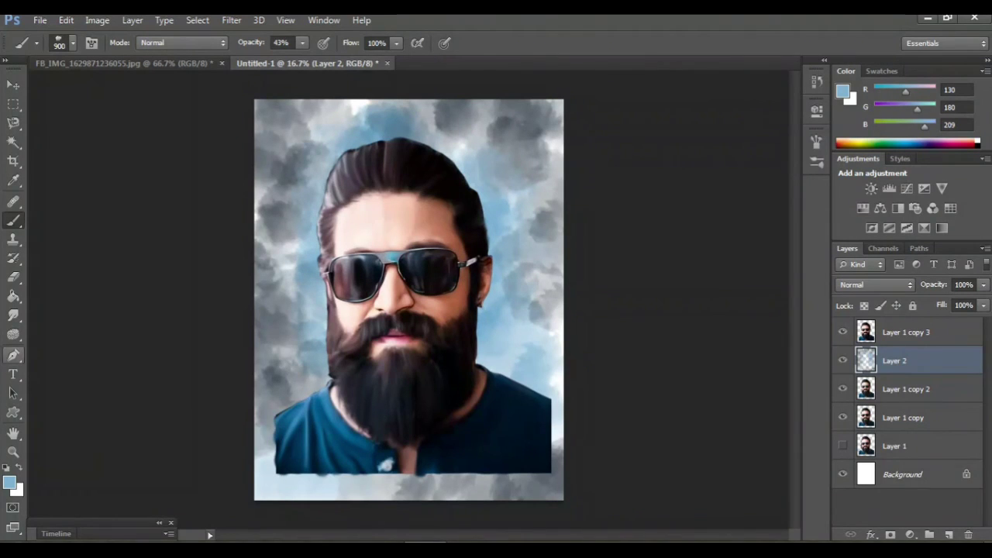
Smudge the clouds in the upper left background with a 300 px Smudge brush
{"action": "left_click", "coordinate": [13, 315]}
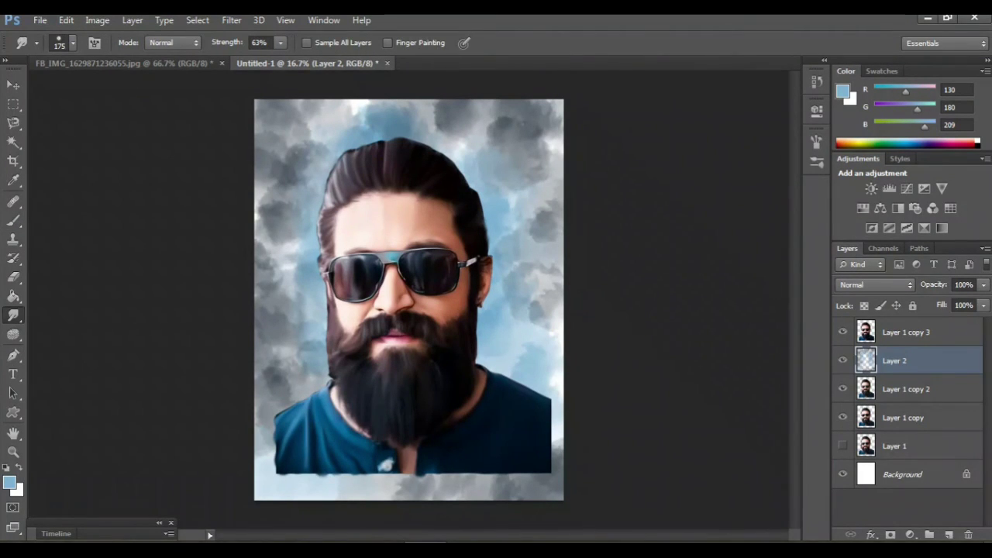
{"action": "scroll", "coordinate": [408, 195], "scroll_direction": "up", "scroll_amount": 2}
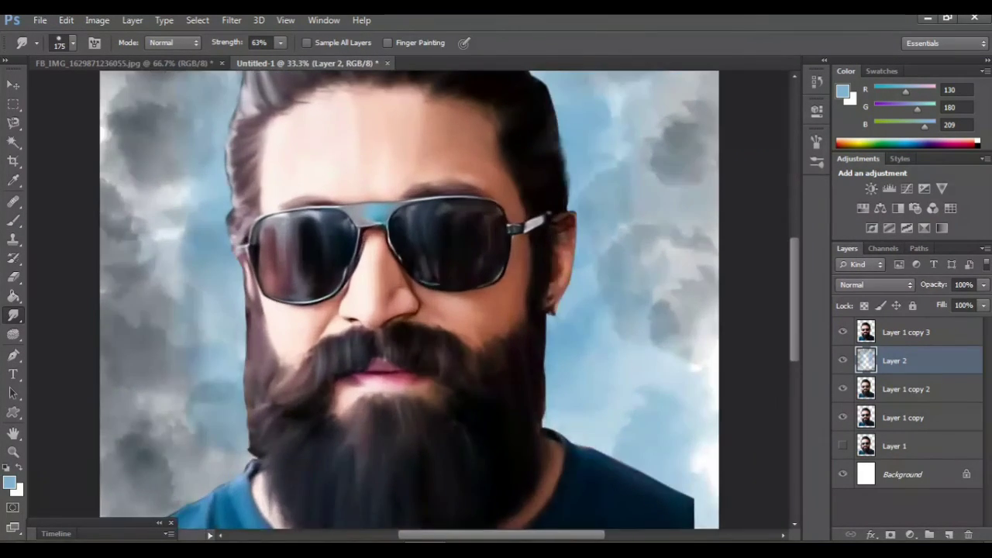
{"action": "key", "text": "bracketright"}
{"action": "key", "text": "bracketright"}
{"action": "key", "text": "bracketright"}
{"action": "scroll", "coordinate": [409, 300], "scroll_direction": "up", "scroll_amount": 3}
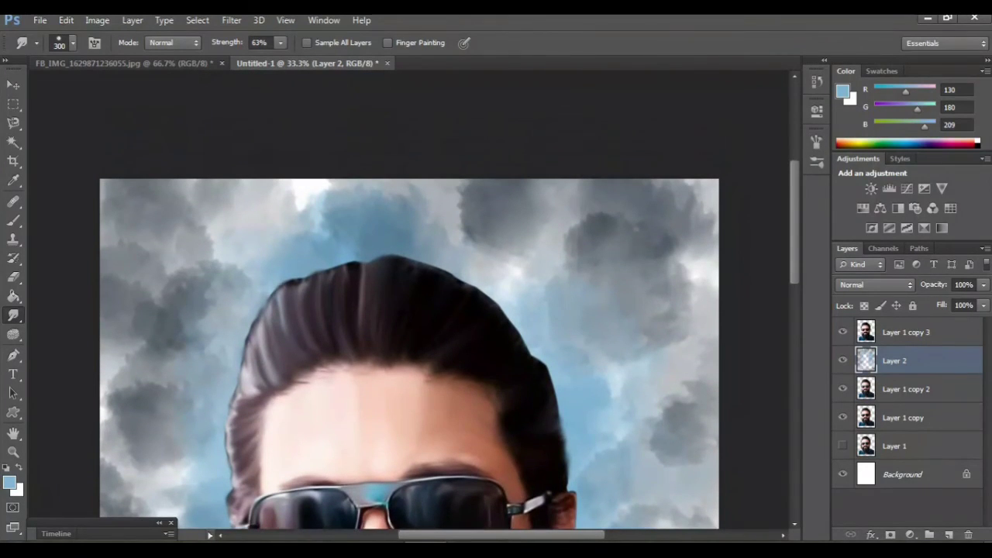
{"action": "mouse_move", "coordinate": [192, 216]}
{"action": "left_mouse_down"}
{"action": "mouse_move", "coordinate": [220, 250]}
{"action": "mouse_move", "coordinate": [242, 200]}
{"action": "mouse_move", "coordinate": [298, 206]}
{"action": "mouse_move", "coordinate": [206, 285]}
{"action": "mouse_move", "coordinate": [155, 244]}
{"action": "mouse_move", "coordinate": [148, 318]}
{"action": "left_mouse_up"}
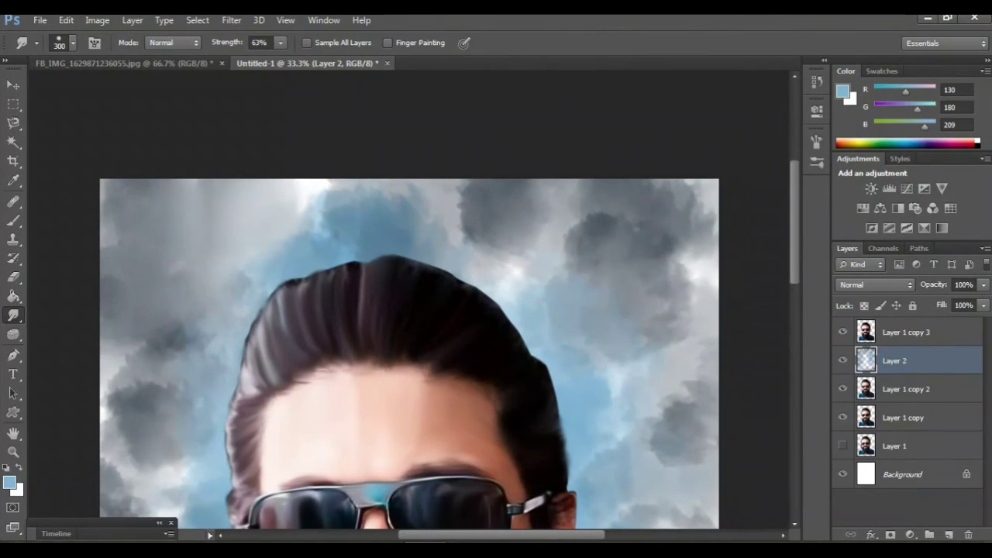
Enlarge the Smudge brush to 500 and blend the remaining background clouds into a soft blue-grey gradient
{"action": "key", "text": "bracketright"}
{"action": "key", "text": "bracketright"}
{"action": "scroll", "coordinate": [409, 300], "scroll_direction": "down", "scroll_amount": 8}
{"action": "mouse_move", "coordinate": [574, 287]}
{"action": "left_mouse_down"}
{"action": "mouse_move", "coordinate": [635, 256]}
{"action": "mouse_move", "coordinate": [682, 310]}
{"action": "mouse_move", "coordinate": [702, 232]}
{"action": "mouse_move", "coordinate": [674, 194]}
{"action": "left_mouse_up"}
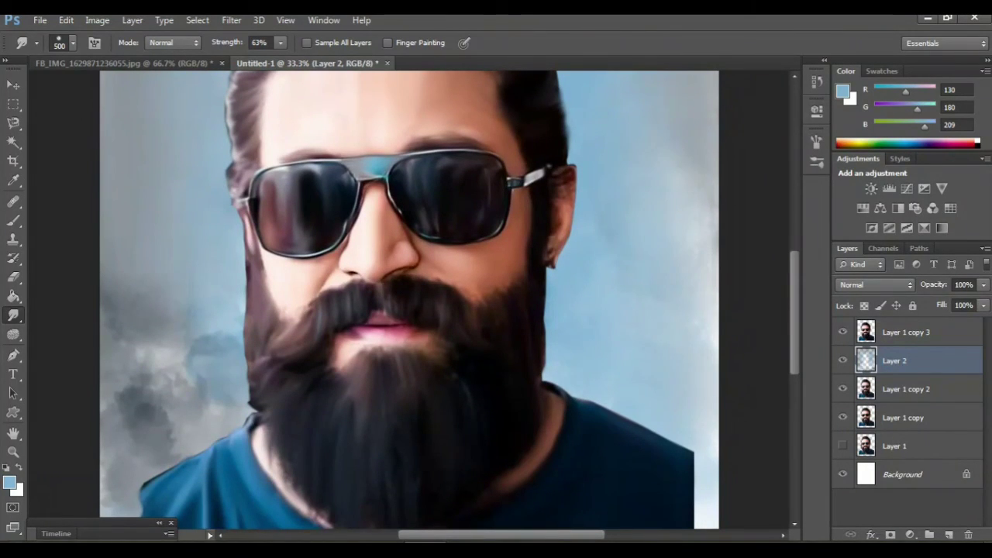
{"action": "left_click_drag", "start_coordinate": [701, 233], "coordinate": [706, 388]}
{"action": "left_click_drag", "start_coordinate": [705, 201], "coordinate": [675, 116]}
{"action": "scroll", "coordinate": [409, 300], "scroll_direction": "up", "scroll_amount": 3}
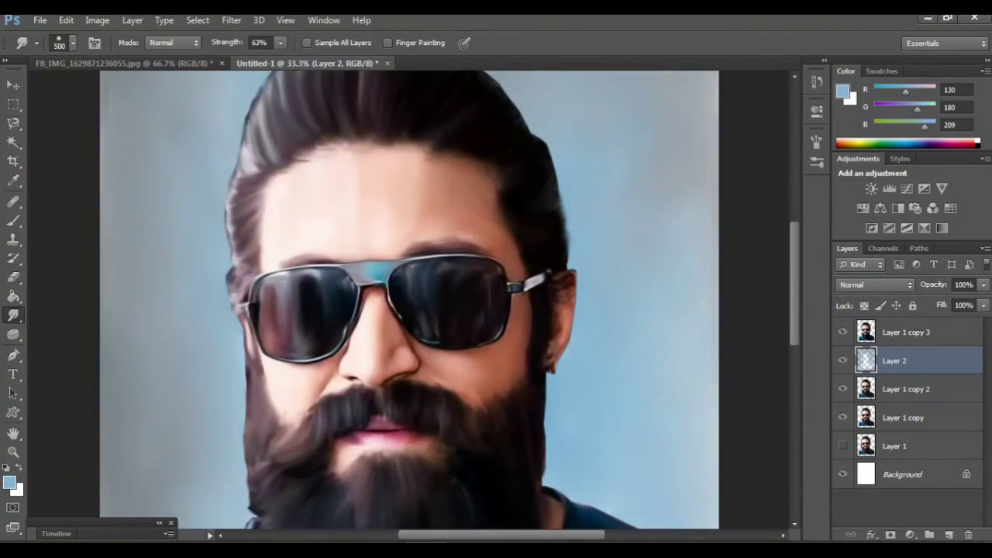
Paint soft green over the background around the head on Layer 2 and blend it into the blue
{"action": "key", "text": "ctrl+minus"}
{"action": "key", "text": "ctrl+minus"}
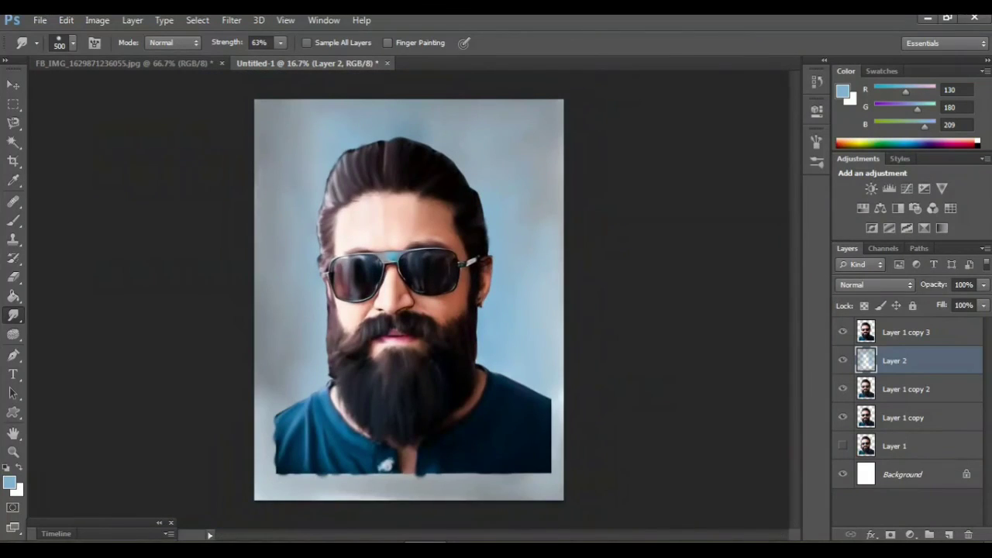
{"action": "key", "text": "ctrl+plus"}
{"action": "key", "text": "ctrl+plus"}
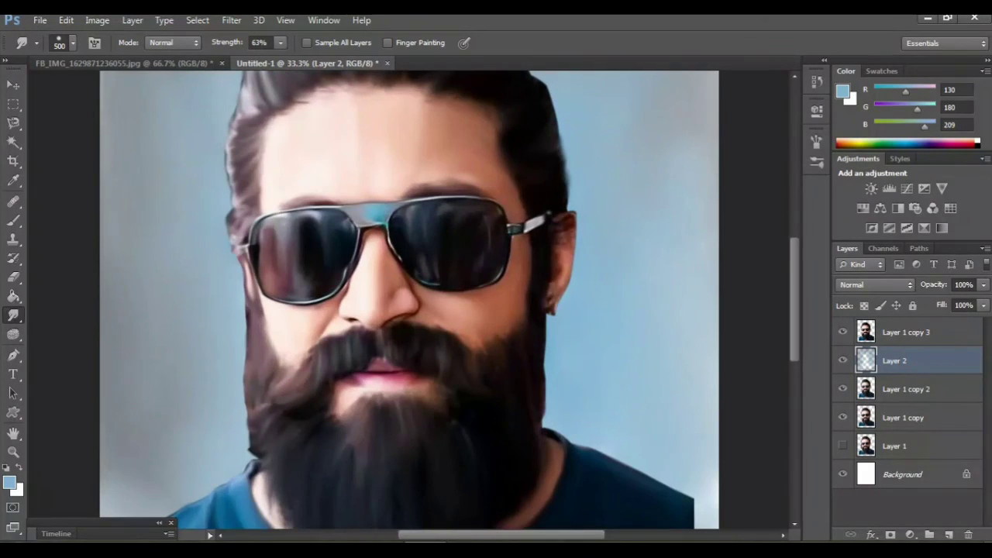
{"action": "scroll", "coordinate": [409, 300], "scroll_direction": "up", "scroll_amount": 3}
{"action": "scroll", "coordinate": [408, 300], "scroll_direction": "down", "scroll_amount": 3}
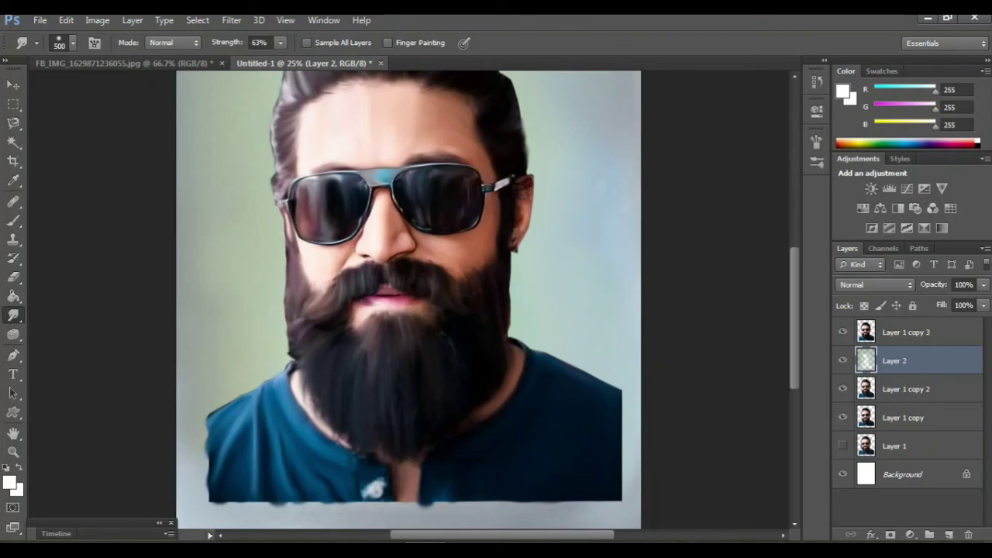
Add an empty layer above Layer 1 copy 3 and make Layer 1 copy 3 active again
{"action": "left_click", "coordinate": [907, 332]}
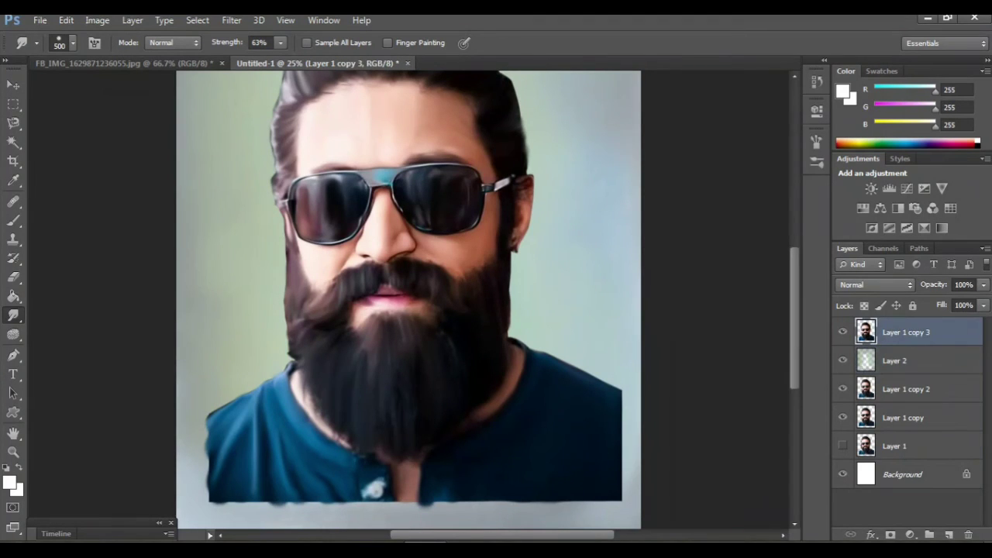
{"action": "left_click", "coordinate": [949, 535]}
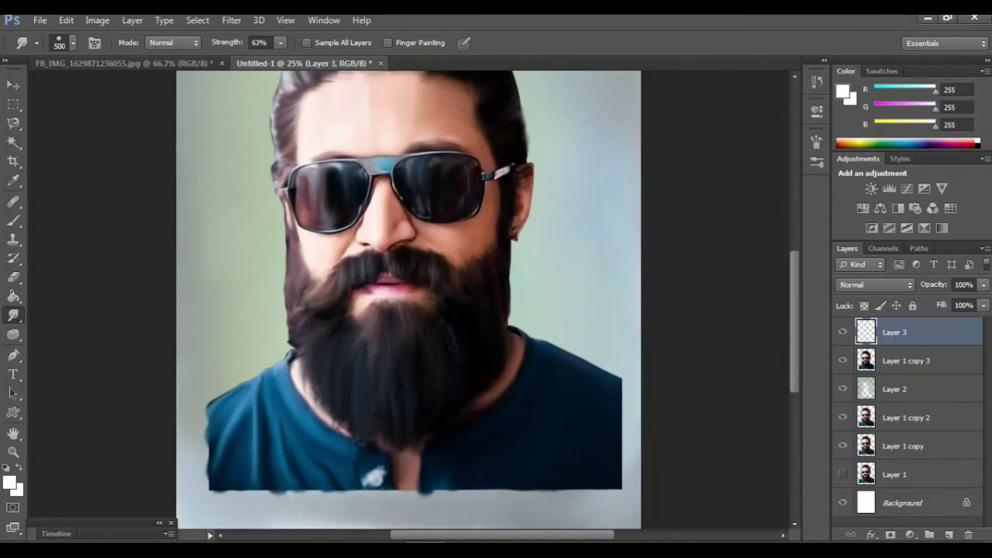
{"action": "left_click", "coordinate": [907, 360]}
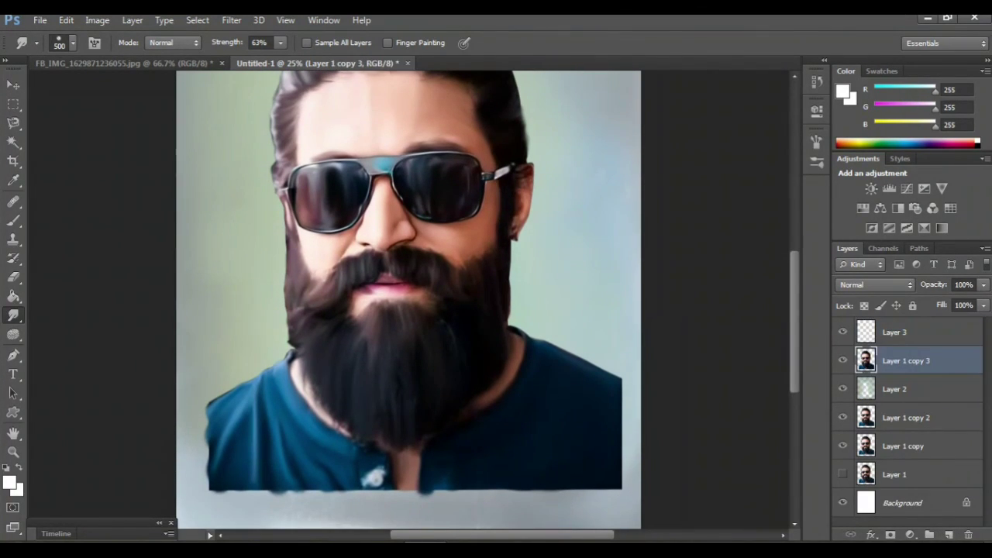
Smudge the shirt's left edge outward and pull its bottom edge down into the background with feathered strokes
{"action": "mouse_move", "coordinate": [242, 431]}
{"action": "left_mouse_down"}
{"action": "mouse_move", "coordinate": [219, 435]}
{"action": "mouse_move", "coordinate": [217, 475]}
{"action": "left_mouse_up"}
{"action": "left_click_drag", "start_coordinate": [230, 434], "coordinate": [211, 429]}
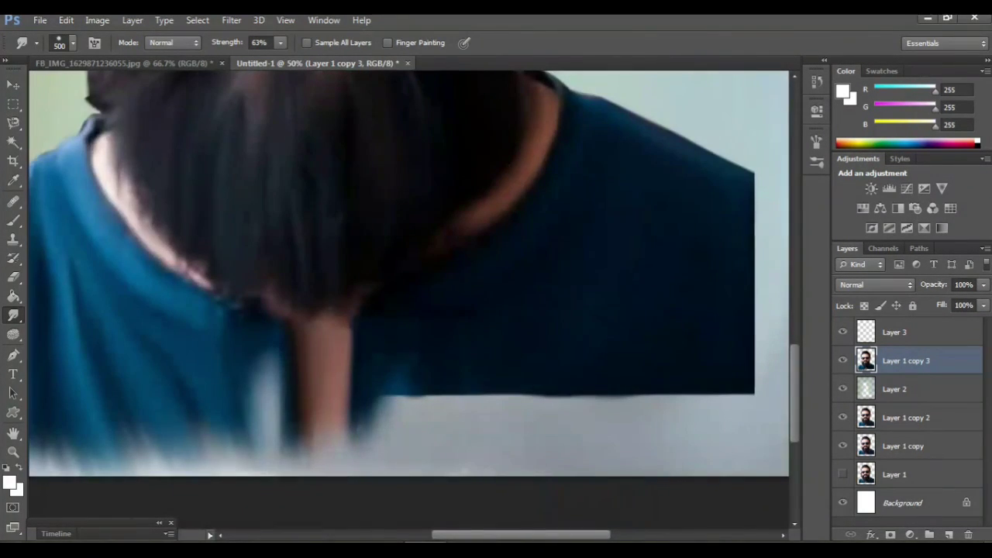
{"action": "left_click_drag", "start_coordinate": [436, 349], "coordinate": [427, 419]}
{"action": "left_click_drag", "start_coordinate": [496, 351], "coordinate": [483, 425]}
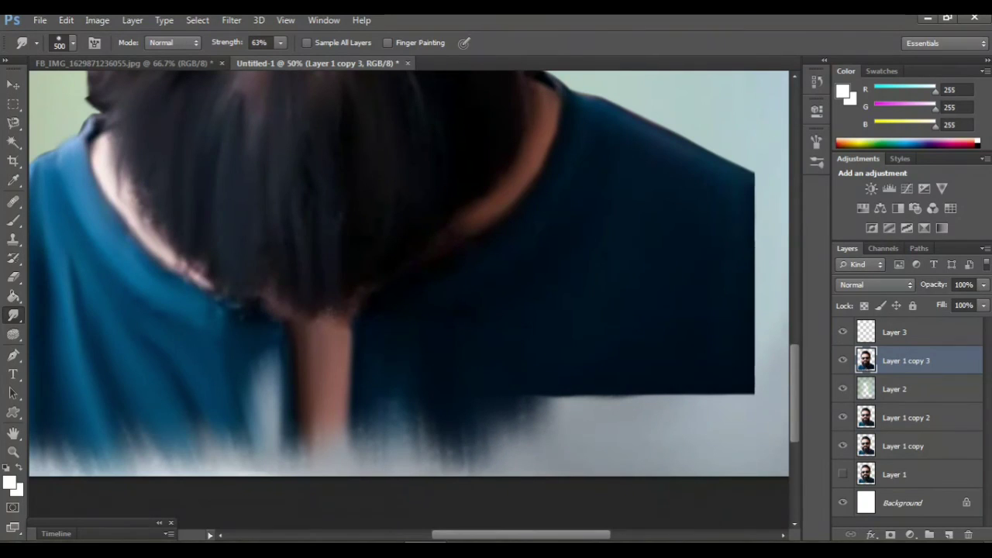
{"action": "left_click_drag", "start_coordinate": [560, 353], "coordinate": [548, 425]}
{"action": "left_click_drag", "start_coordinate": [632, 353], "coordinate": [624, 422]}
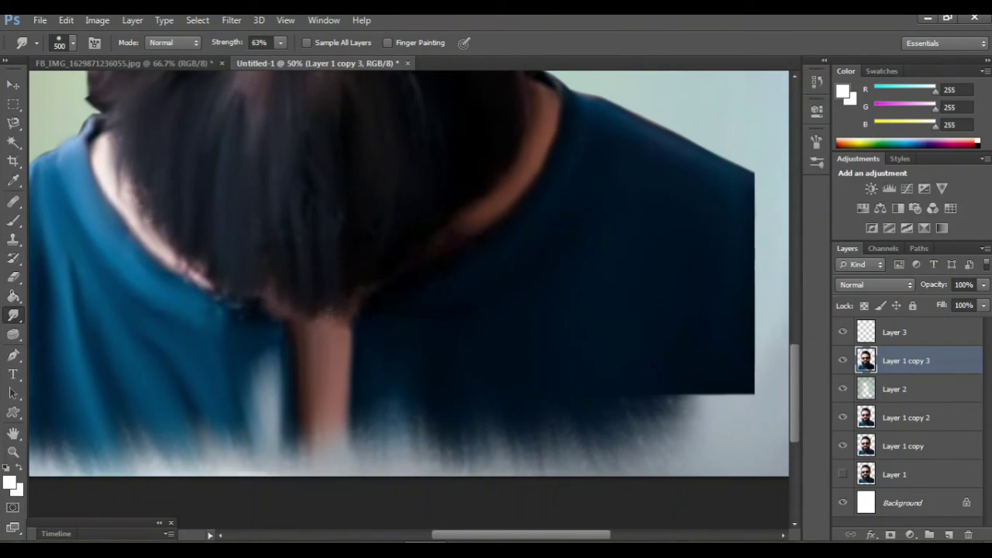
Smudge the shirt's right shoulder, side and lower right corner outward to the canvas edge
{"action": "scroll", "coordinate": [620, 372], "scroll_direction": "right", "scroll_amount": 3}
{"action": "left_click_drag", "start_coordinate": [595, 357], "coordinate": [618, 415]}
{"action": "left_click_drag", "start_coordinate": [593, 286], "coordinate": [637, 334]}
{"action": "mouse_move", "coordinate": [593, 214]}
{"action": "left_mouse_down"}
{"action": "mouse_move", "coordinate": [655, 251]}
{"action": "mouse_move", "coordinate": [645, 290]}
{"action": "left_mouse_up"}
{"action": "left_click_drag", "start_coordinate": [635, 207], "coordinate": [660, 221]}
{"action": "left_click_drag", "start_coordinate": [617, 372], "coordinate": [655, 412]}
{"action": "left_click_drag", "start_coordinate": [569, 388], "coordinate": [598, 432]}
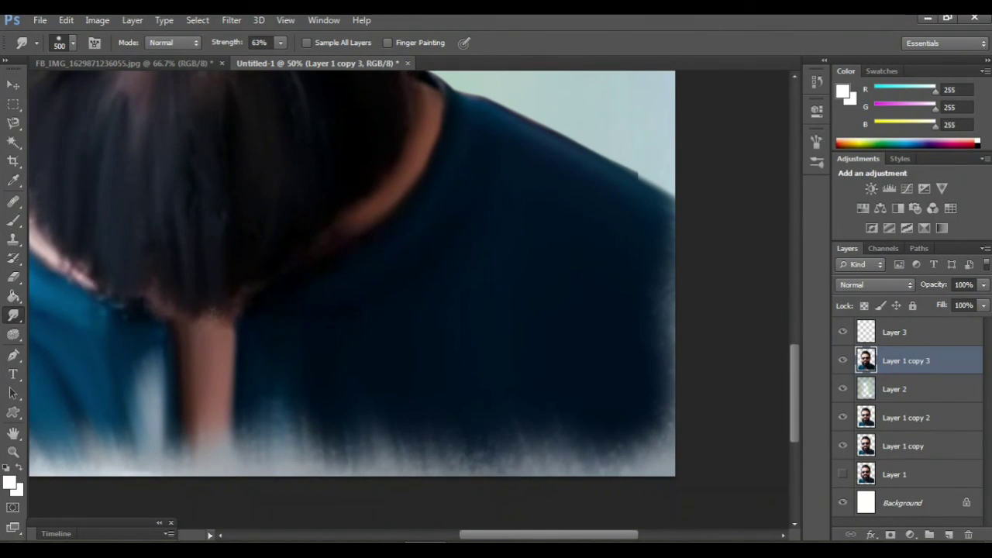
{"action": "key", "text": "ctrl+minus"}
{"action": "key", "text": "ctrl+minus"}
{"action": "key", "text": "ctrl+minus"}
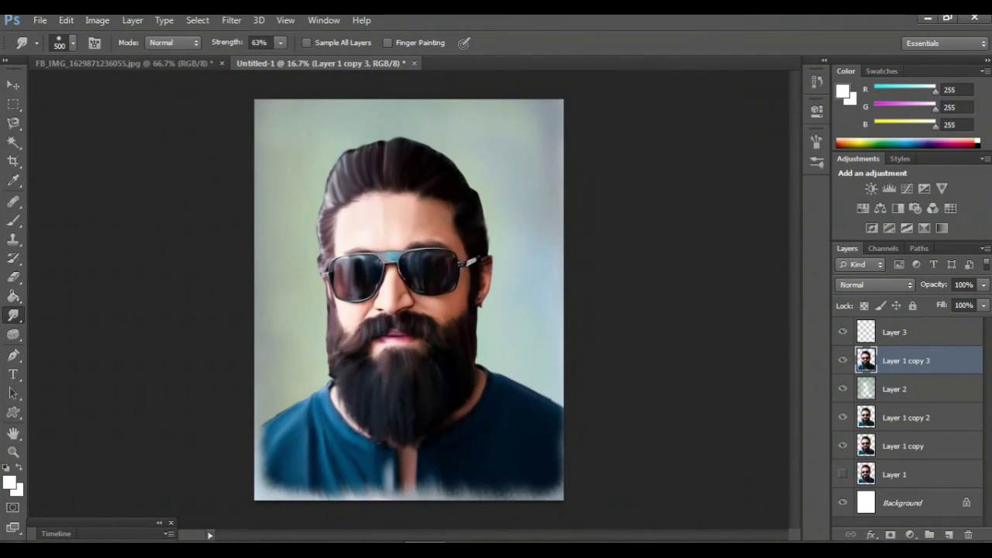
Activate Layer 3, switch to the Pencil tool and set the foreground colour to black (000000)
{"action": "left_click", "coordinate": [895, 333]}
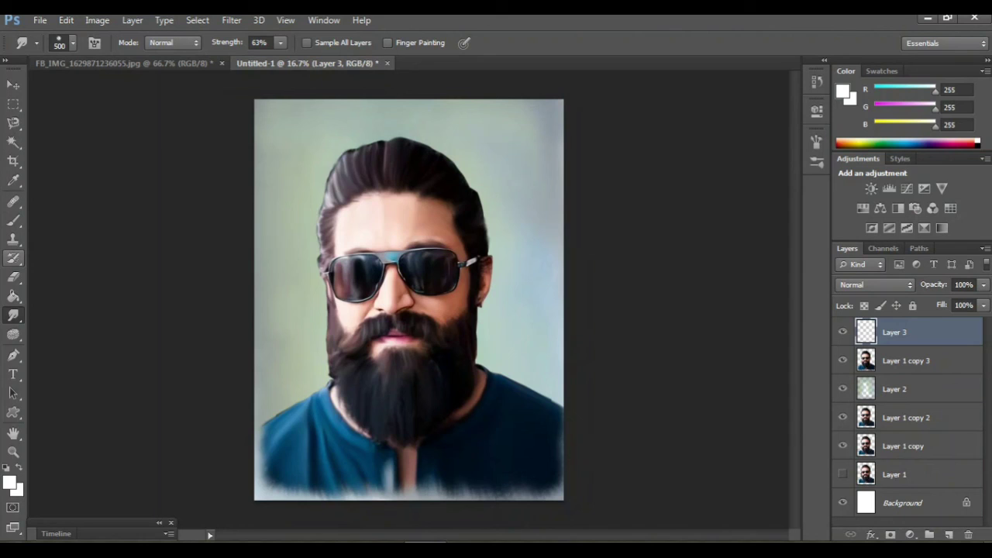
{"action": "key", "text": "b"}
{"action": "right_click", "coordinate": [13, 220]}
{"action": "left_click", "coordinate": [78, 234]}
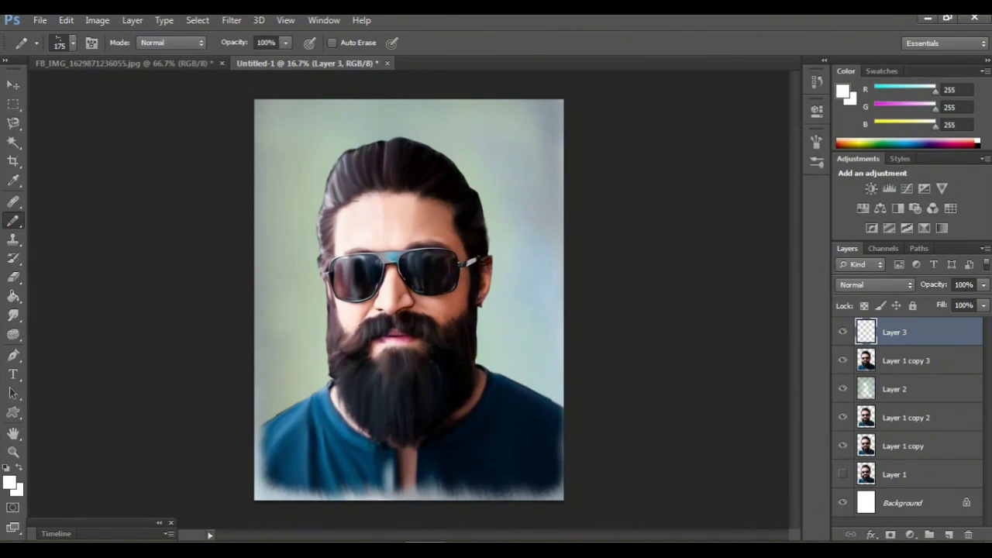
{"action": "left_click", "coordinate": [9, 483]}
{"action": "left_click", "coordinate": [567, 322]}
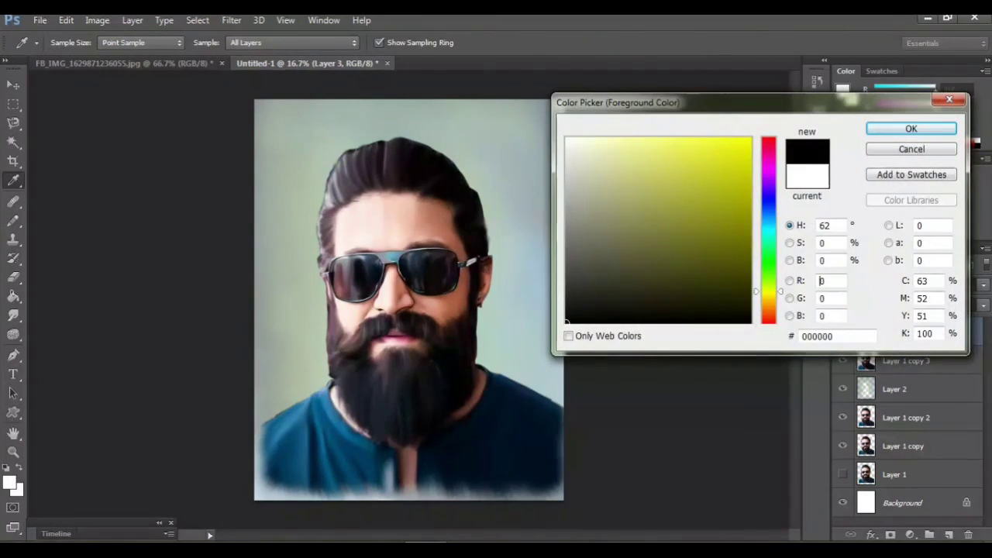
{"action": "left_click", "coordinate": [912, 129]}
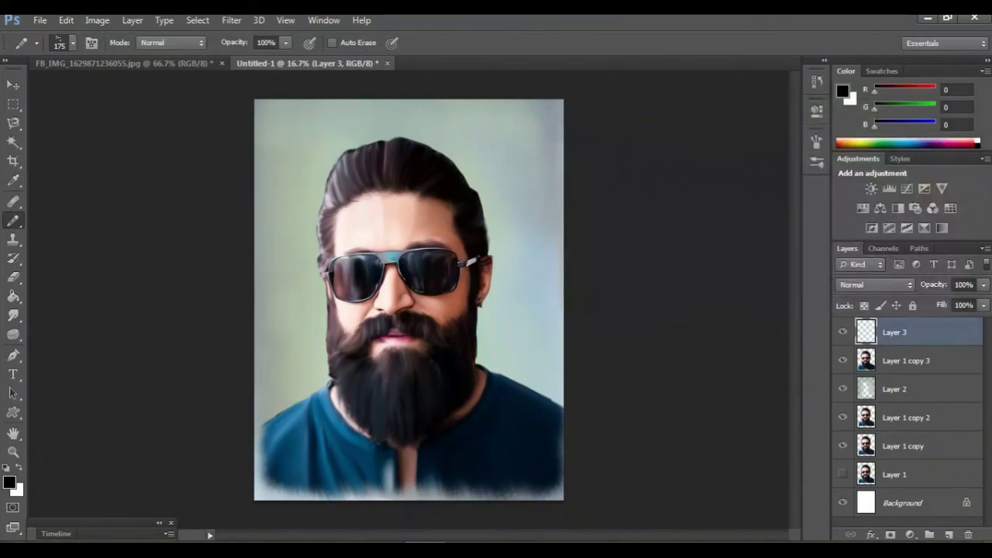
Hide the interface panels and handwrite a black signature in the painting's lower left corner
{"action": "key", "text": "Tab"}
{"action": "key", "text": "ctrl+plus"}
{"action": "key", "text": "ctrl+plus"}
{"action": "key", "text": "ctrl+plus"}
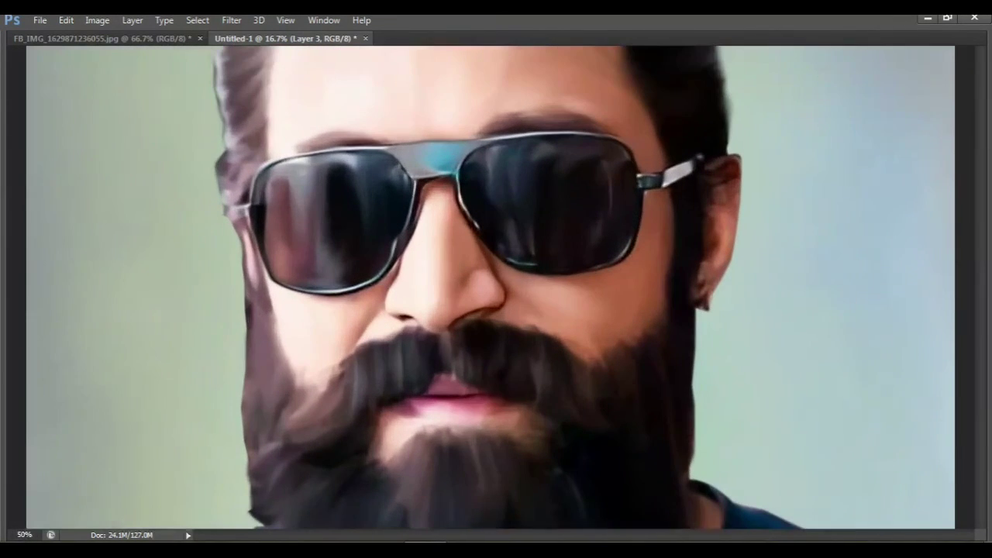
{"action": "scroll", "coordinate": [490, 287], "scroll_direction": "up", "scroll_amount": 6}
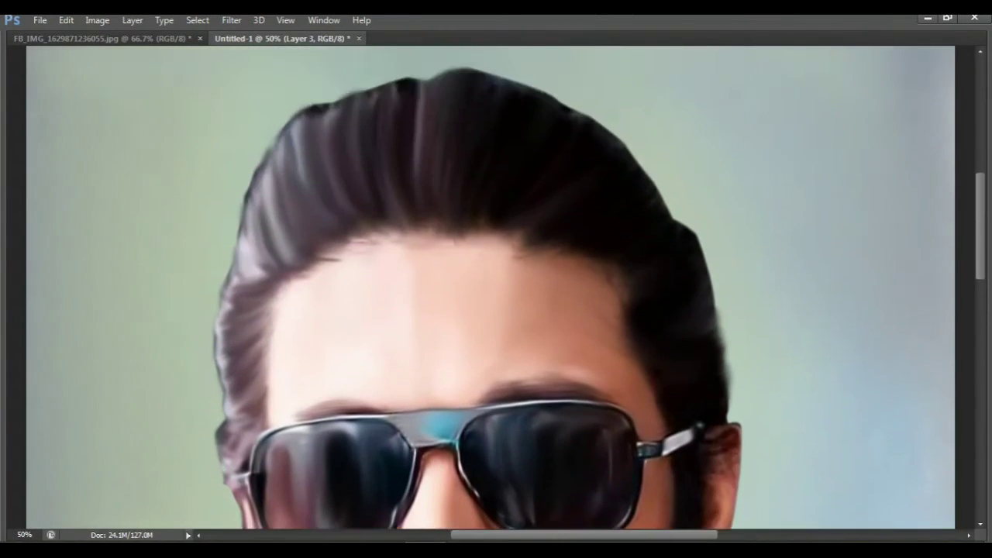
{"action": "scroll", "coordinate": [490, 287], "scroll_direction": "down", "scroll_amount": 7}
{"action": "scroll", "coordinate": [490, 287], "scroll_direction": "down", "scroll_amount": 6}
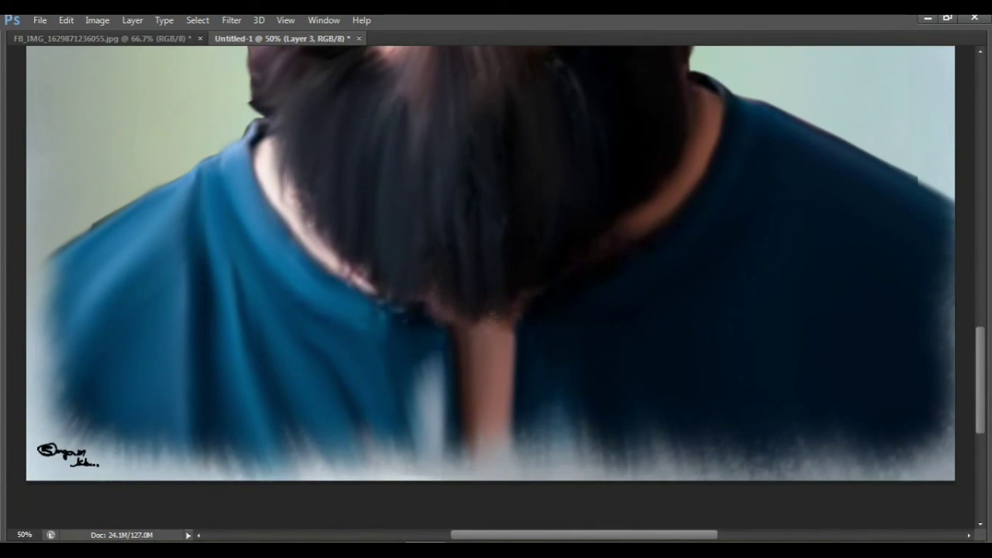
{"action": "key", "text": "ctrl+minus"}
{"action": "key", "text": "ctrl+minus"}
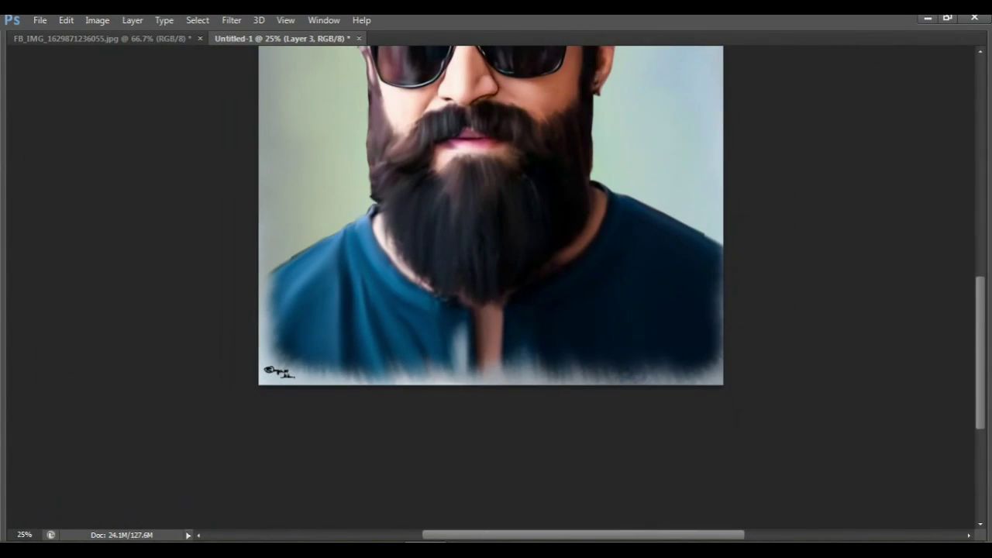